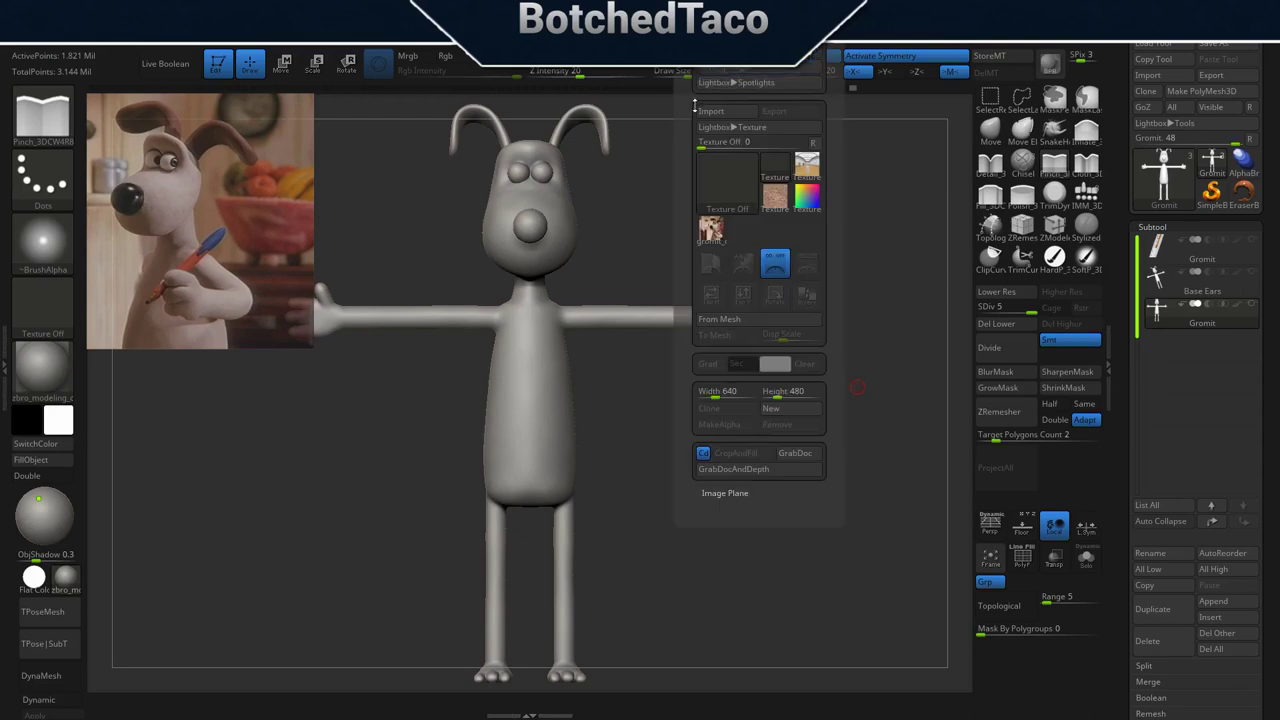
# - Import the gromit-npower reference image and place it beside the model
pyautogui.click(711, 110)
pyautogui.doubleClick(220, 140)
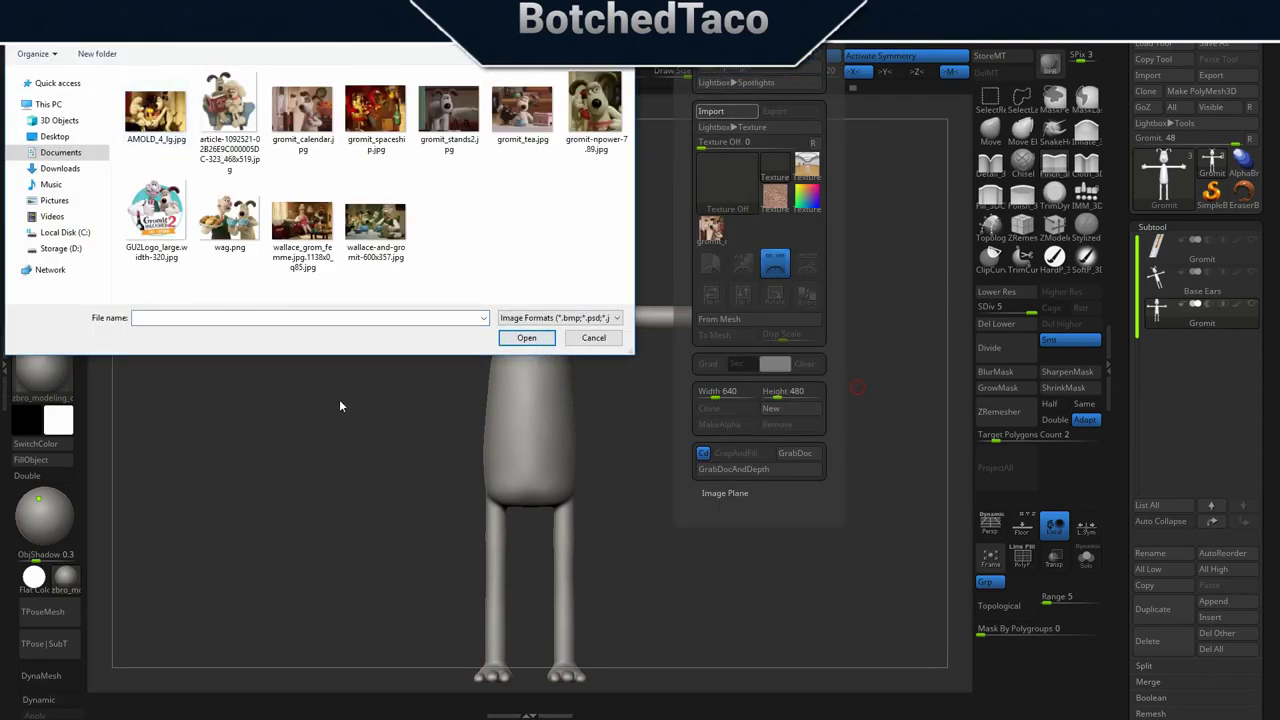
pyautogui.doubleClick(595, 108)
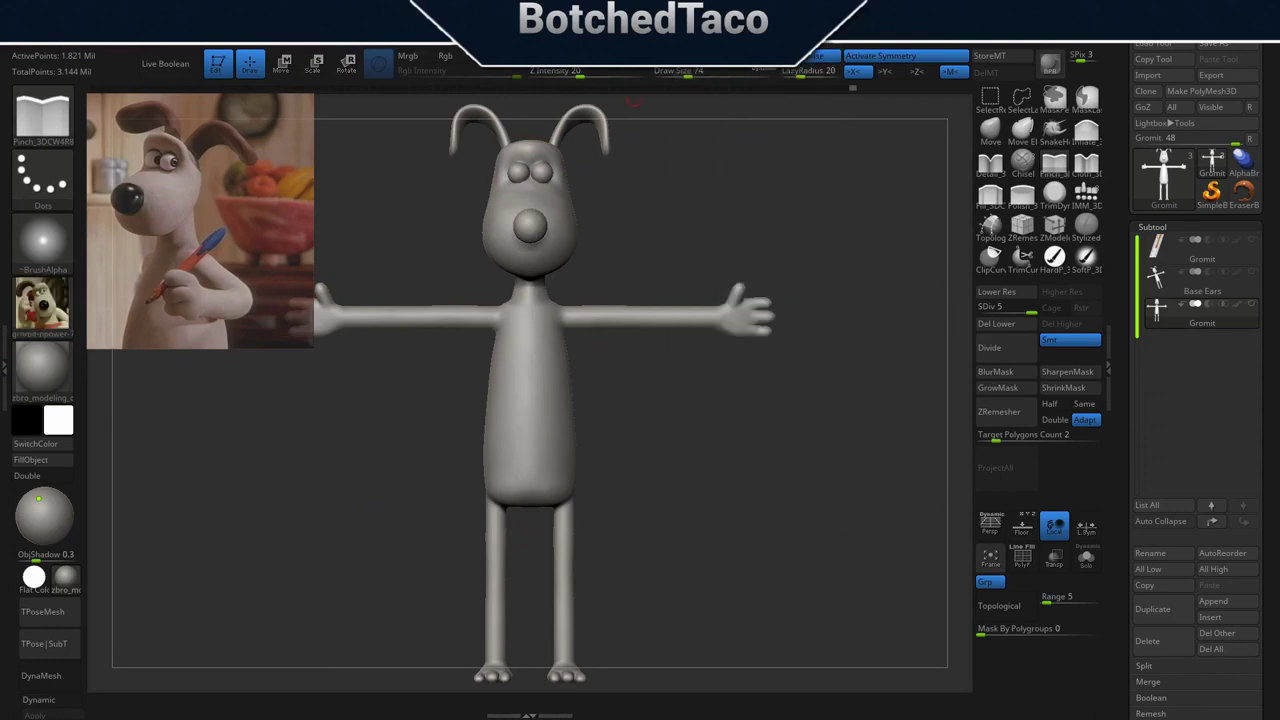
pyautogui.press('space')
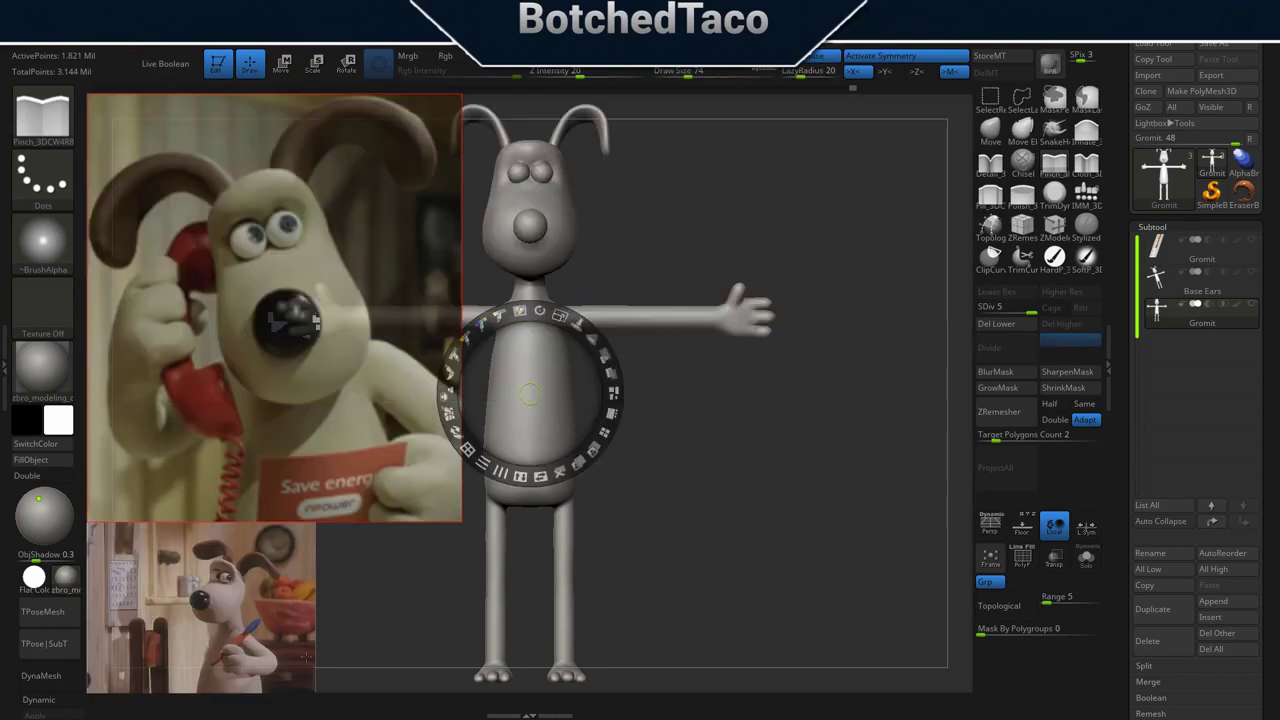
pyautogui.moveTo(571, 380); pyautogui.dragTo(380, 300)
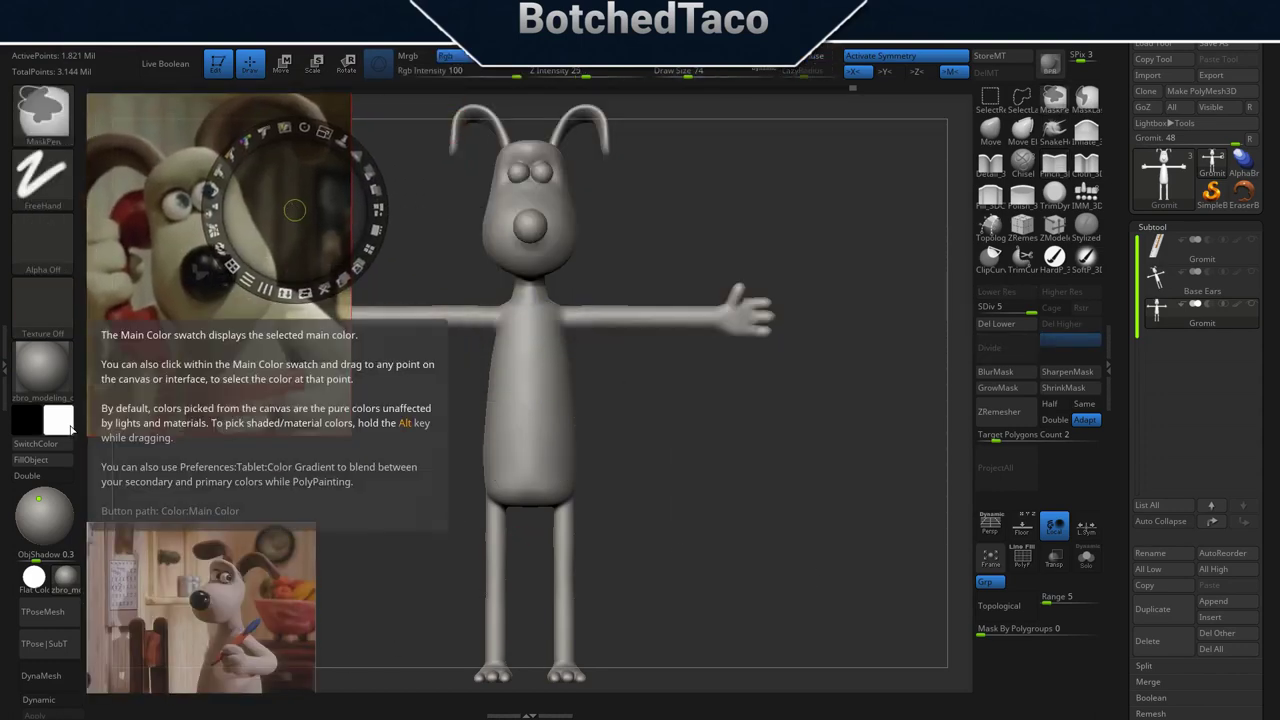
# - Sample the cream colour from the reference and put the model on the zbro_Paint material
pyautogui.moveTo(58, 420)
pyautogui.mouseDown()
pyautogui.moveTo(202, 365)
pyautogui.moveTo(241, 312)
pyautogui.mouseUp()
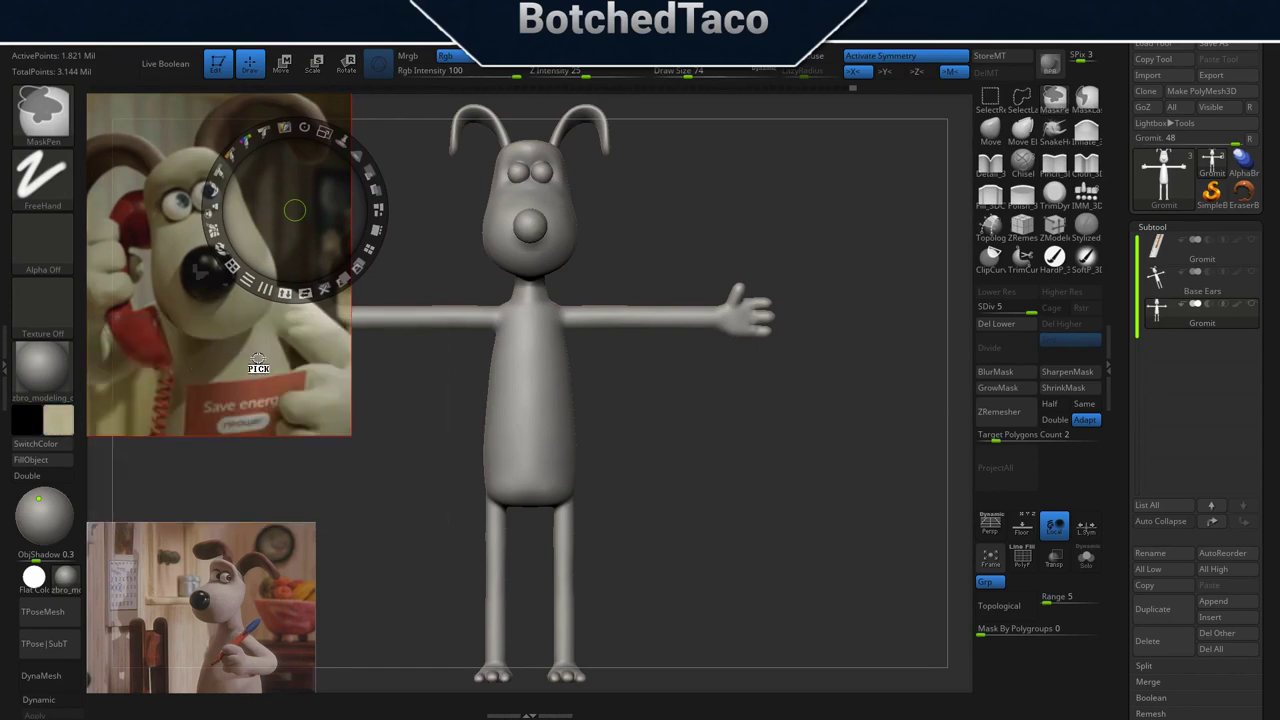
pyautogui.press('z')
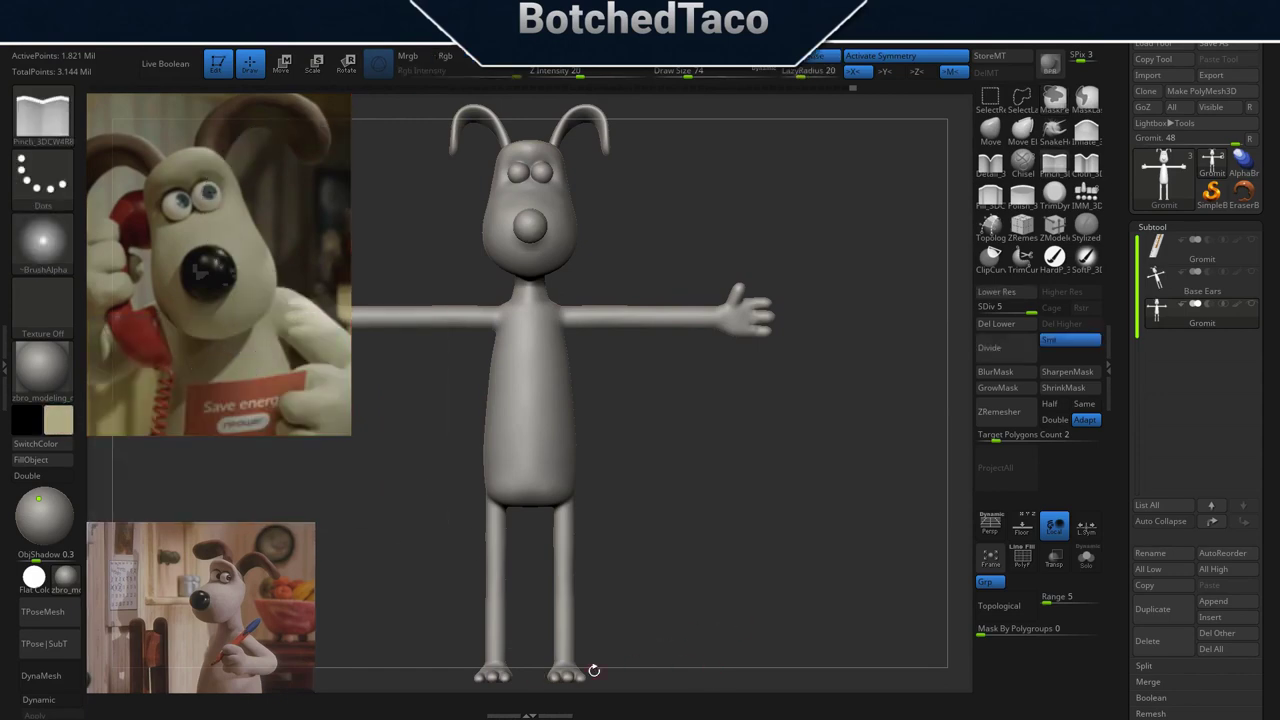
pyautogui.press('m')
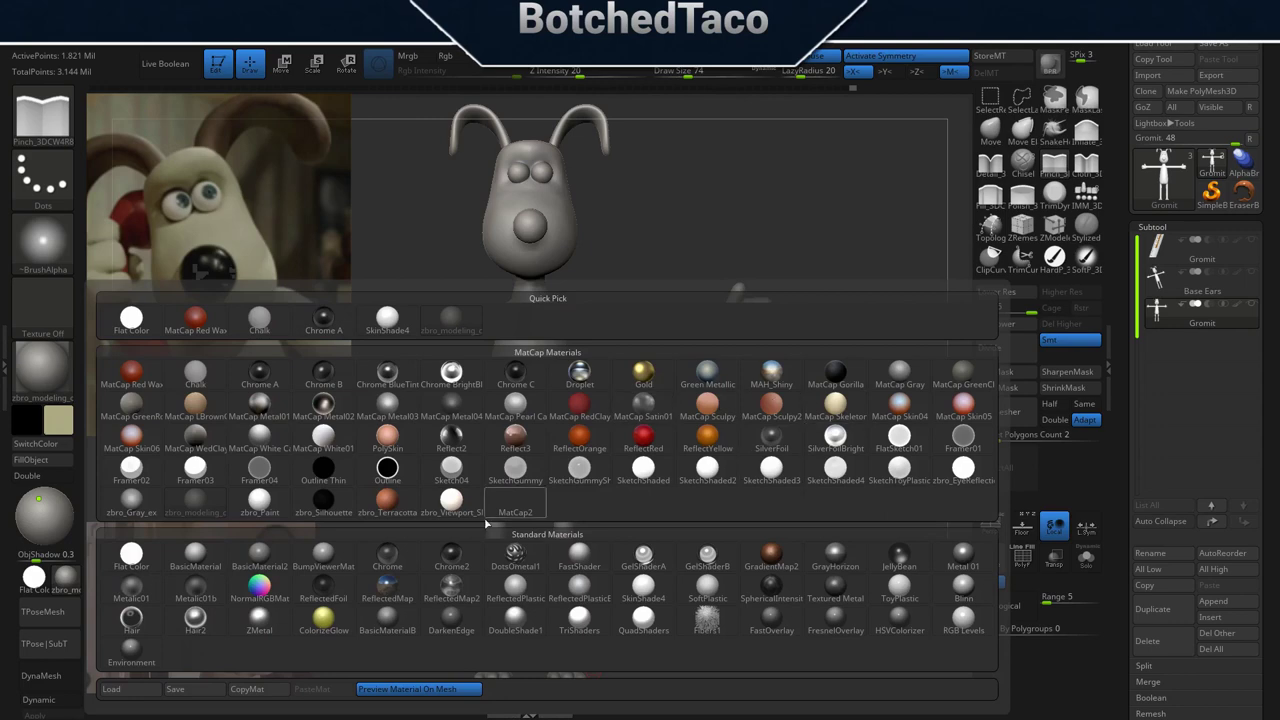
pyautogui.click(259, 502)
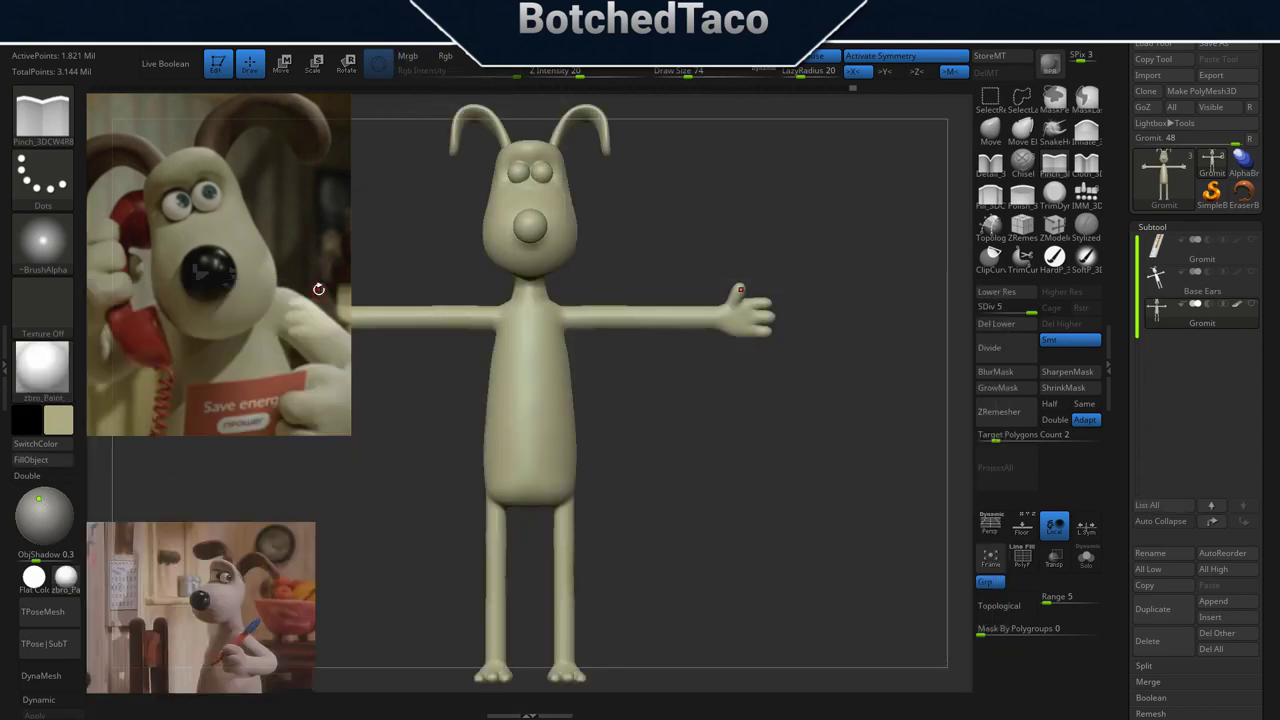
# - Switch to the colour paint brush and mask over Gromit's round nose ball
pyautogui.press('b')
pyautogui.press('h')
pyautogui.press('p')
pyautogui.moveTo(937, 274)
pyautogui.mouseDown()
pyautogui.moveTo(700, 380)
pyautogui.moveTo(769, 434)
pyautogui.moveTo(752, 344)
pyautogui.moveTo(748, 389)
pyautogui.mouseUp()
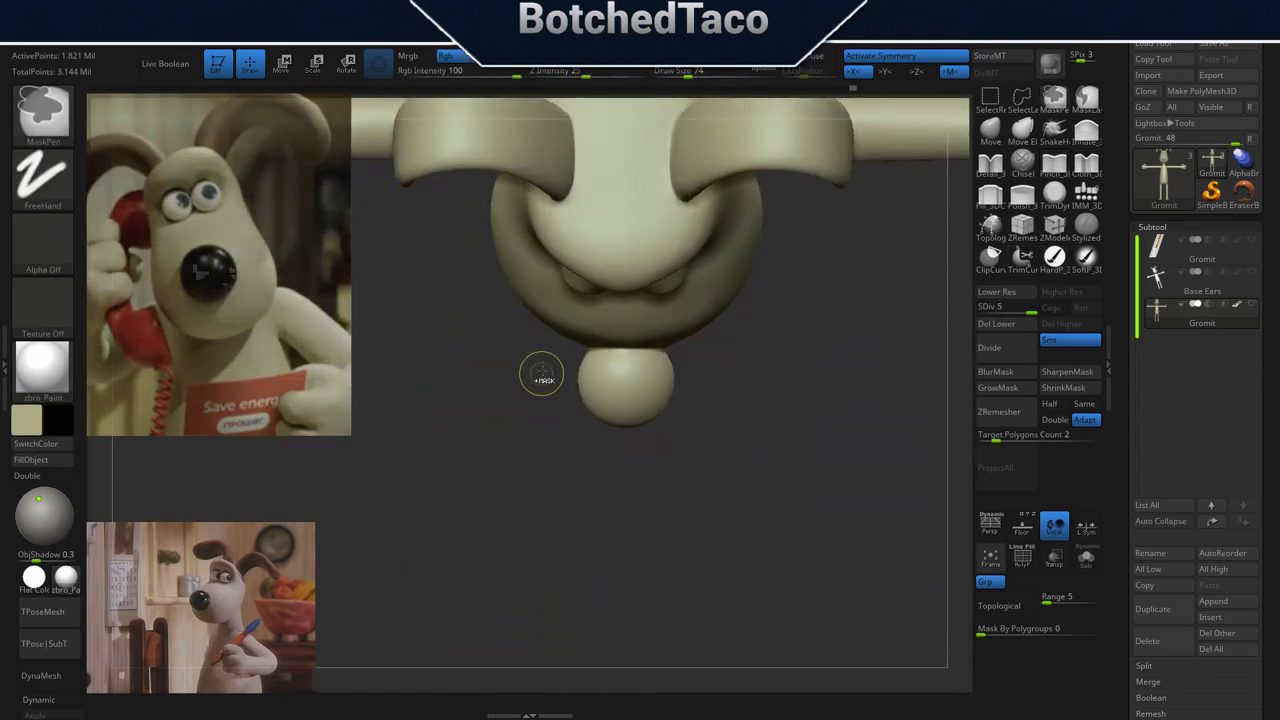
pyautogui.keyDown('ctrl'); pyautogui.moveTo(549, 354); pyautogui.dragTo(714, 434); pyautogui.keyUp('ctrl')
pyautogui.moveTo(574, 354)
pyautogui.keyDown('ctrl'); pyautogui.mouseDown()
pyautogui.moveTo(720, 437)
pyautogui.moveTo(704, 244)
pyautogui.moveTo(829, 300)
pyautogui.moveTo(591, 343)
pyautogui.mouseUp(); pyautogui.keyUp('ctrl')
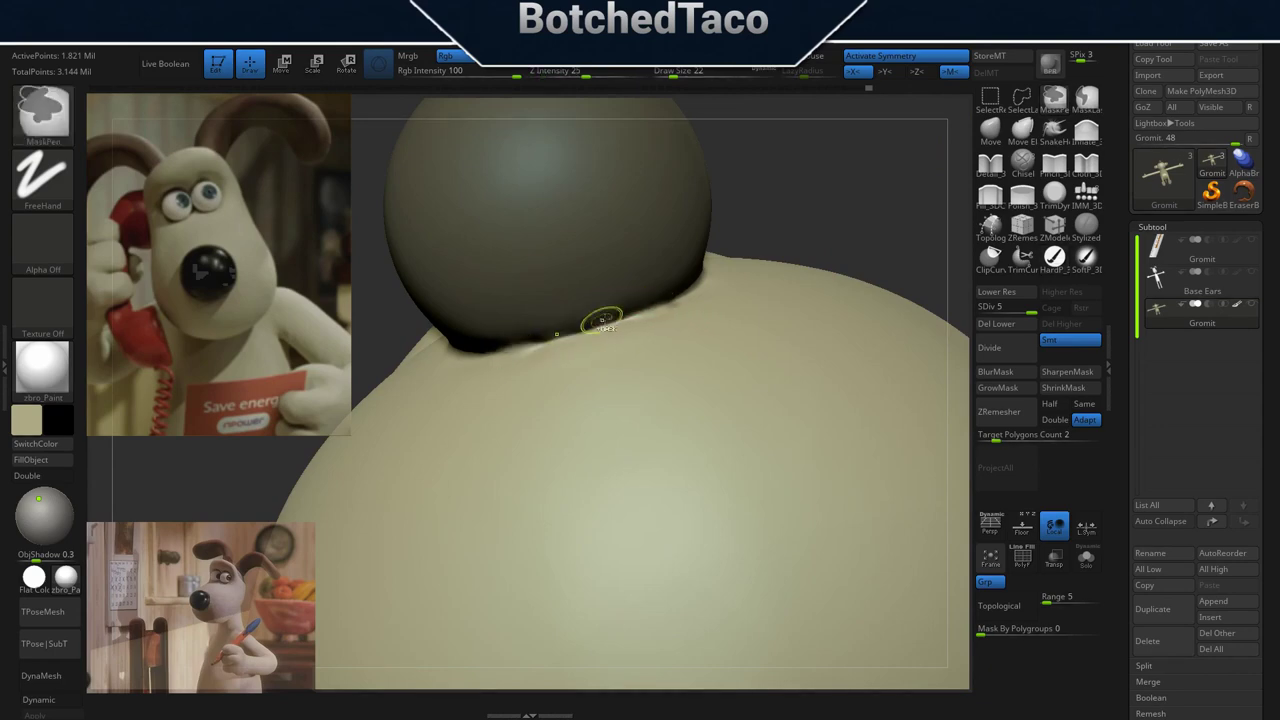
pyautogui.moveTo(500, 366); pyautogui.dragTo(694, 303)
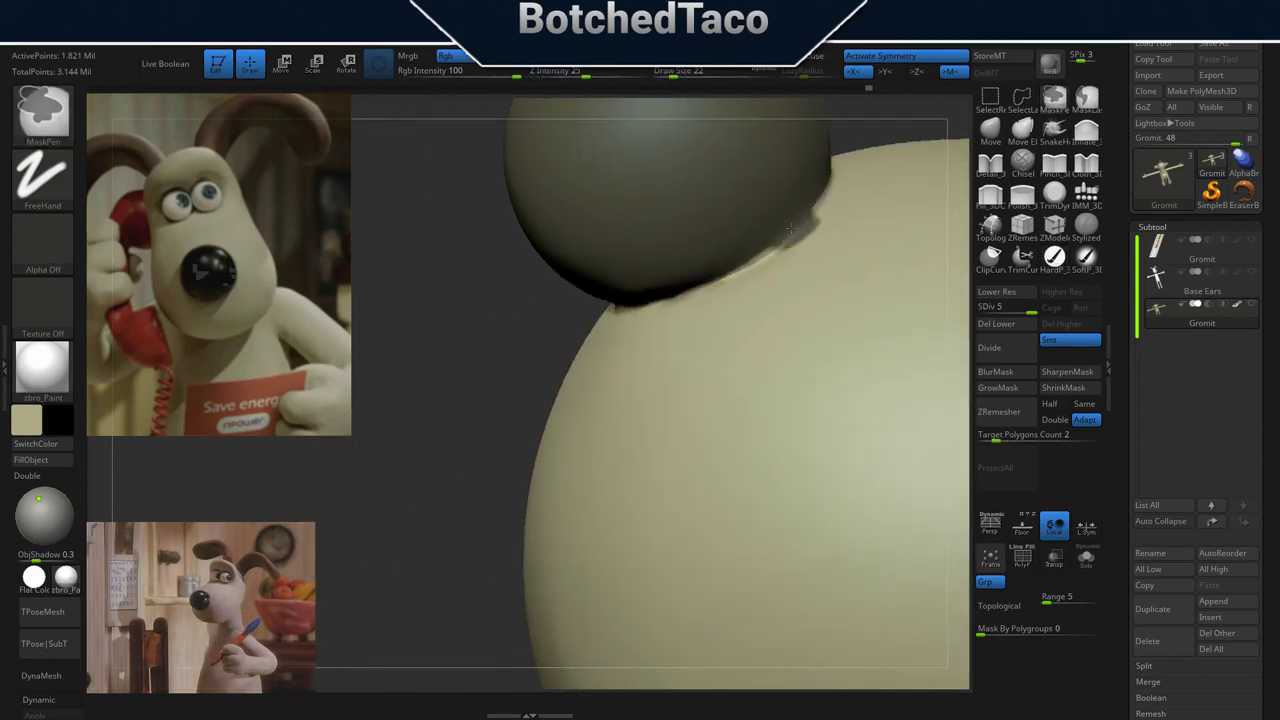
pyautogui.moveTo(766, 257); pyautogui.dragTo(669, 471)
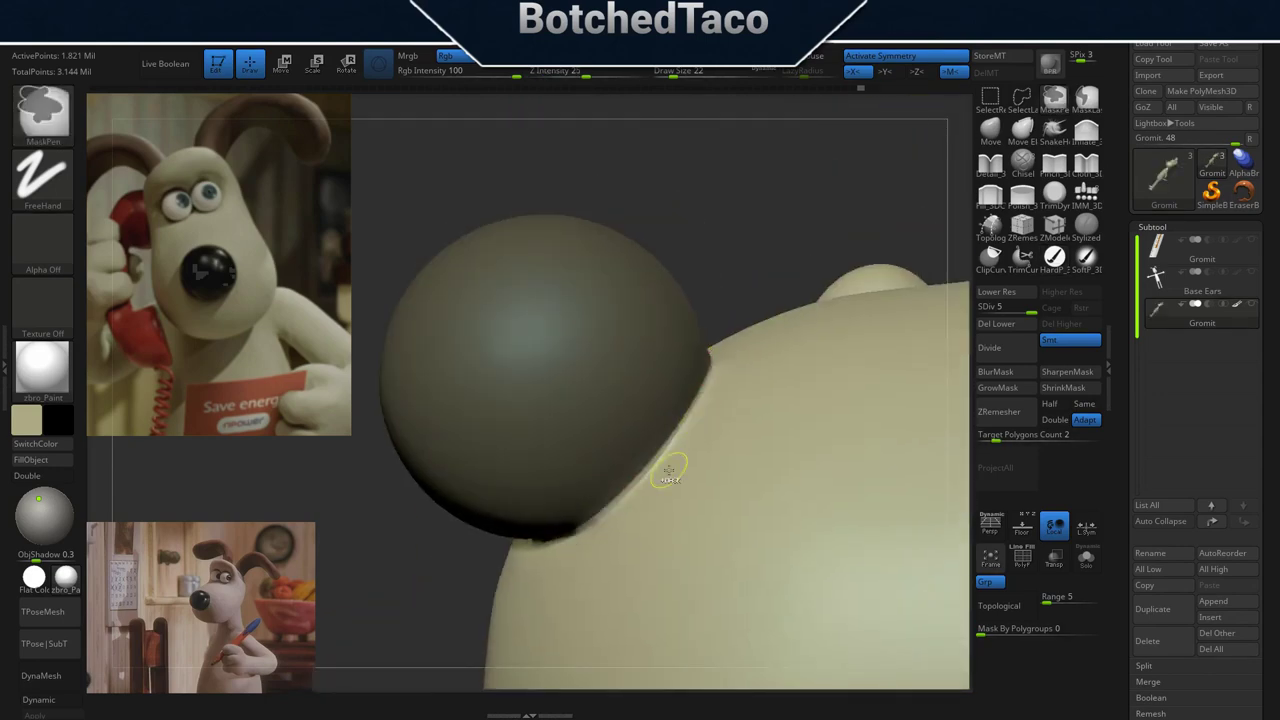
pyautogui.moveTo(669, 471); pyautogui.dragTo(955, 357)
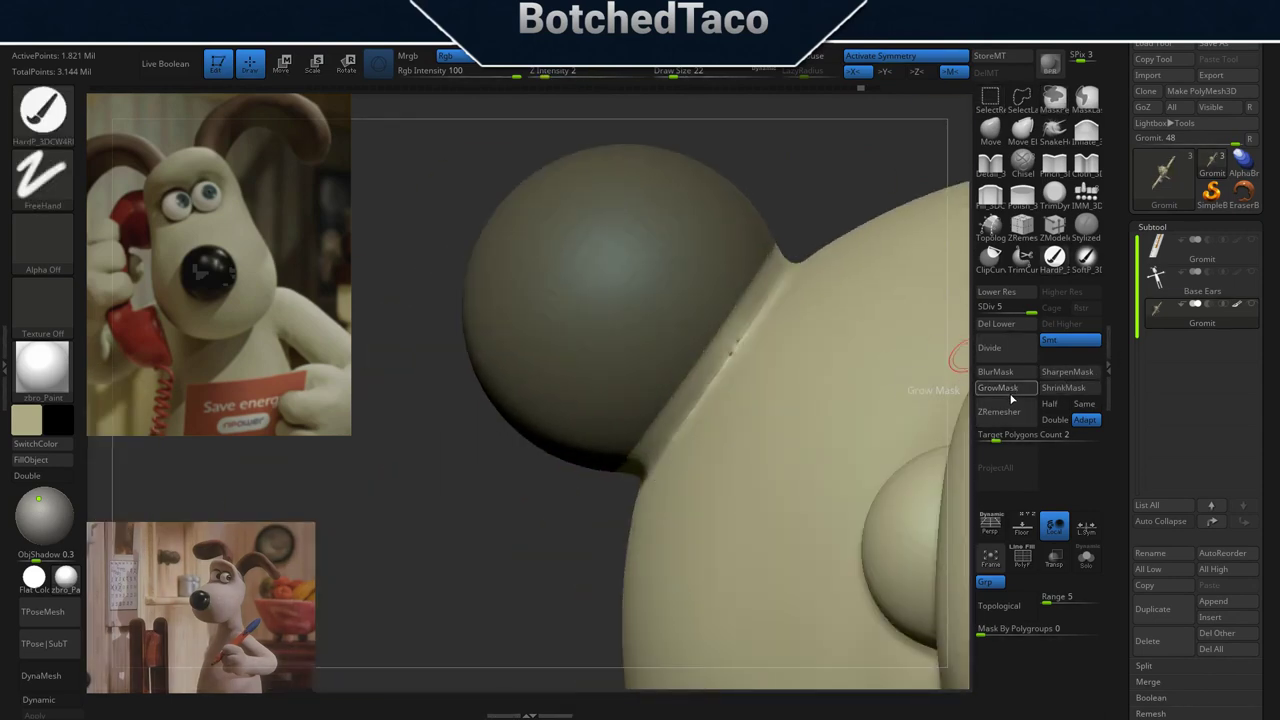
# - Invert the mask so only the nose is free, and start tidying its base seam
pyautogui.keyDown('ctrl'); pyautogui.click(606, 563); pyautogui.keyUp('ctrl')
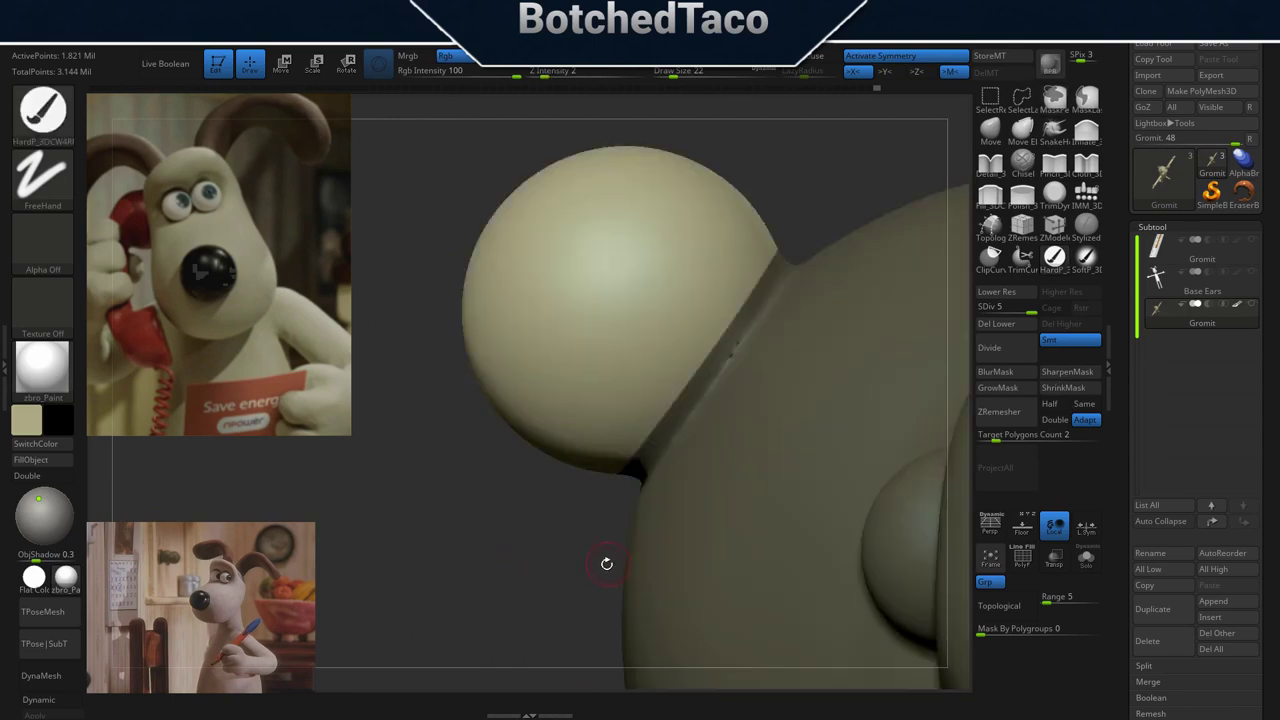
pyautogui.moveTo(606, 563); pyautogui.dragTo(950, 400)
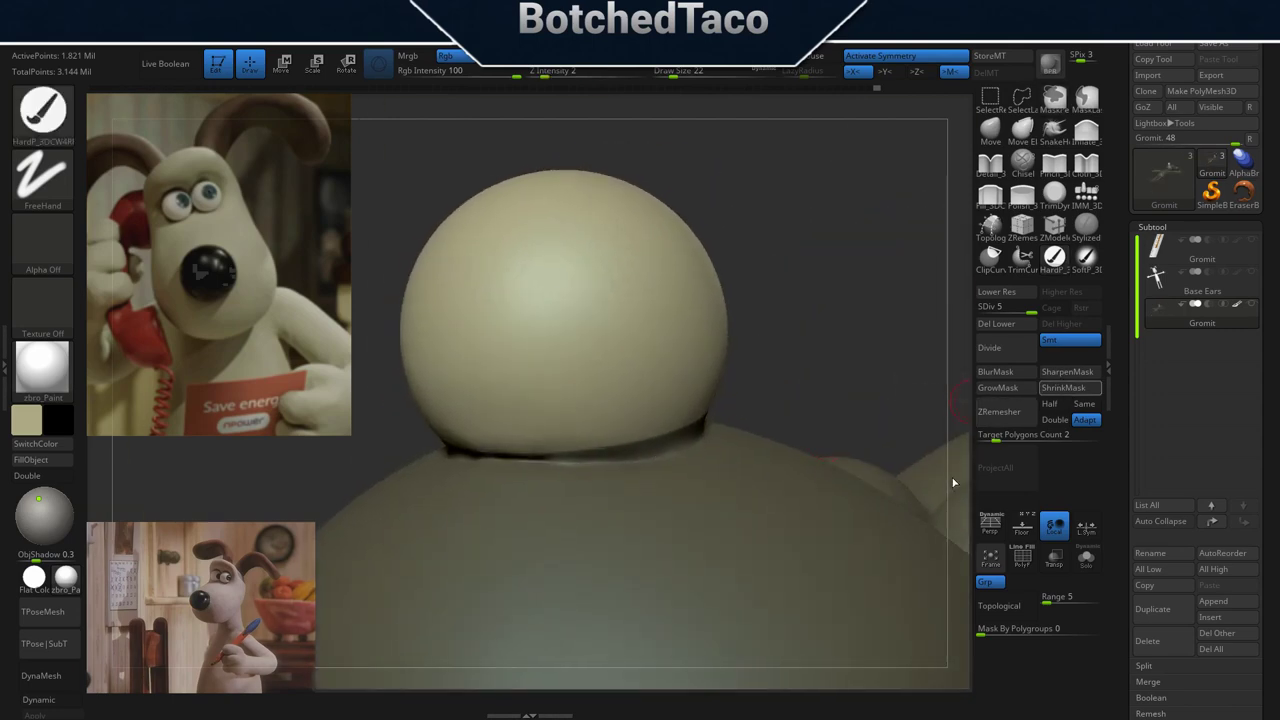
pyautogui.moveTo(953, 483); pyautogui.dragTo(797, 362)
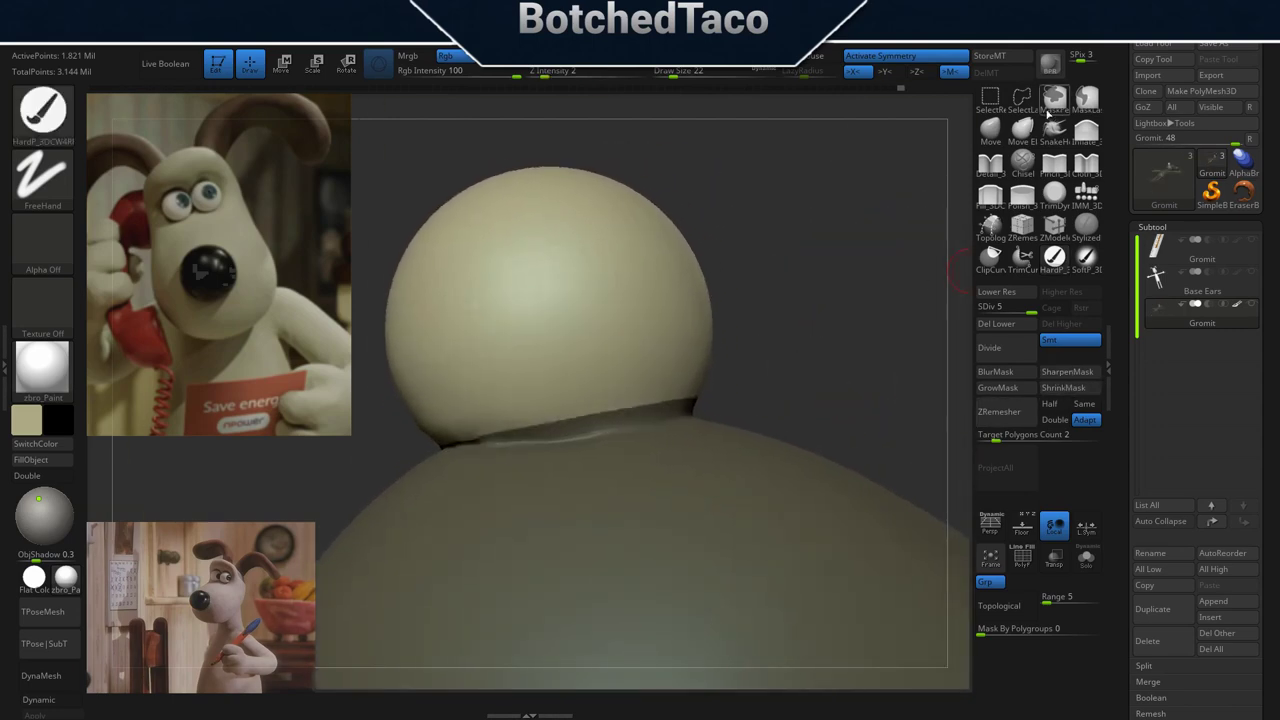
pyautogui.click(1086, 100)
pyautogui.press('ctrl')
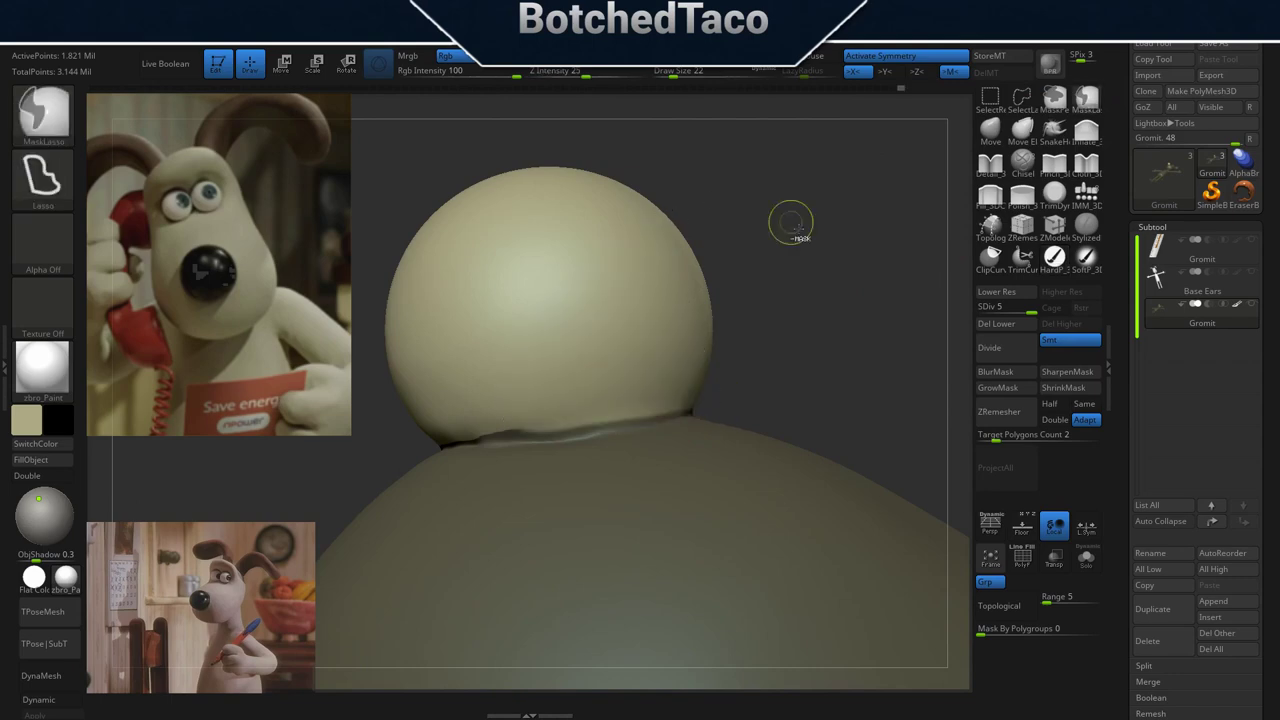
pyautogui.moveTo(790, 222); pyautogui.dragTo(806, 352)
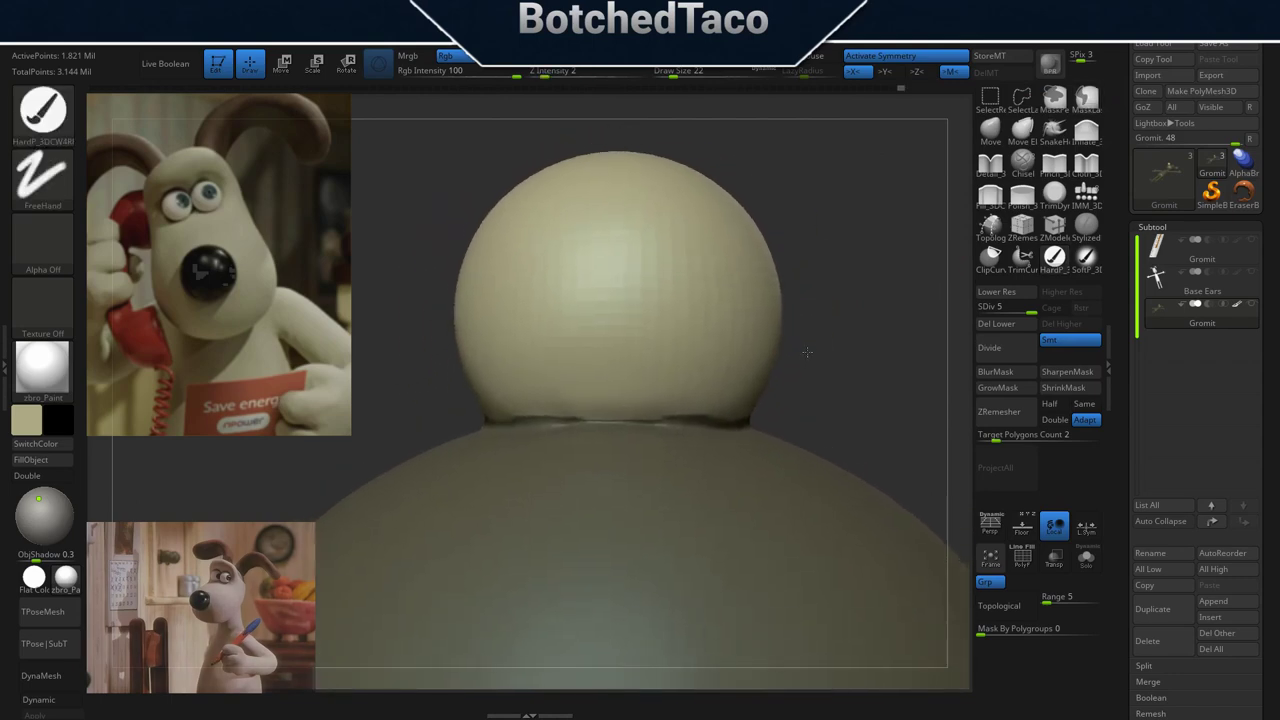
pyautogui.press('ctrl')
pyautogui.keyDown('ctrl'); pyautogui.moveTo(696, 422); pyautogui.dragTo(470, 418); pyautogui.keyUp('ctrl')
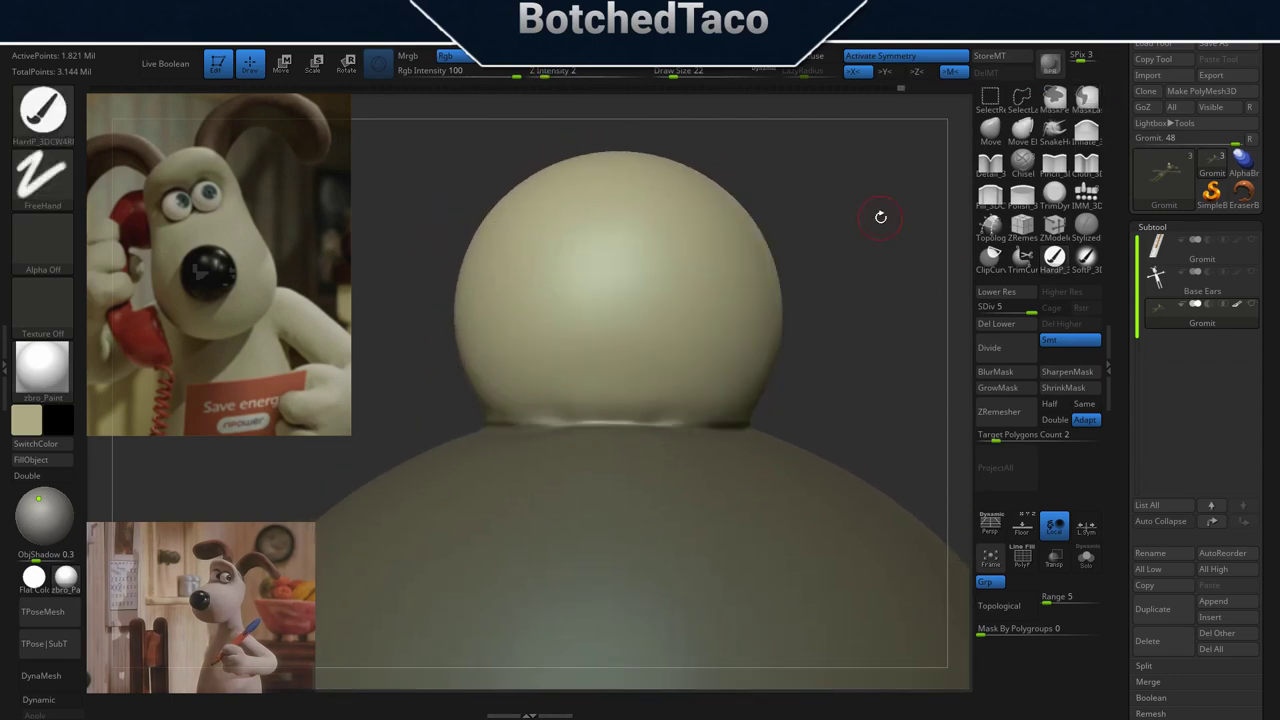
# - Finish cleaning the mask along the nose's base seam and frame the whole model
pyautogui.moveTo(880, 214)
pyautogui.mouseDown()
pyautogui.moveTo(831, 282)
pyautogui.moveTo(489, 368)
pyautogui.moveTo(611, 430)
pyautogui.moveTo(496, 336)
pyautogui.mouseUp()
pyautogui.press('ctrl')
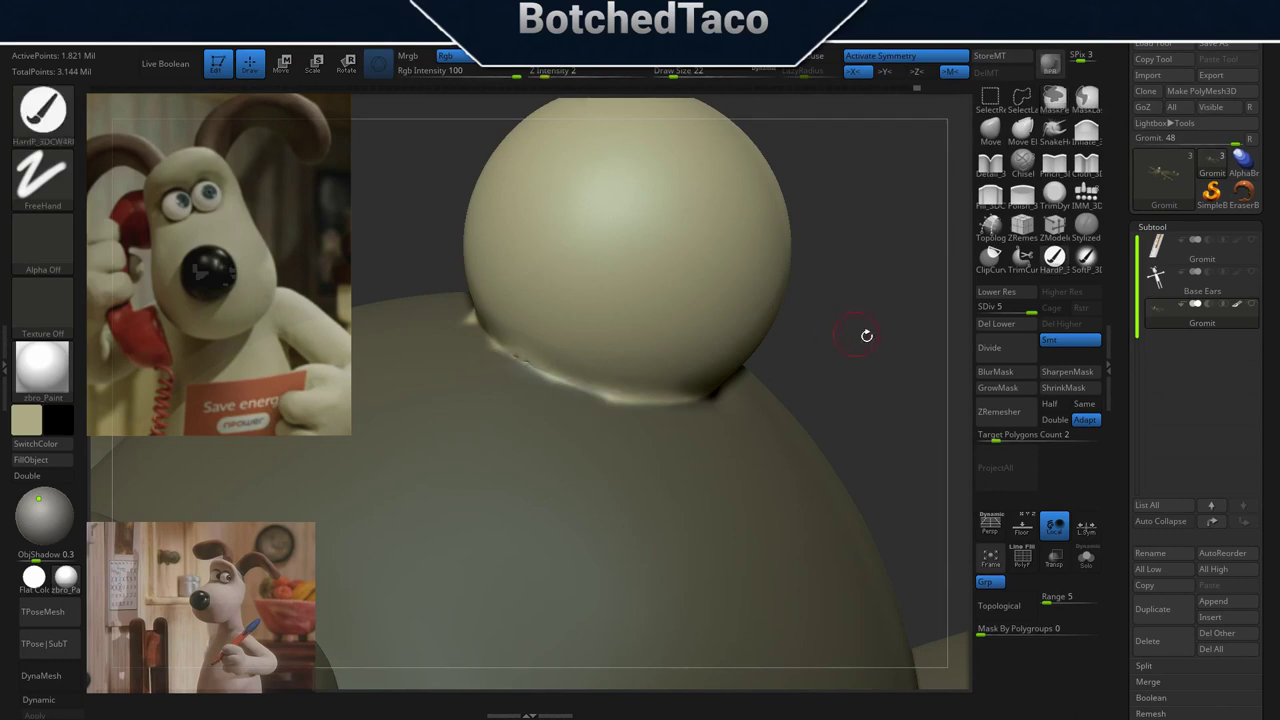
pyautogui.press('space')
pyautogui.moveTo(851, 346); pyautogui.dragTo(663, 374)
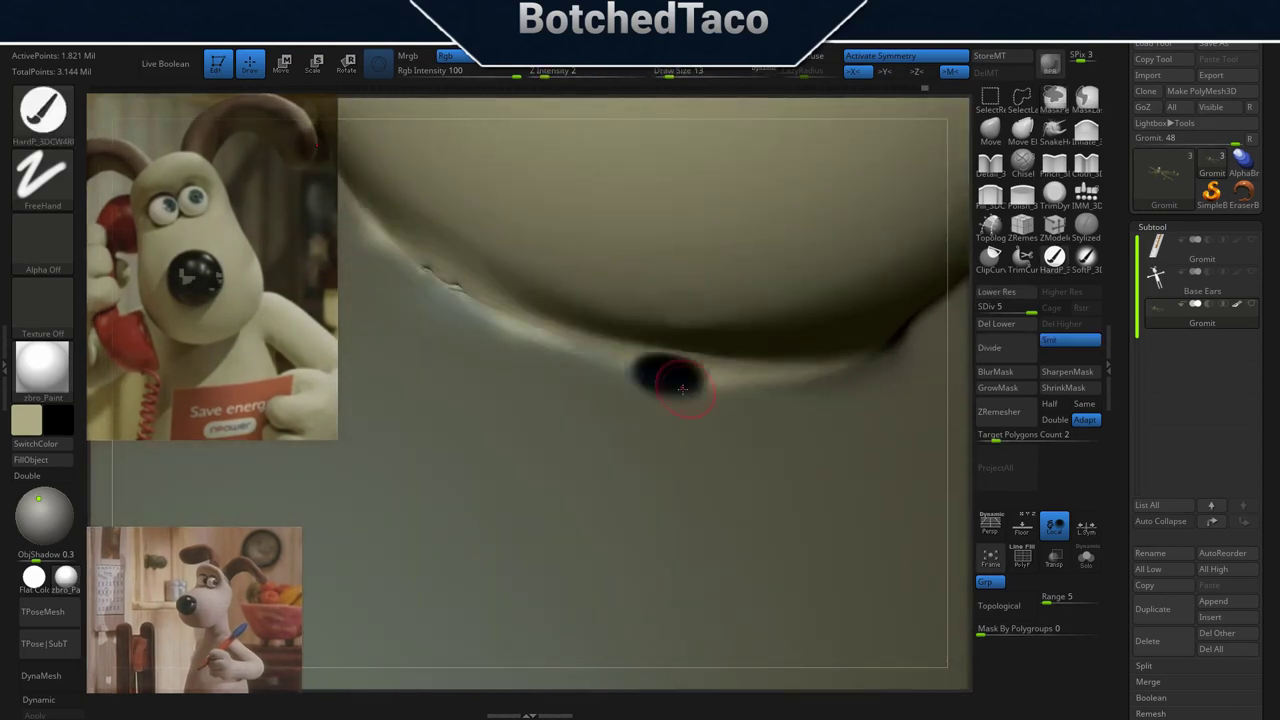
pyautogui.press('ctrl')
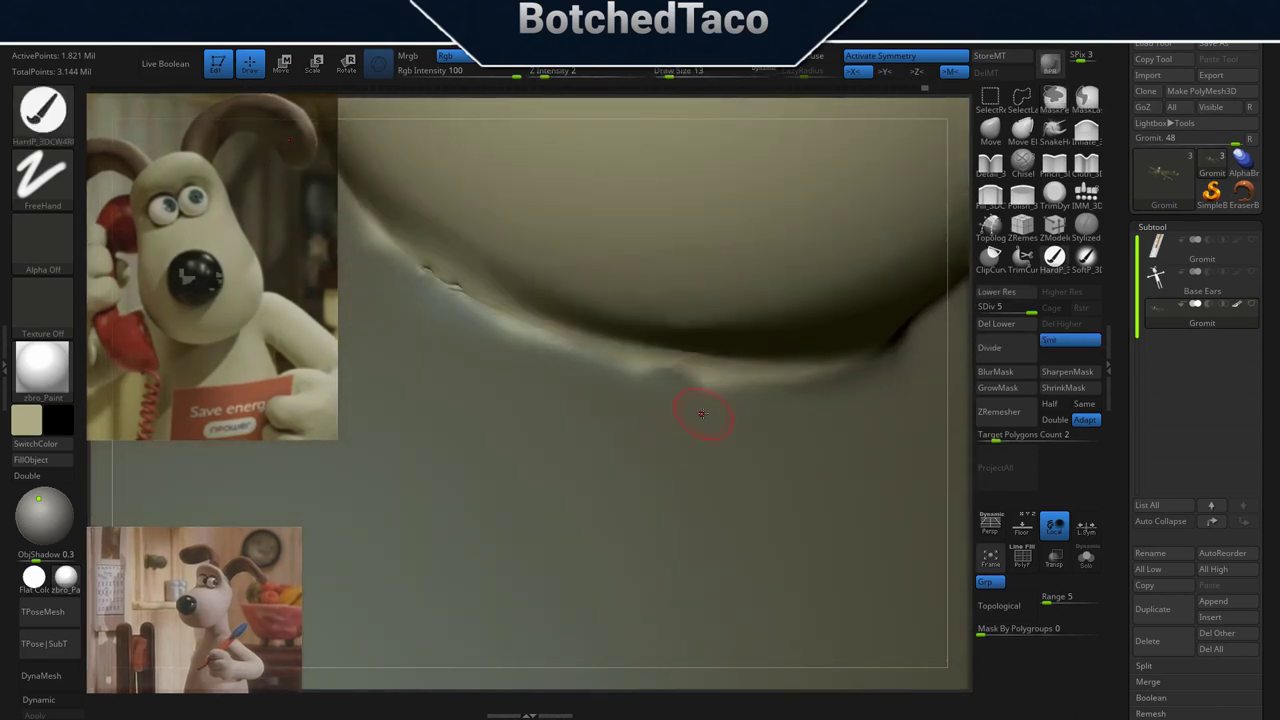
pyautogui.press('ctrl')
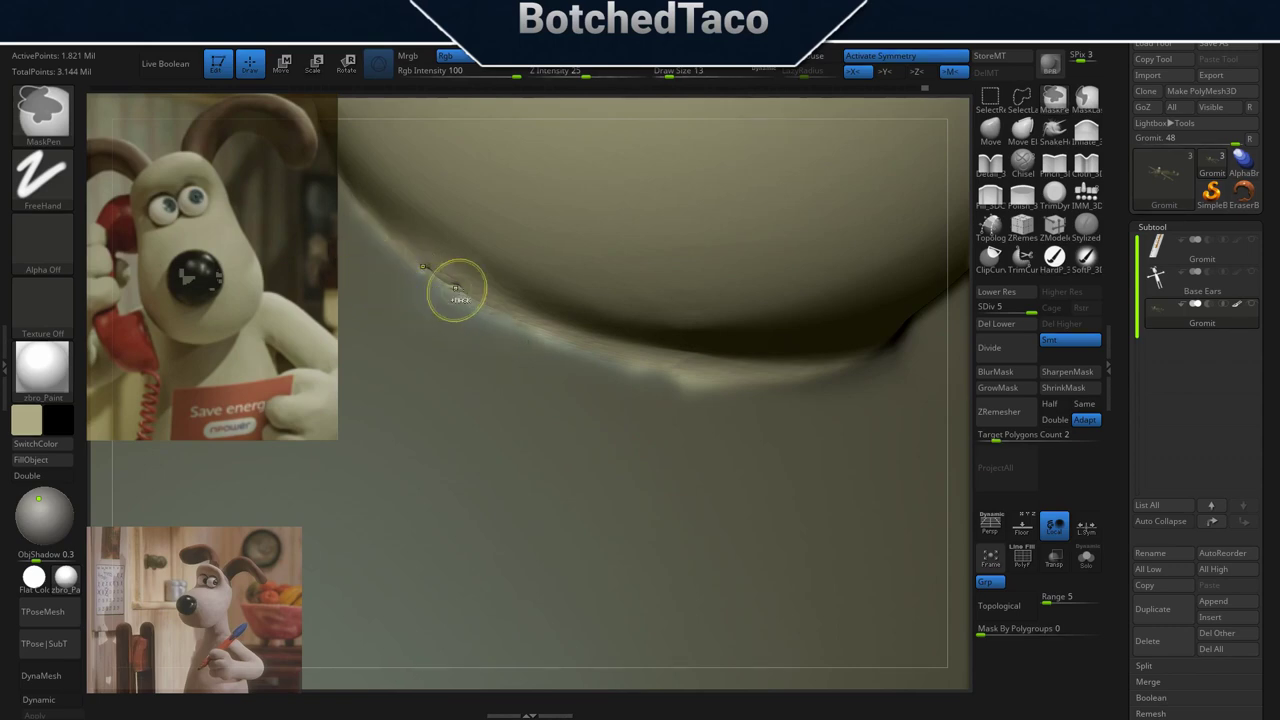
pyautogui.press('ctrl')
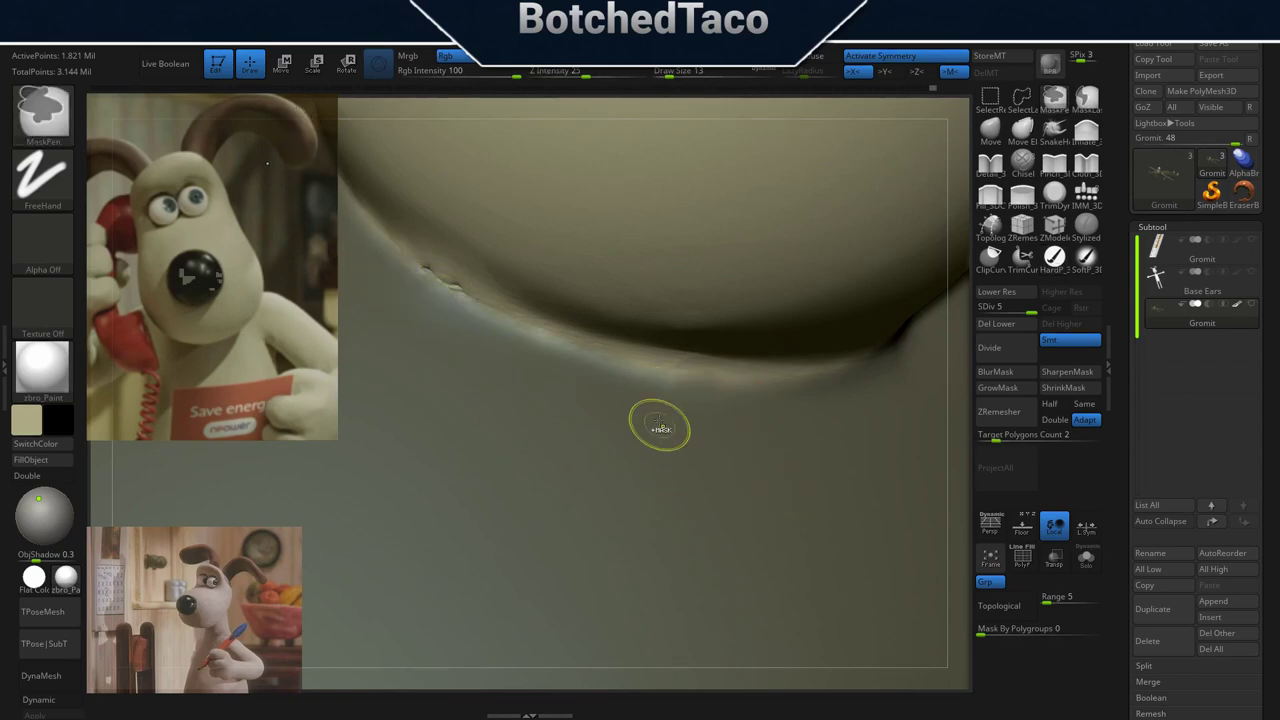
pyautogui.press('f')
pyautogui.moveTo(803, 500)
pyautogui.mouseDown()
pyautogui.moveTo(630, 344)
pyautogui.moveTo(724, 382)
pyautogui.mouseUp()
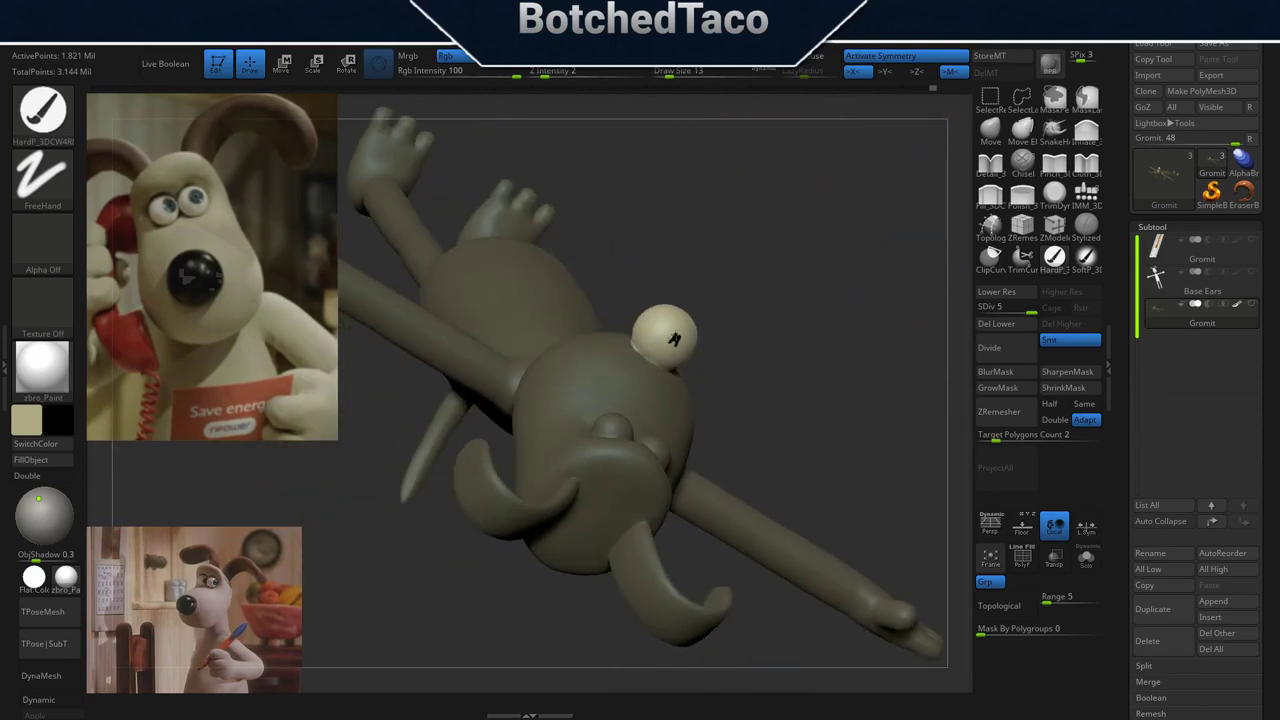
# - Fill the unmasked nose ball with black using a size 90 brush
pyautogui.moveTo(674, 339)
pyautogui.mouseDown()
pyautogui.moveTo(760, 349)
pyautogui.moveTo(707, 353)
pyautogui.moveTo(704, 367)
pyautogui.mouseUp()
pyautogui.press('s')
pyautogui.click(700, 340)
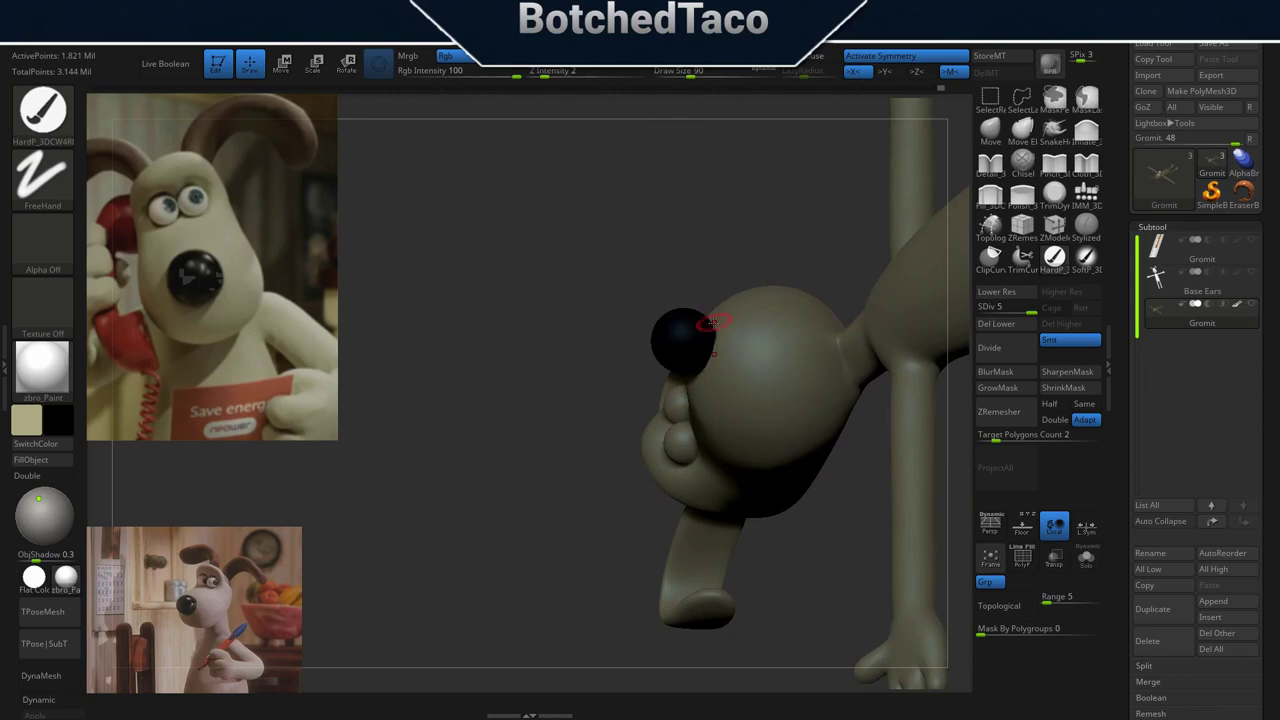
# - Shrink the brush to size 7 and clear the mask from the whole model
pyautogui.moveTo(713, 322)
pyautogui.mouseDown()
pyautogui.moveTo(704, 350)
pyautogui.moveTo(678, 308)
pyautogui.mouseUp()
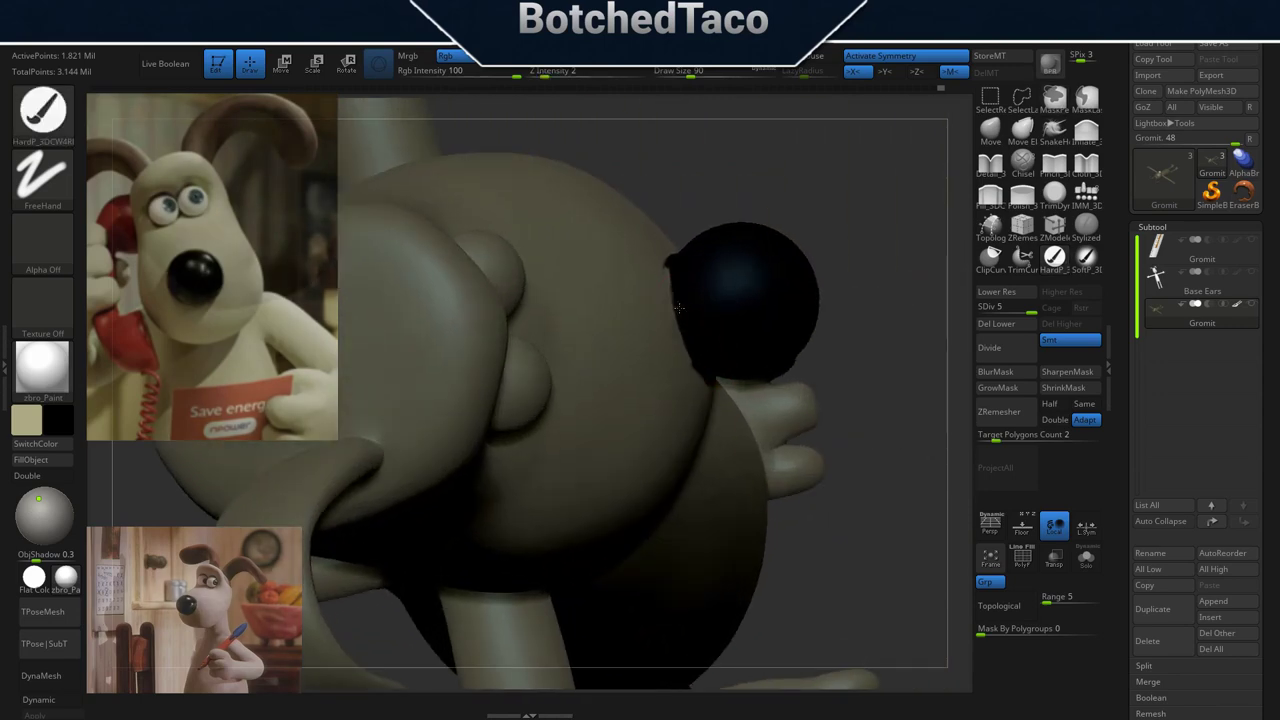
pyautogui.moveTo(720, 414); pyautogui.dragTo(614, 200)
pyautogui.press('s')
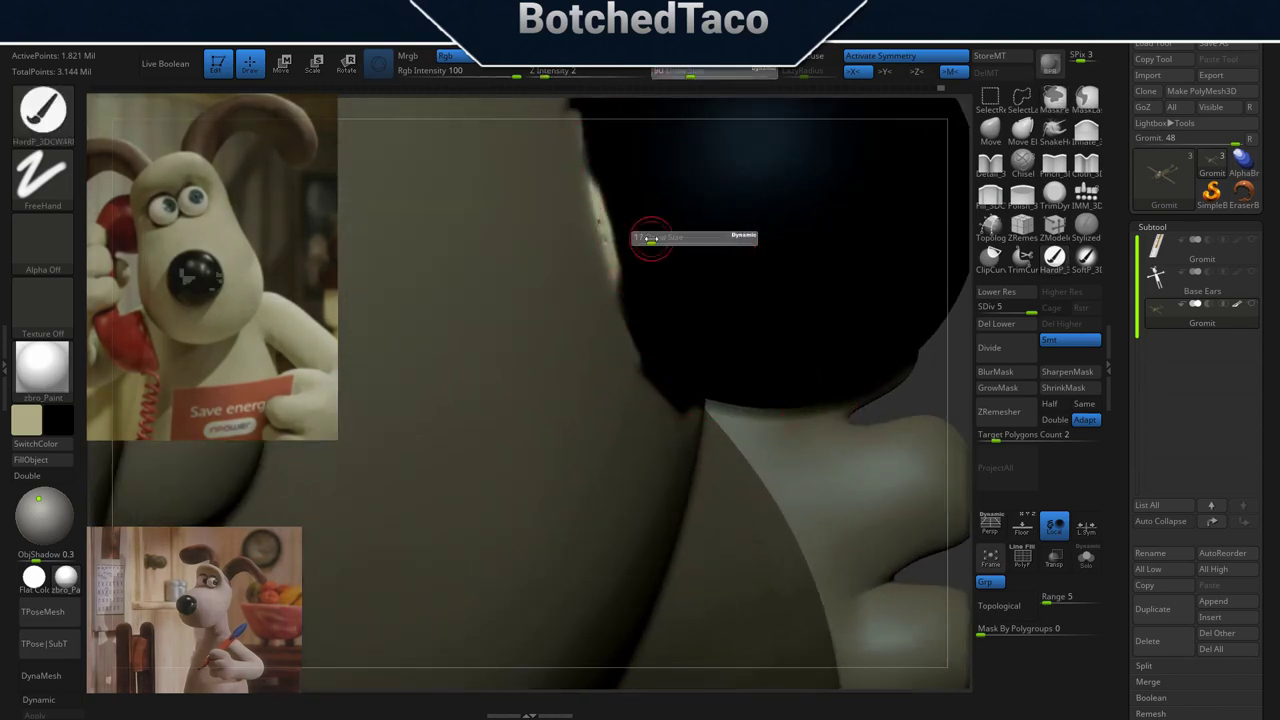
pyautogui.moveTo(650, 240); pyautogui.dragTo(640, 240)
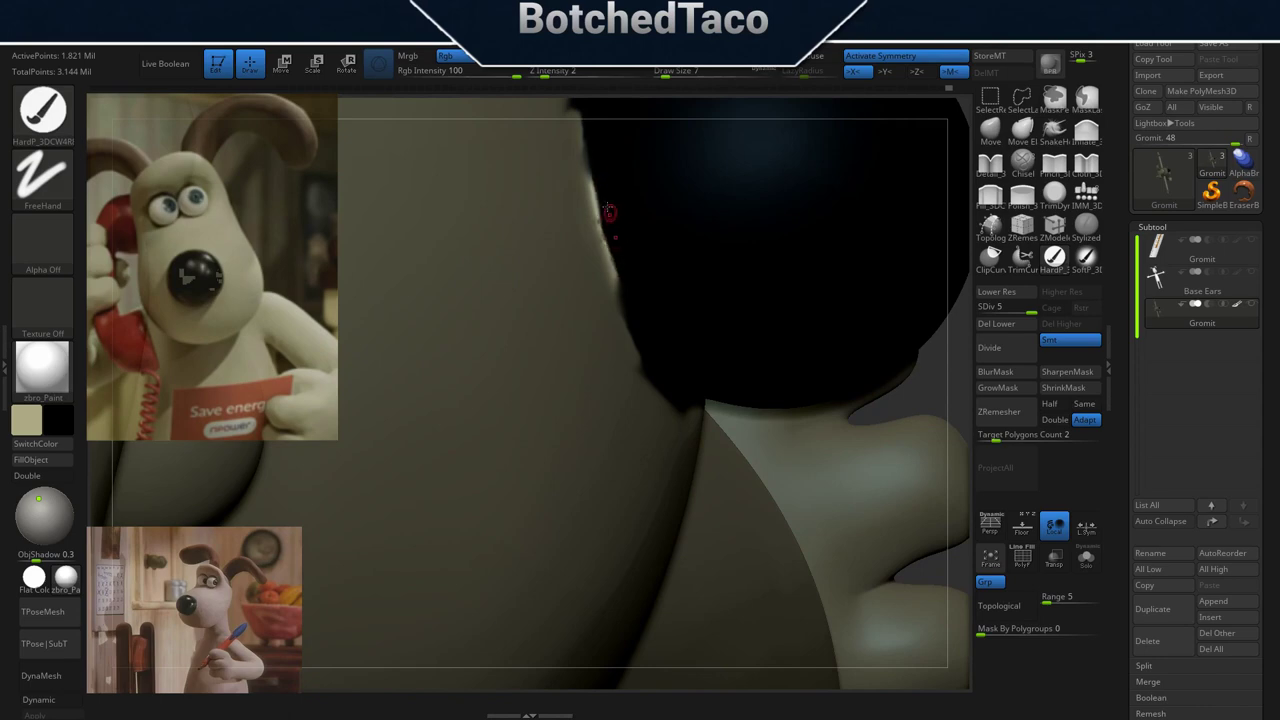
pyautogui.press('ctrl')
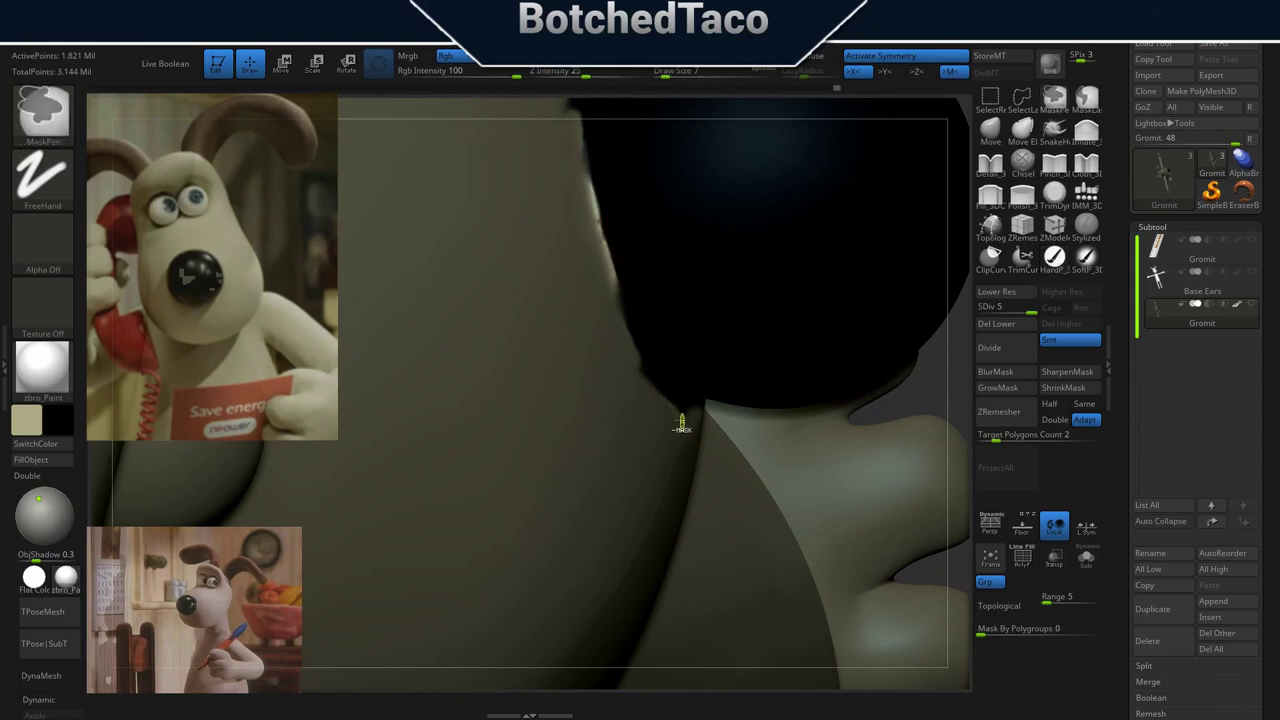
pyautogui.press('c')
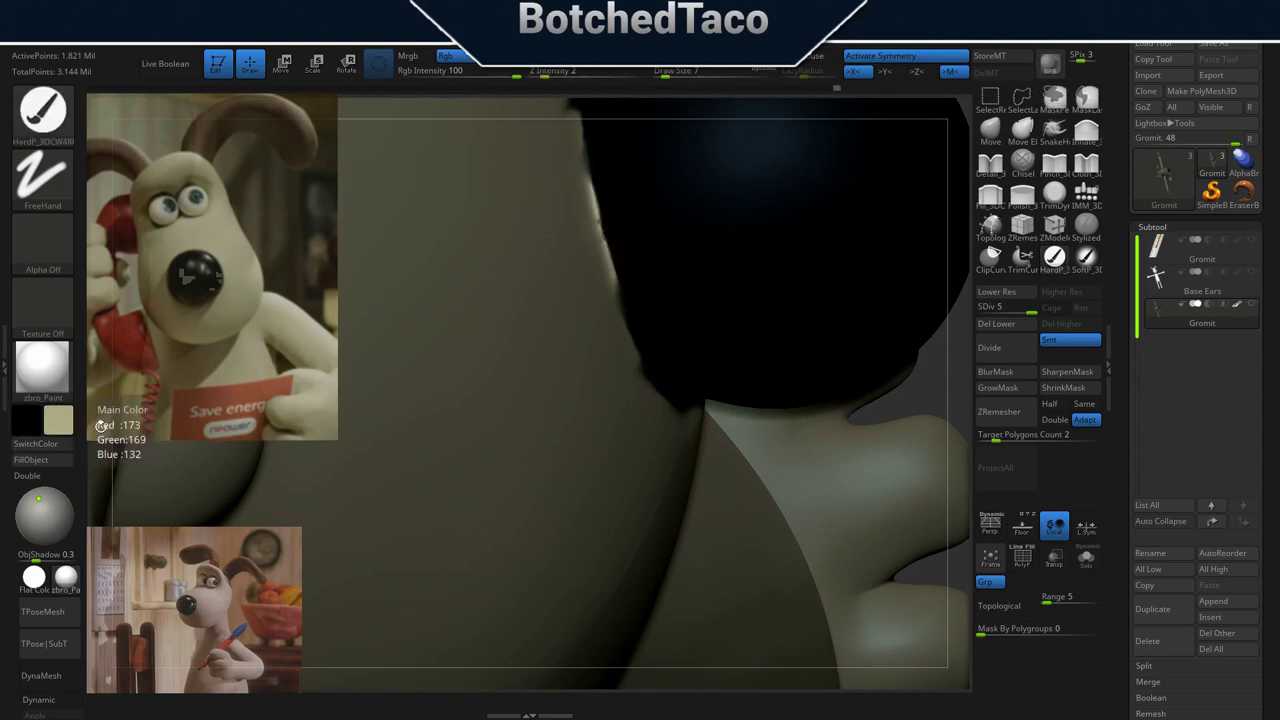
pyautogui.keyDown('ctrl'); pyautogui.click(930, 405); pyautogui.keyUp('ctrl')
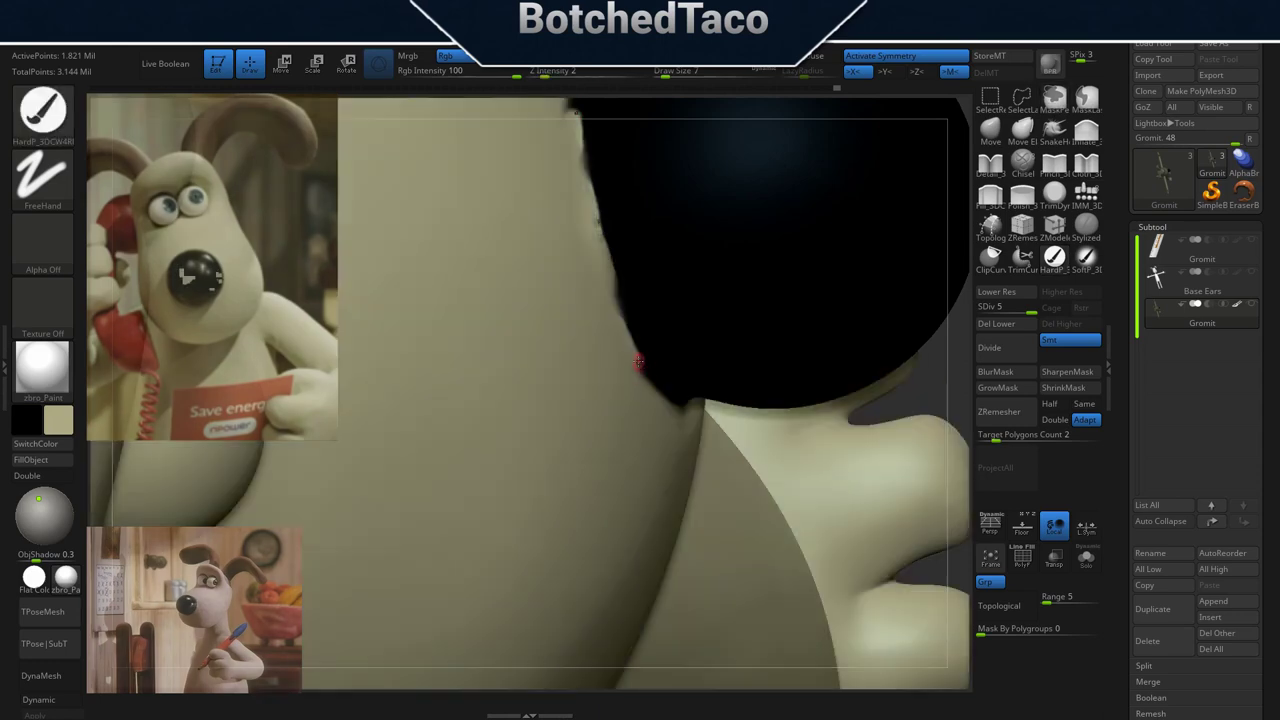
# - Touch up the nose edge, switching between black and cream, then frame the model
pyautogui.moveTo(718, 461)
pyautogui.mouseDown(button='right')
pyautogui.moveTo(796, 531)
pyautogui.moveTo(673, 414)
pyautogui.mouseUp(button='right')
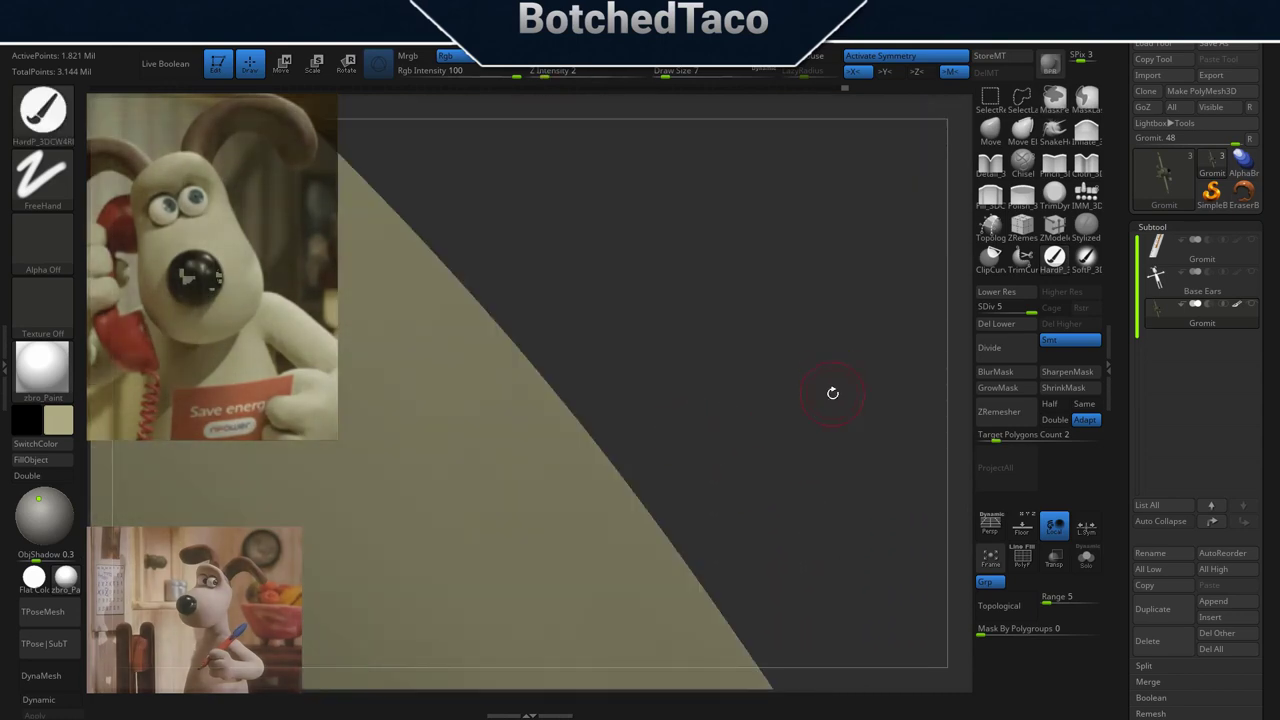
pyautogui.moveTo(832, 393)
pyautogui.mouseDown(button='right')
pyautogui.moveTo(796, 501)
pyautogui.moveTo(623, 305)
pyautogui.mouseUp(button='right')
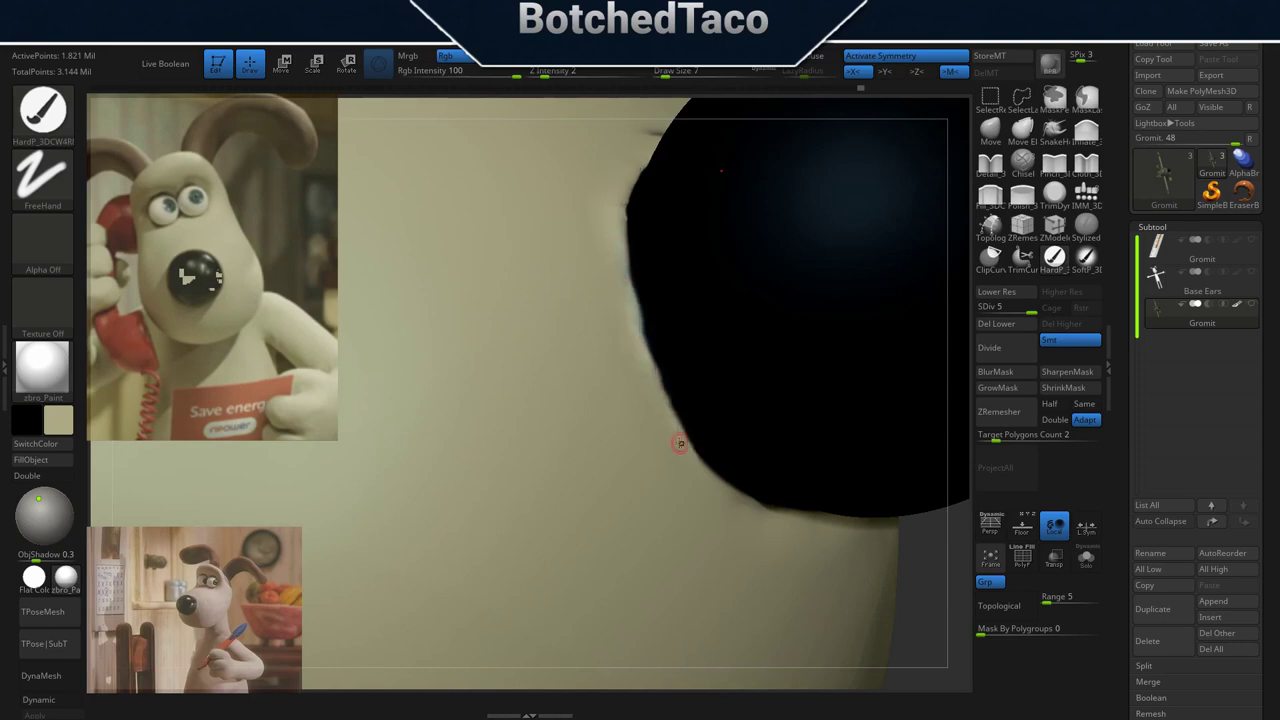
pyautogui.moveTo(680, 443); pyautogui.dragTo(670, 432, button='right')
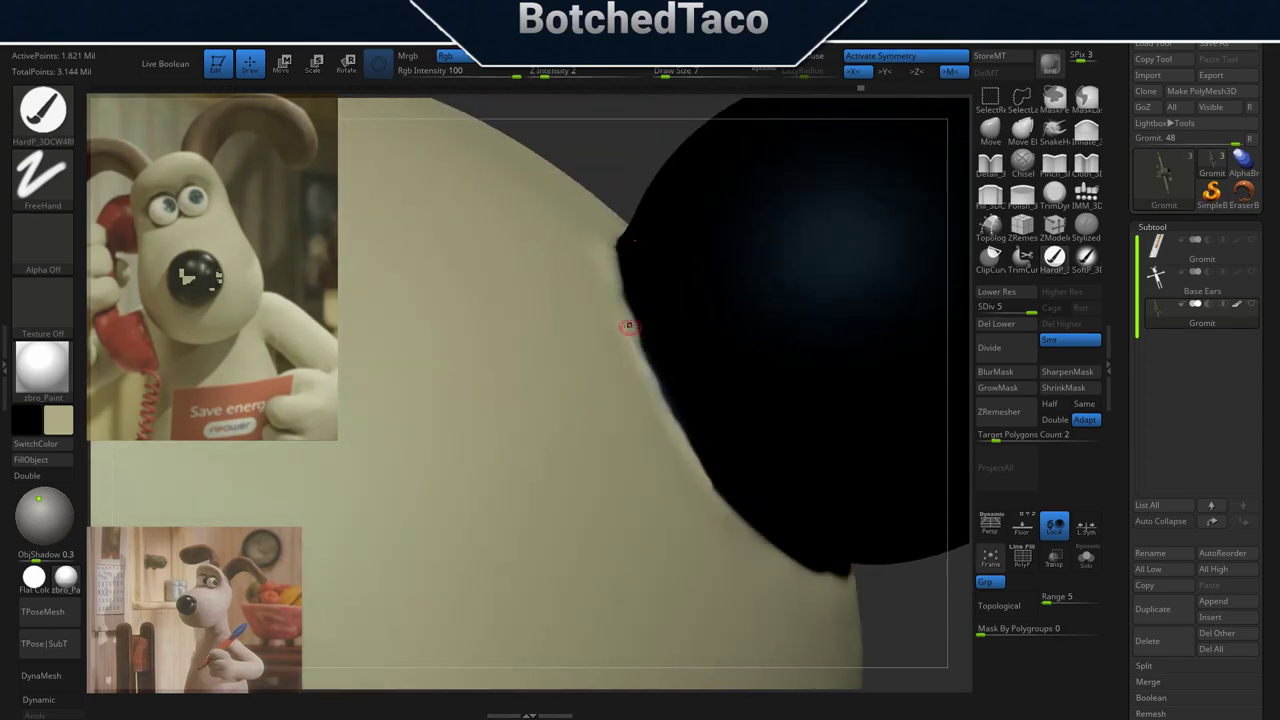
pyautogui.press('v')
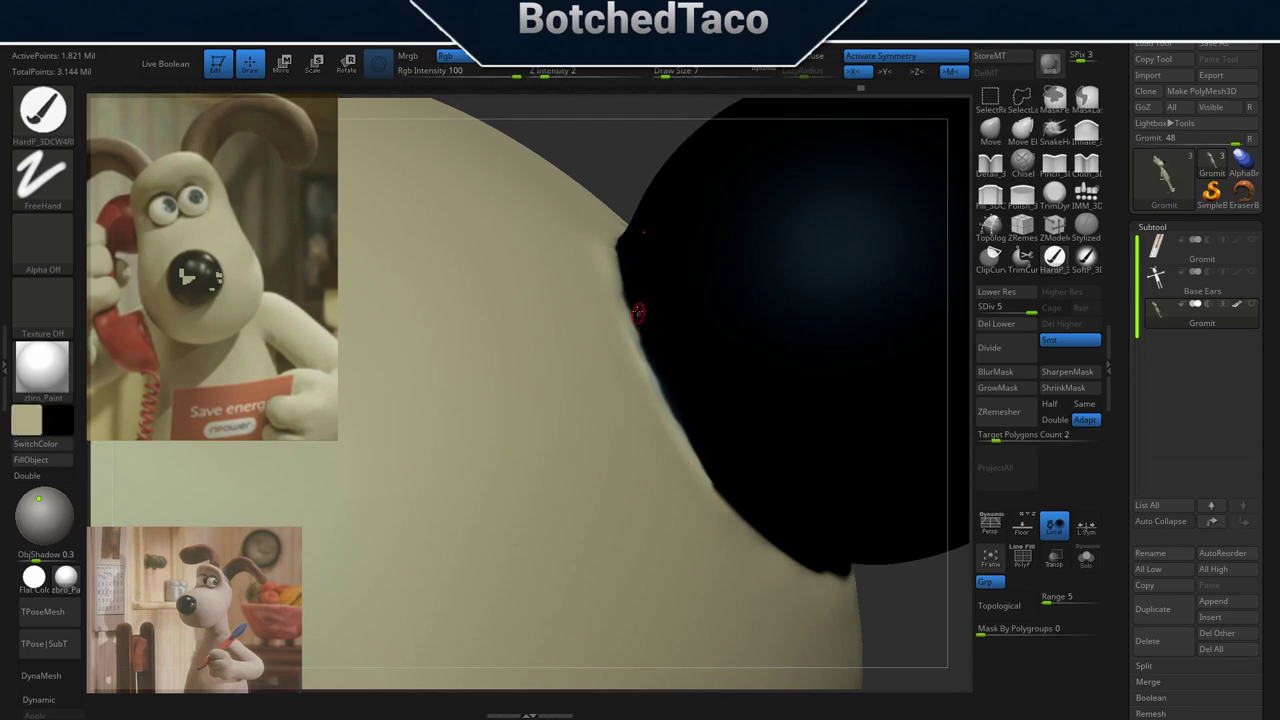
pyautogui.press('v')
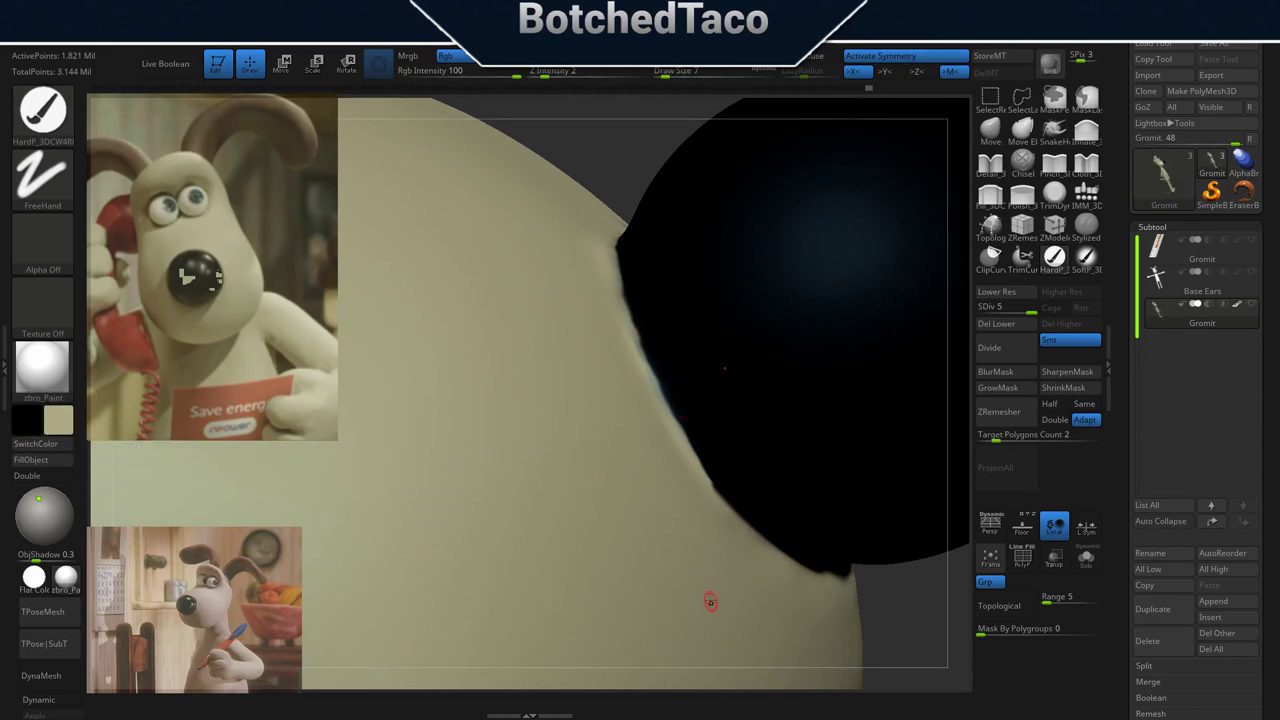
pyautogui.moveTo(827, 597); pyautogui.dragTo(876, 590, button='right')
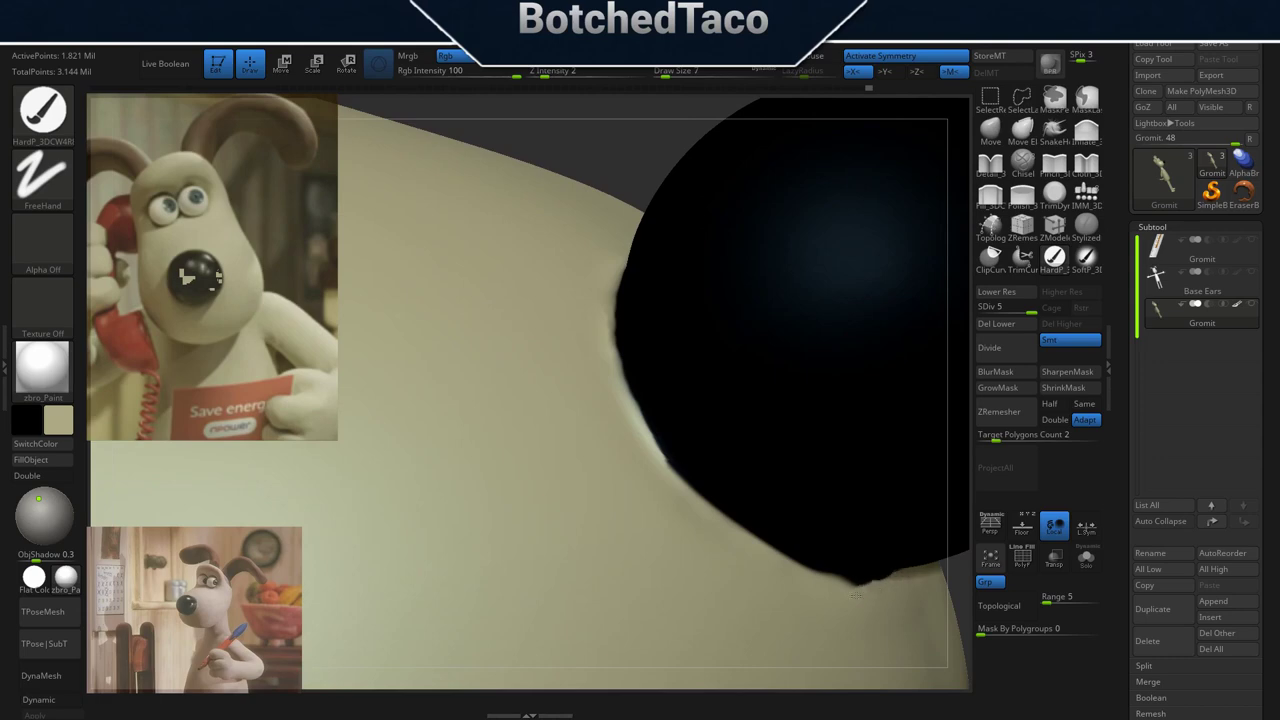
pyautogui.moveTo(897, 612); pyautogui.dragTo(622, 347, button='right')
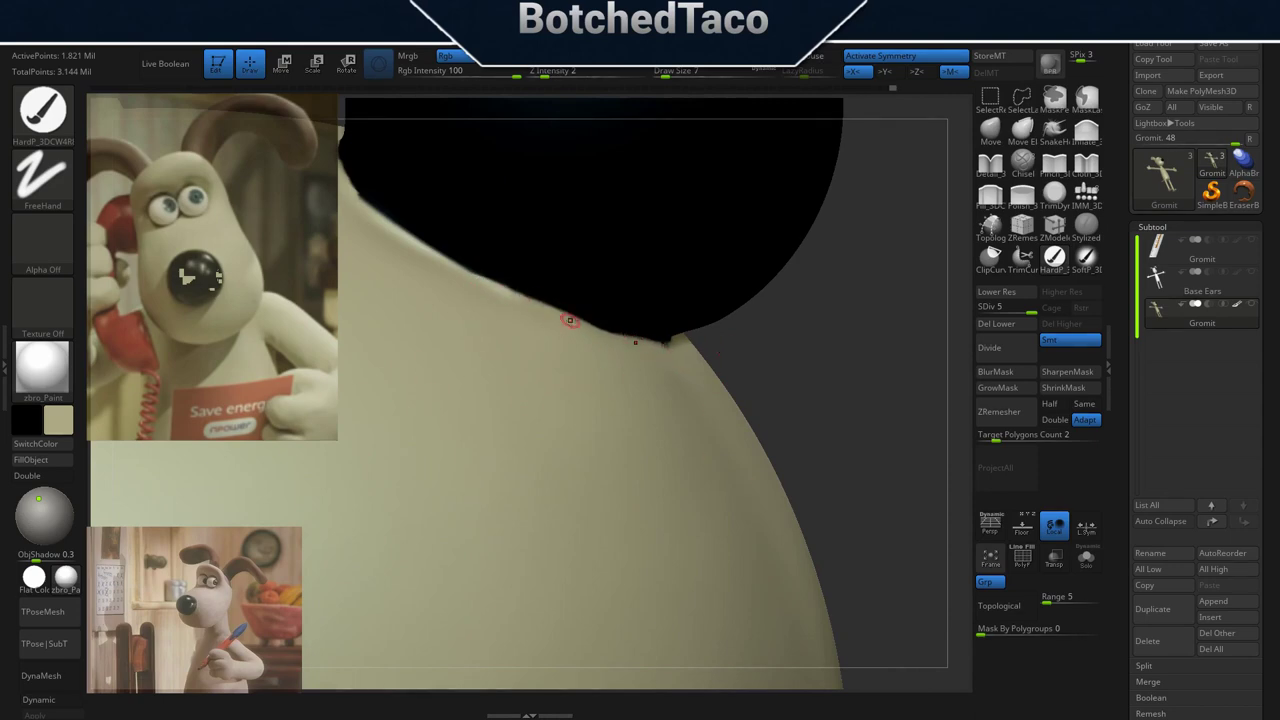
pyautogui.click(52, 446)
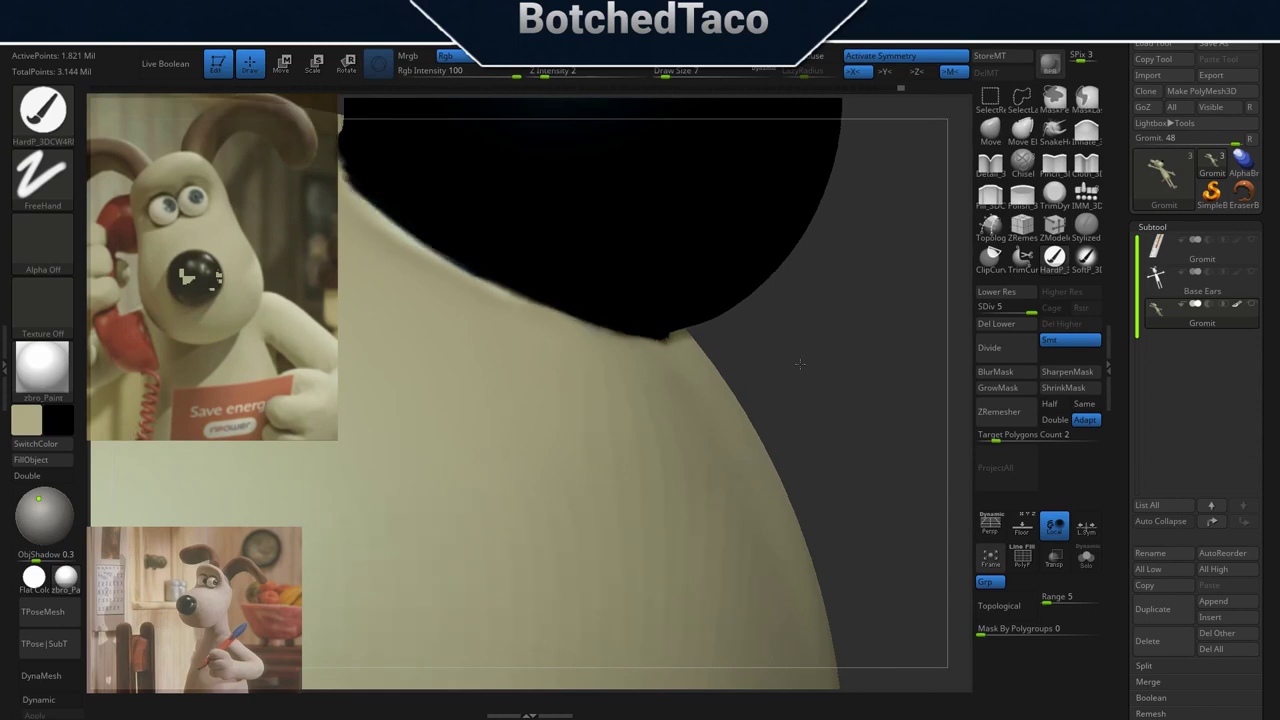
pyautogui.press('f')
pyautogui.moveTo(380, 189); pyautogui.dragTo(702, 605, button='right')
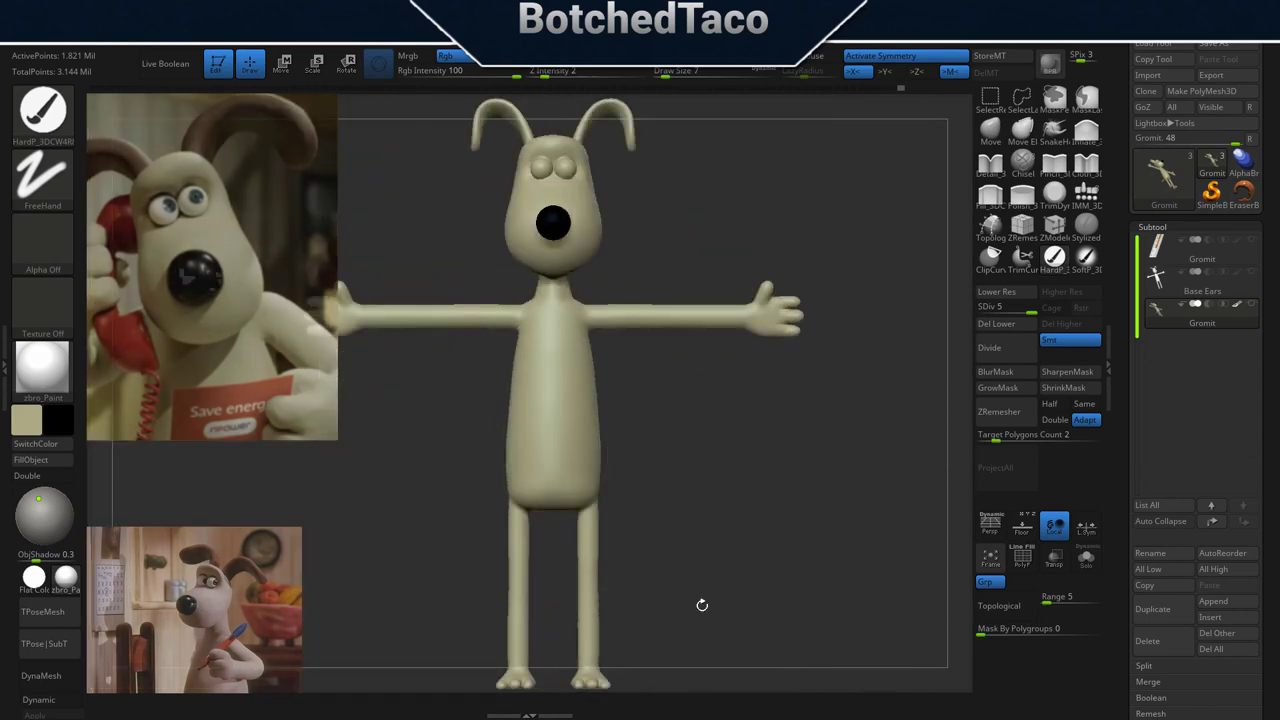
# - Sample dark brown from the reference image and zoom in on Gromit's head
pyautogui.hotkey('shift', 'z')
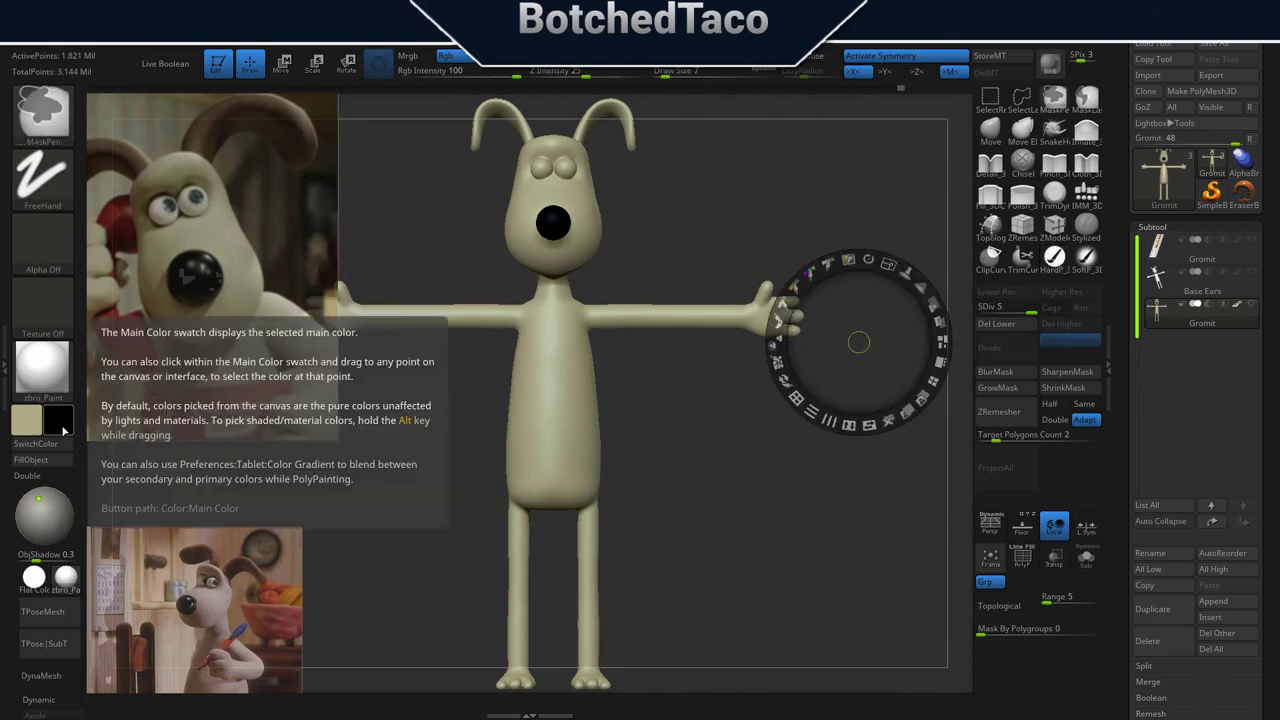
pyautogui.moveTo(26, 420); pyautogui.dragTo(119, 463)
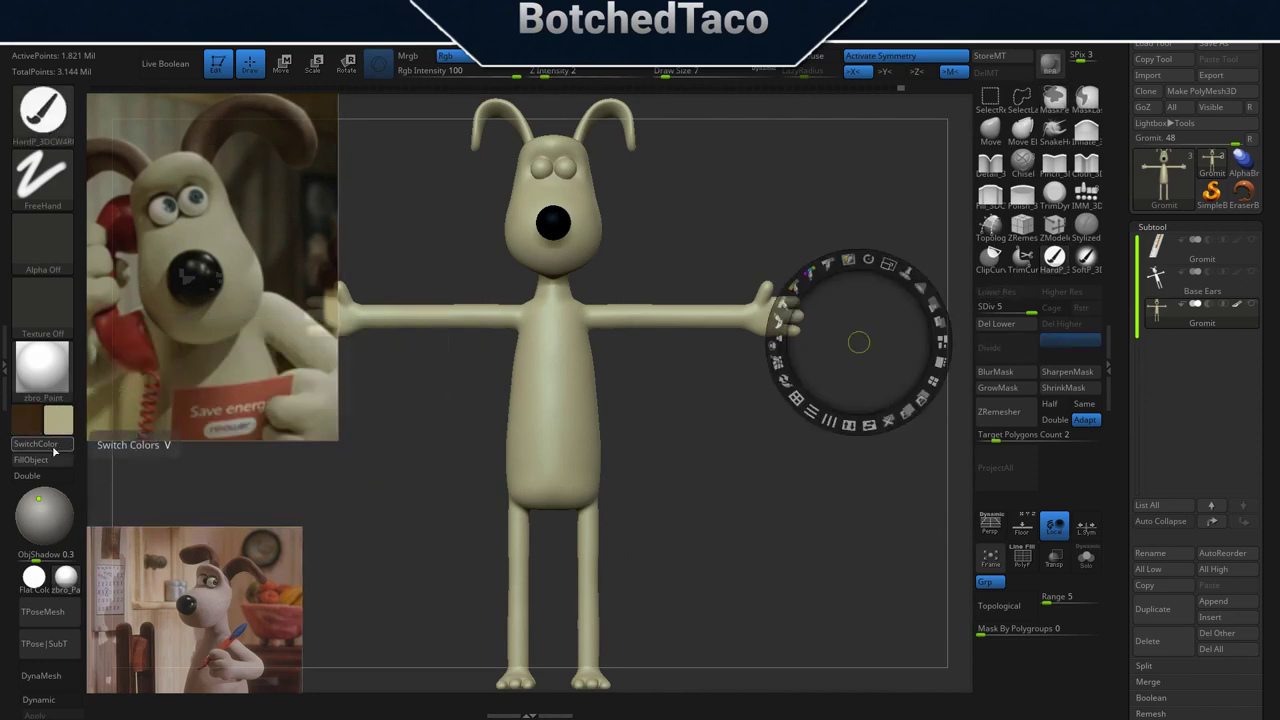
pyautogui.hotkey('shift', 'z')
pyautogui.moveTo(640, 380)
pyautogui.keyDown('alt'); pyautogui.mouseDown(button='right')
pyautogui.moveTo(768, 360)
pyautogui.moveTo(771, 220)
pyautogui.moveTo(768, 293)
pyautogui.moveTo(701, 291)
pyautogui.mouseUp(button='right'); pyautogui.keyUp('alt')
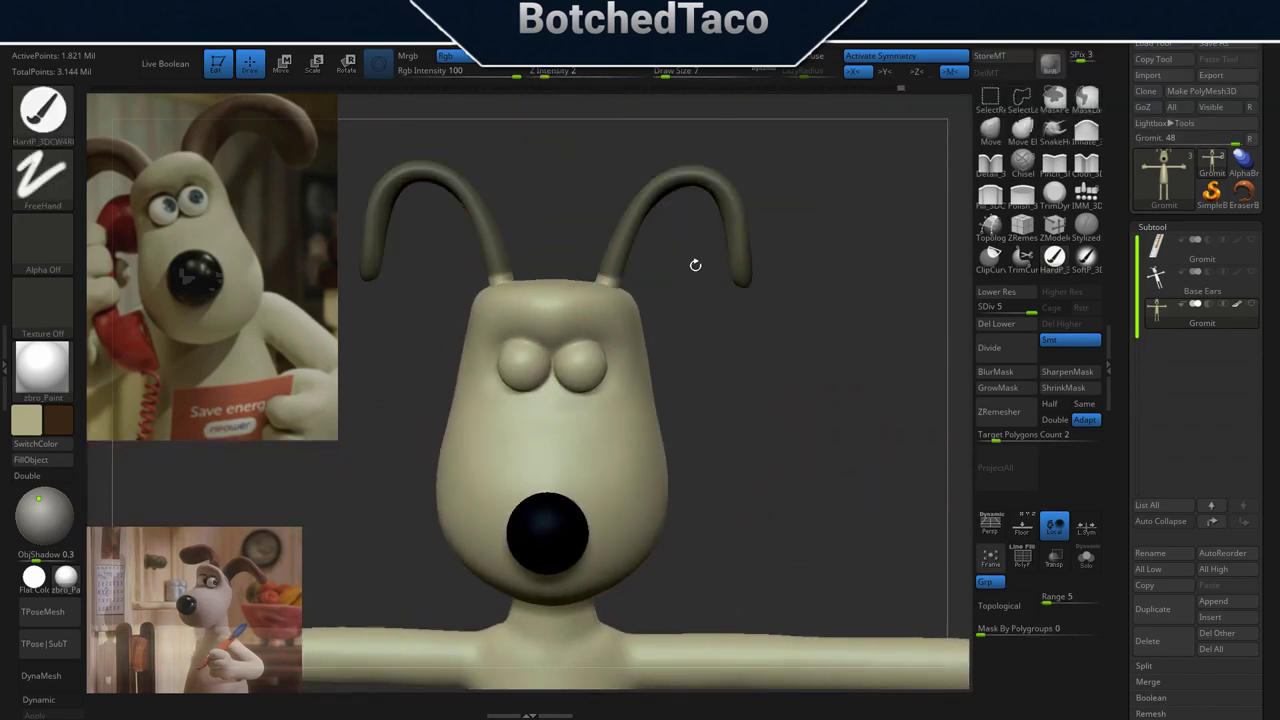
pyautogui.moveTo(700, 270)
pyautogui.keyDown('ctrl'); pyautogui.mouseDown(button='right')
pyautogui.moveTo(753, 298)
pyautogui.moveTo(752, 214)
pyautogui.moveTo(617, 305)
pyautogui.moveTo(167, 414)
pyautogui.moveTo(420, 207)
pyautogui.mouseUp(button='right'); pyautogui.keyUp('ctrl')
# - Mask around the base of the ears, viewing them from the side
pyautogui.press('ctrl')
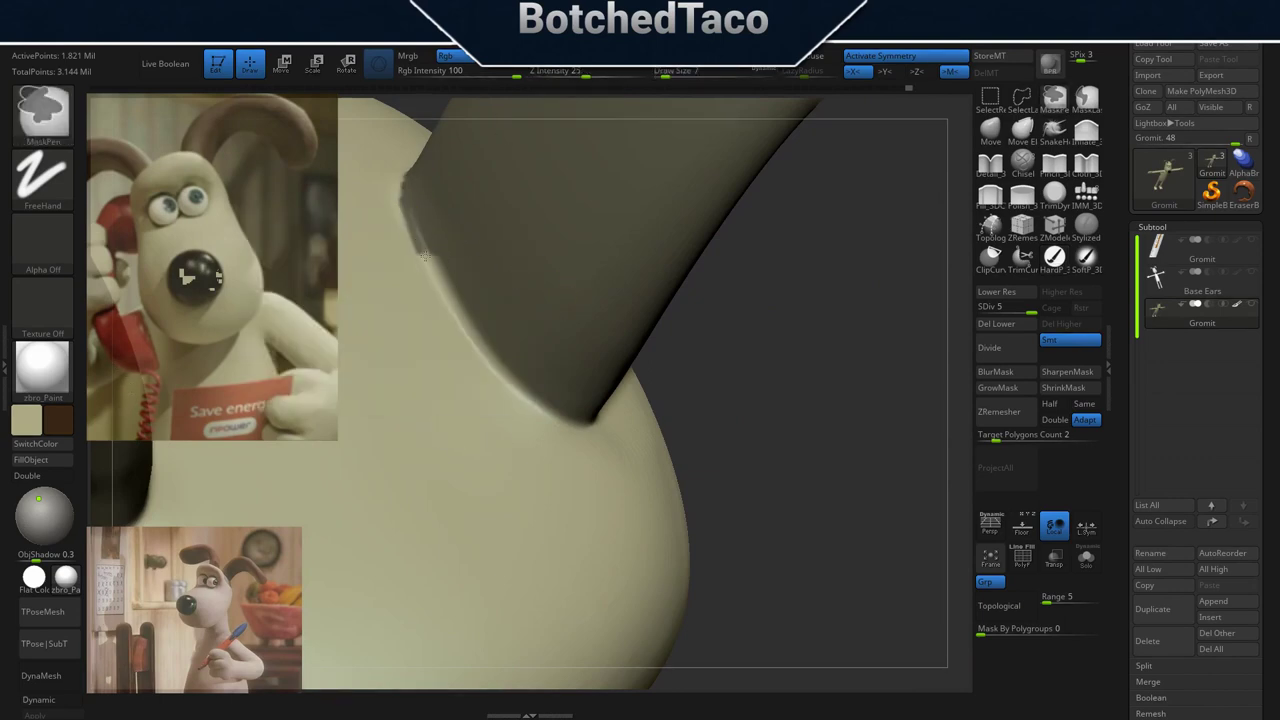
pyautogui.moveTo(425, 257); pyautogui.dragTo(527, 312, button='right')
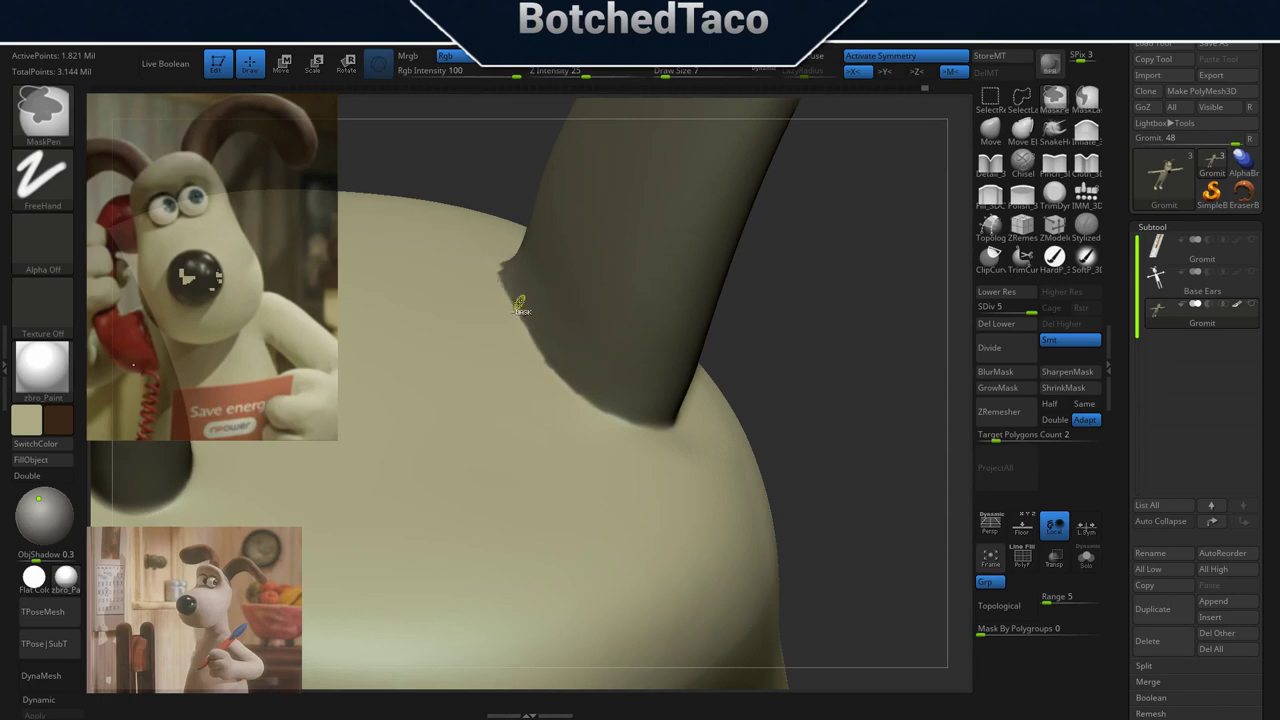
pyautogui.moveTo(541, 351); pyautogui.dragTo(441, 192, button='right')
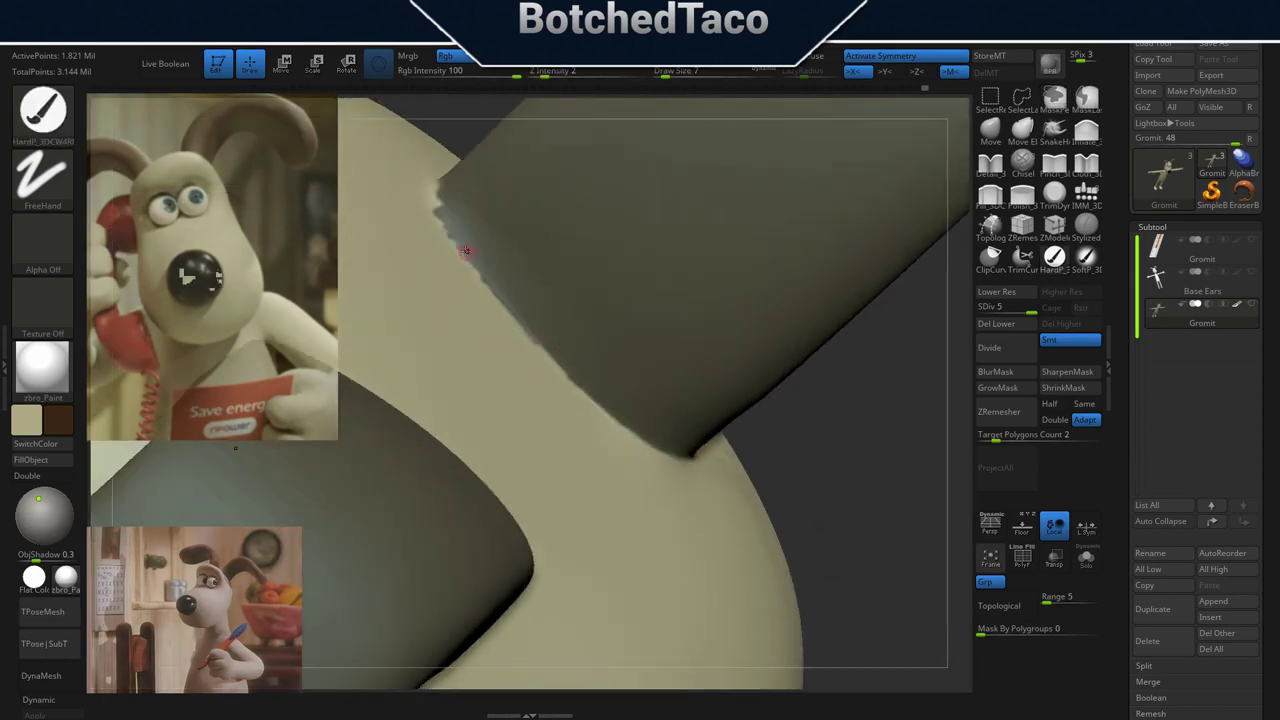
pyautogui.moveTo(491, 240); pyautogui.dragTo(525, 375, button='right')
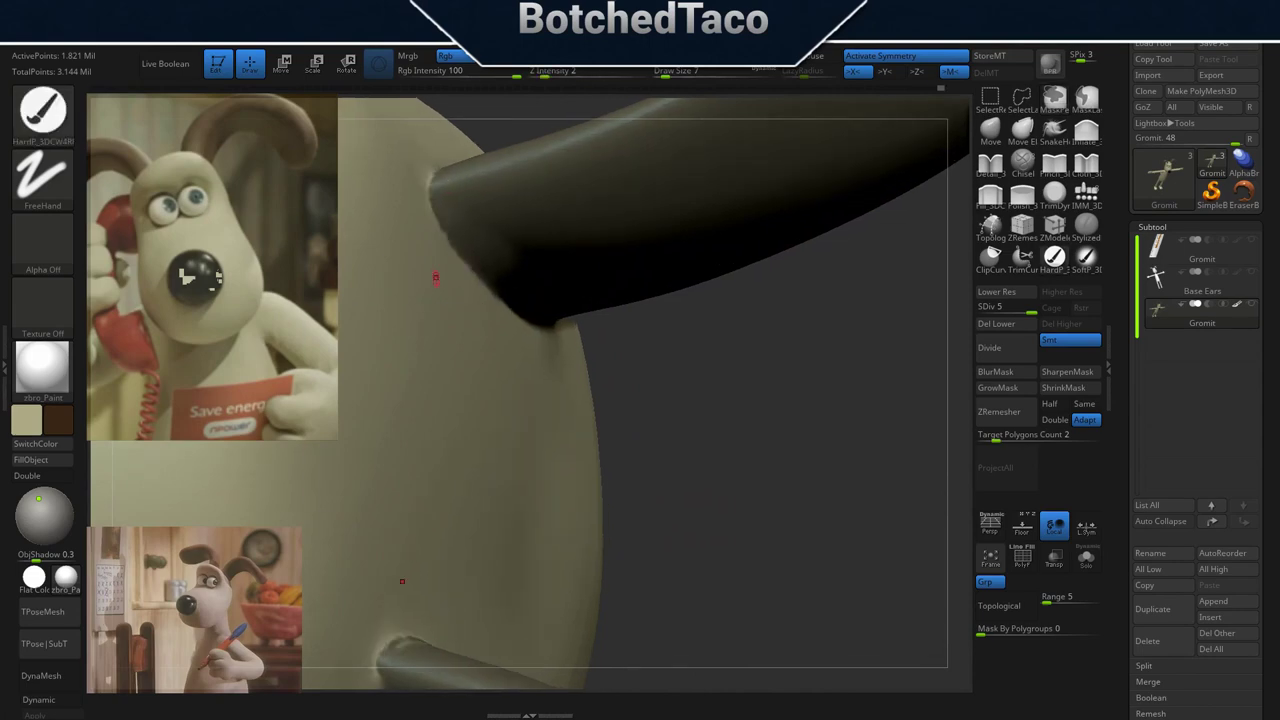
pyautogui.moveTo(434, 277); pyautogui.dragTo(480, 200, button='right')
pyautogui.moveTo(503, 251); pyautogui.dragTo(458, 340, button='right')
pyautogui.press('ctrl')
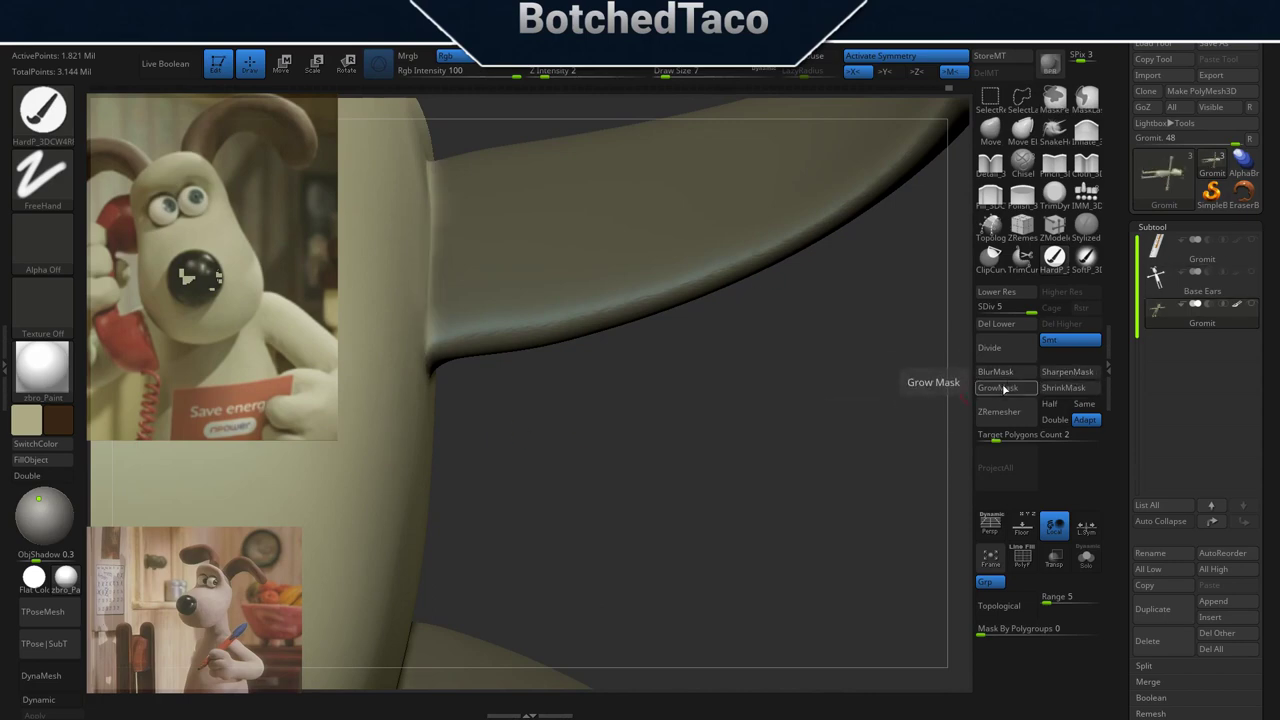
# - Enlarge the brush to 27 and finish masking and painting the ears brown
pyautogui.moveTo(826, 404); pyautogui.dragTo(459, 318)
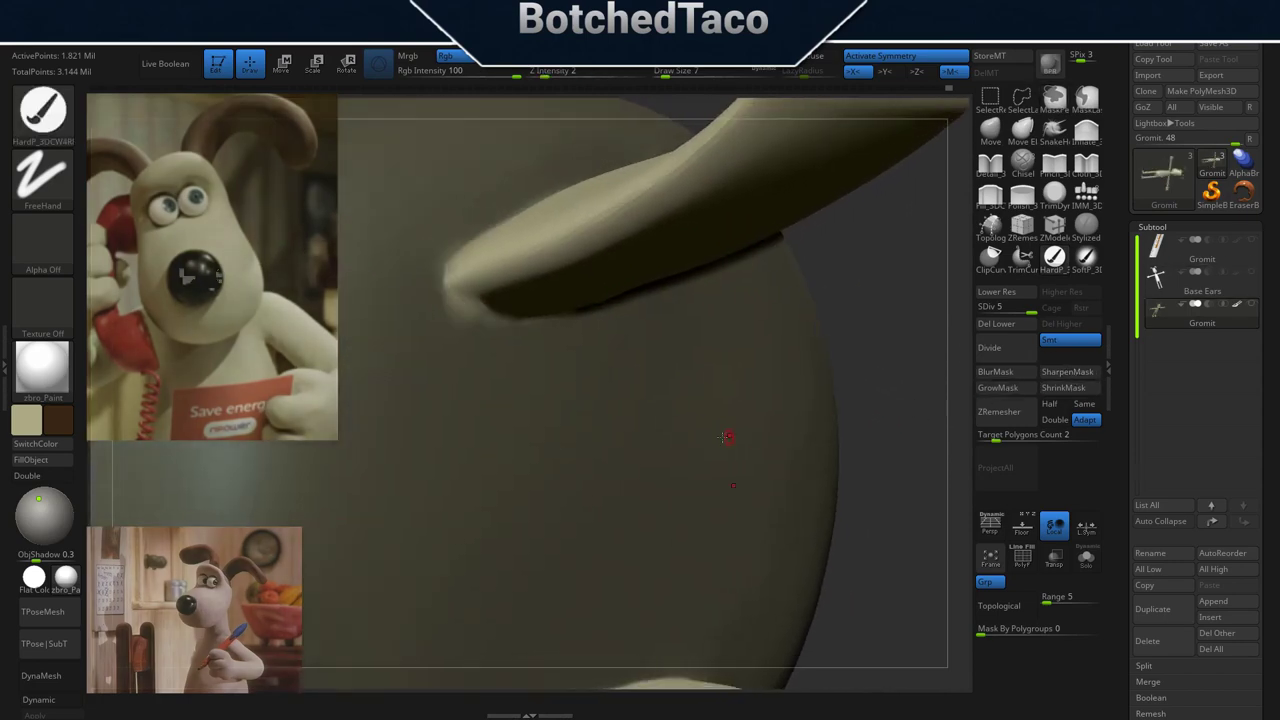
pyautogui.press('ctrl')
pyautogui.press('s')
pyautogui.moveTo(491, 413); pyautogui.dragTo(505, 413)
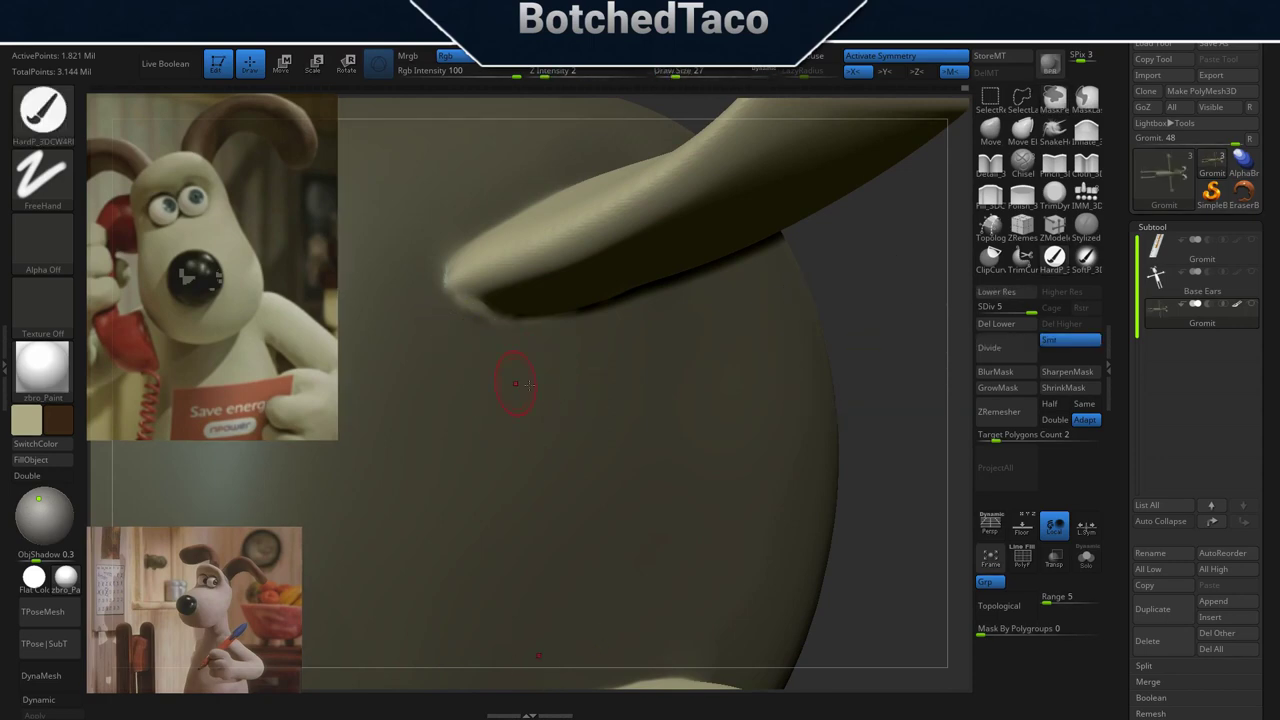
pyautogui.hotkey('ctrl', 'z')
pyautogui.moveTo(685, 408); pyautogui.dragTo(633, 387)
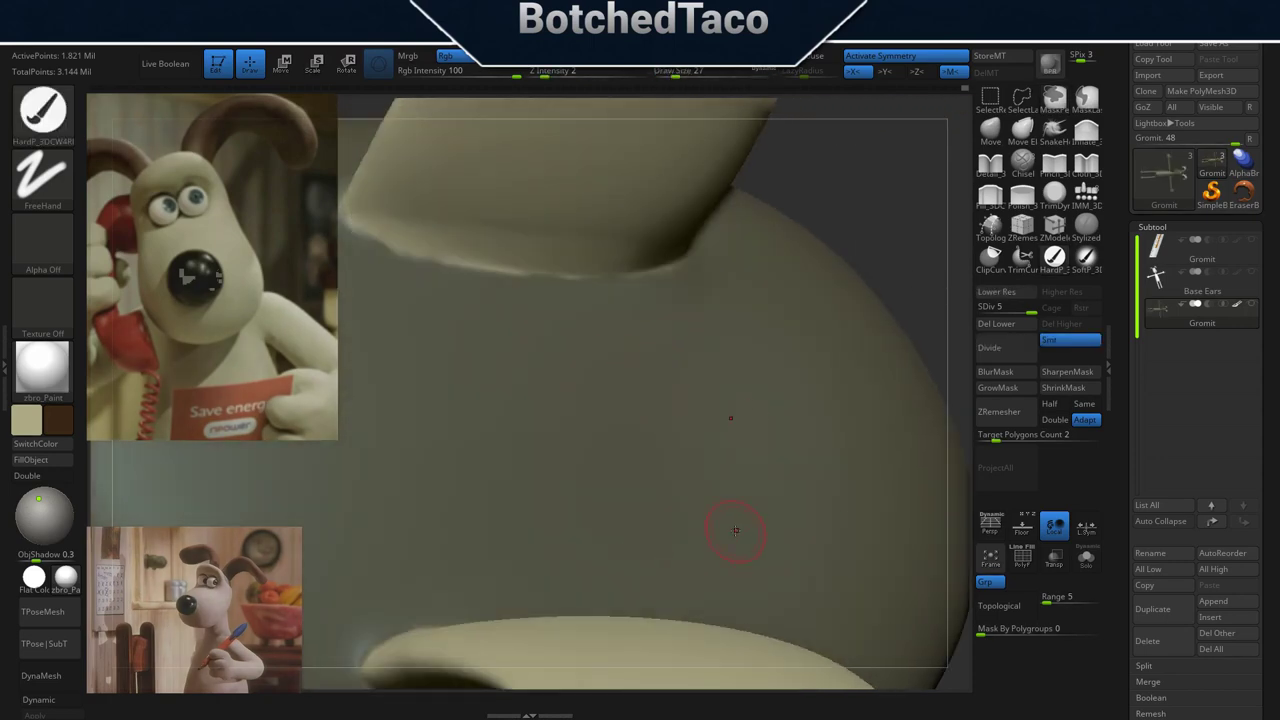
pyautogui.press('ctrl')
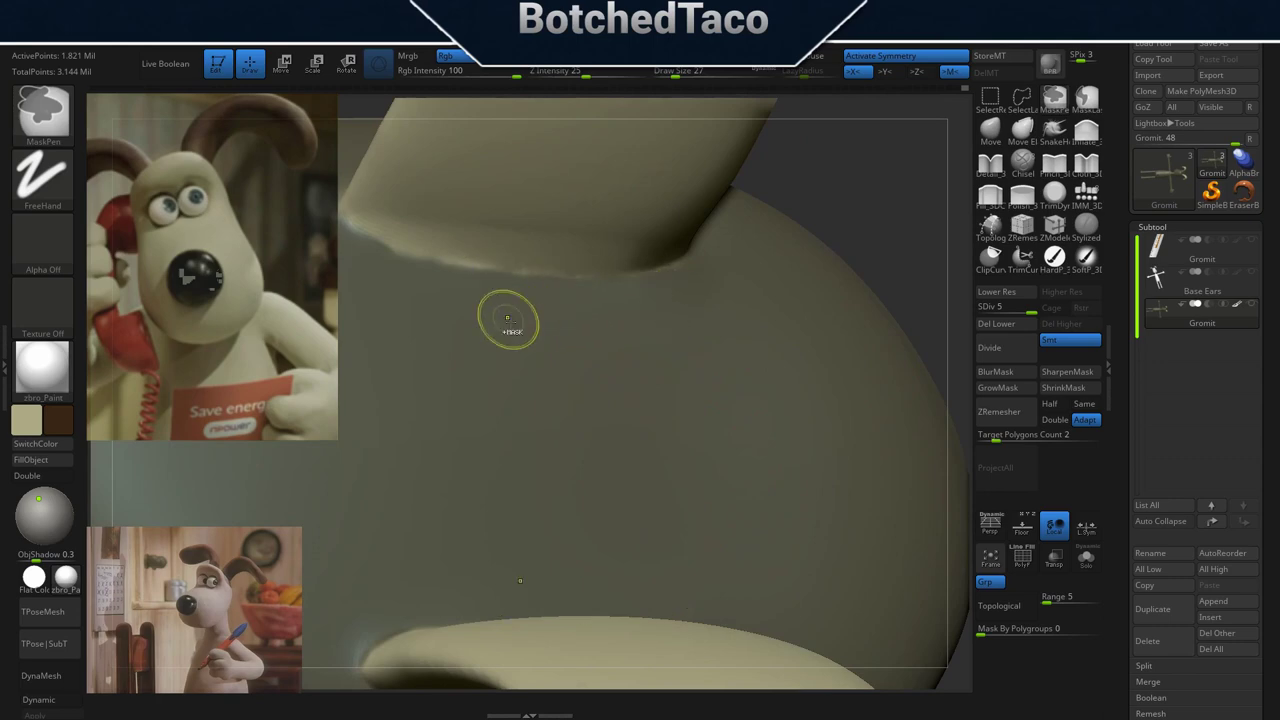
pyautogui.press('ctrl')
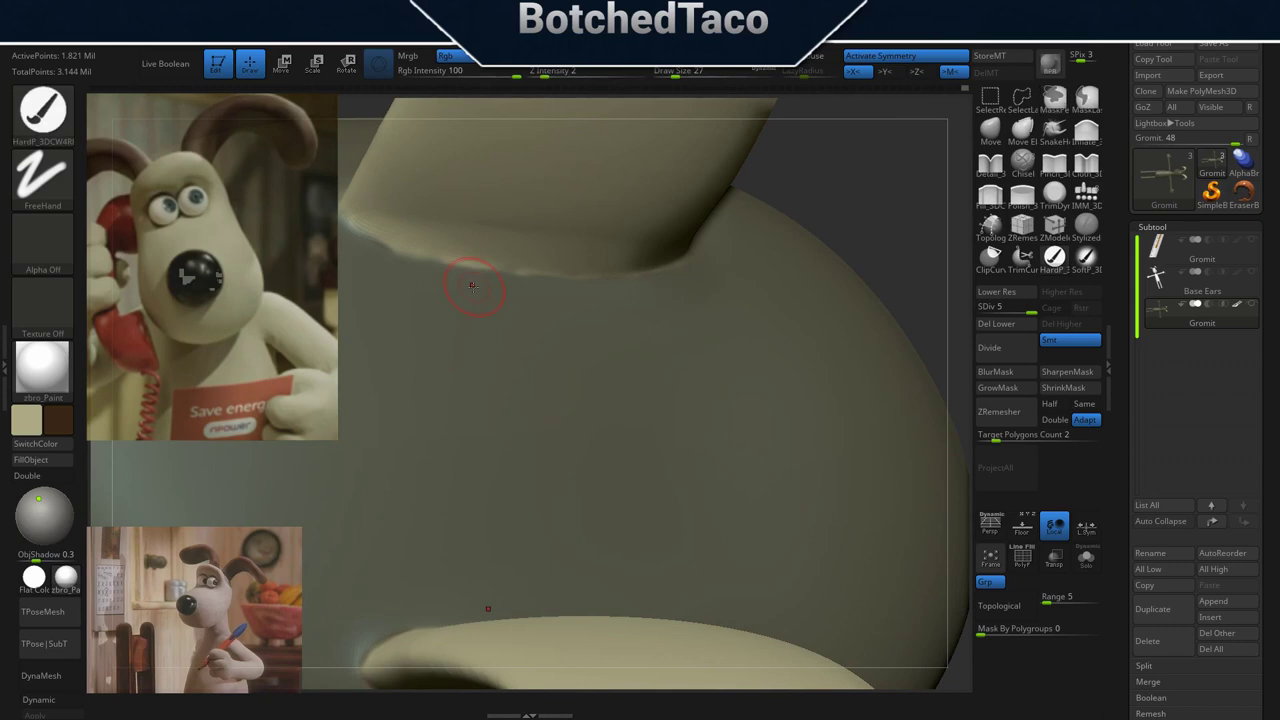
# - Frame the whole Gromit model, then zoom in on his head and ears
pyautogui.press('f')
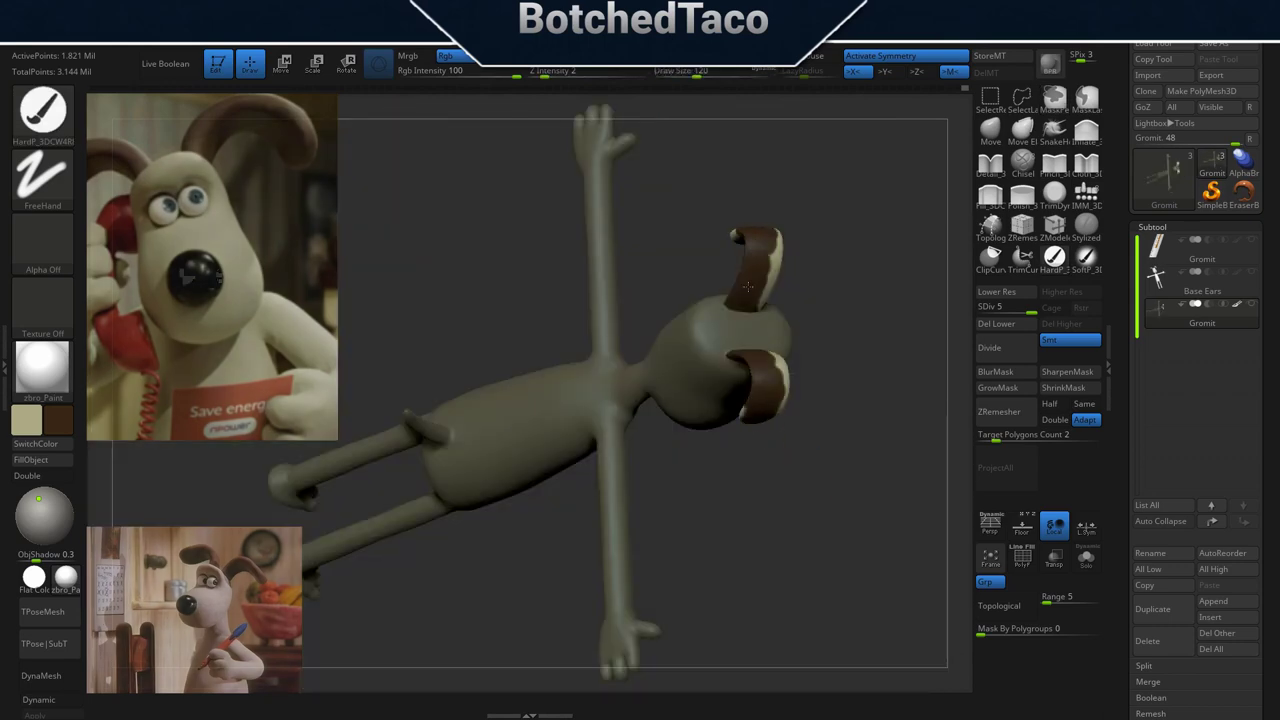
pyautogui.moveTo(737, 240)
pyautogui.mouseDown()
pyautogui.moveTo(770, 400)
pyautogui.moveTo(797, 444)
pyautogui.moveTo(870, 498)
pyautogui.mouseUp()
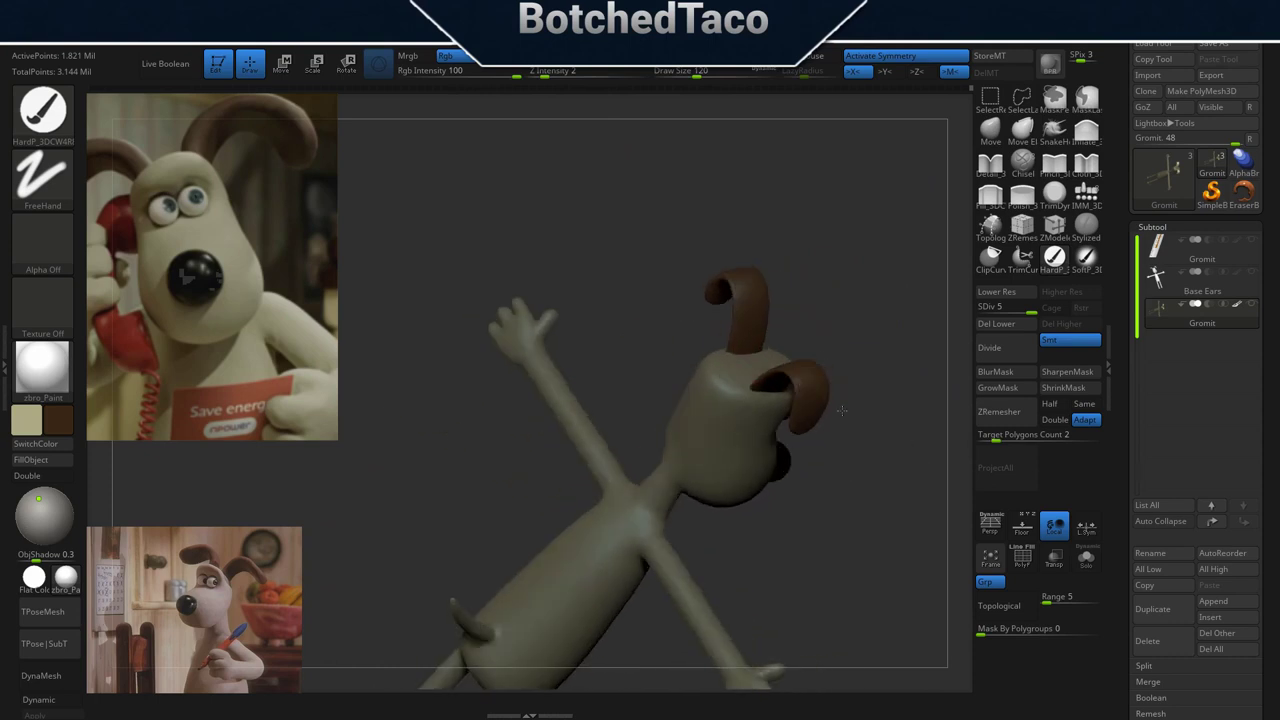
pyautogui.press('f')
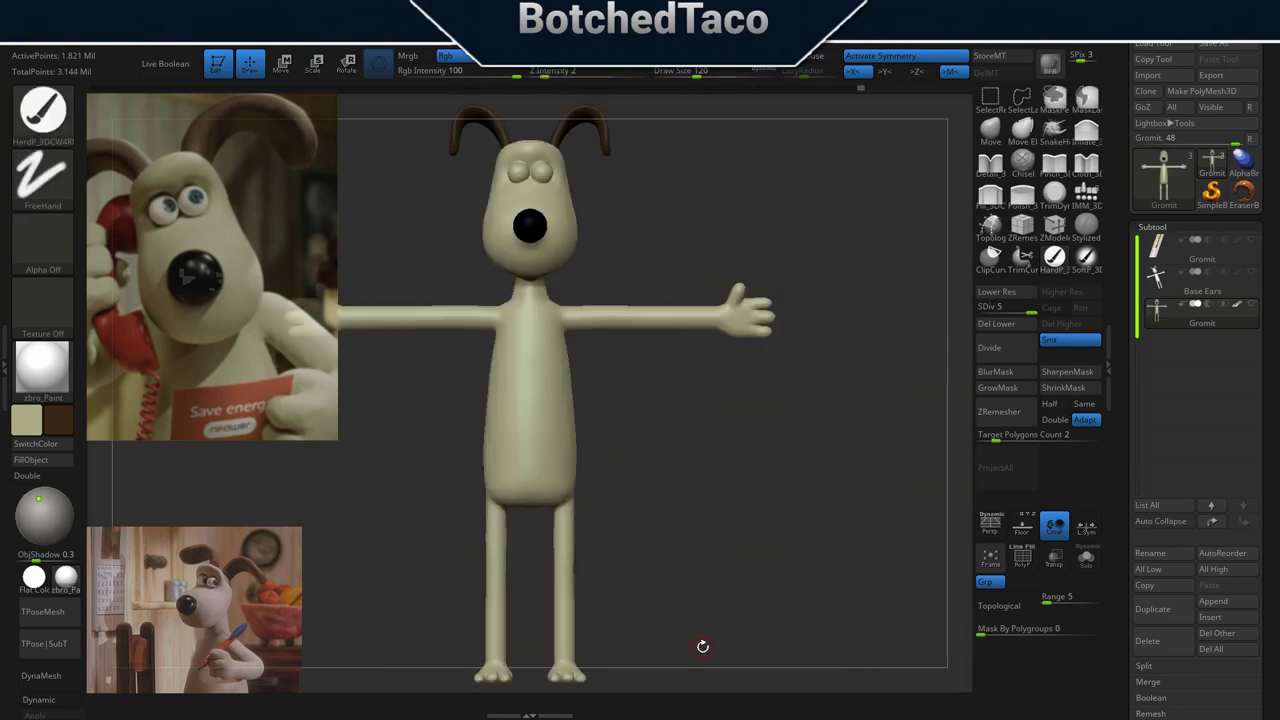
pyautogui.keyDown('alt'); pyautogui.moveTo(702, 646); pyautogui.dragTo(783, 455); pyautogui.keyUp('alt')
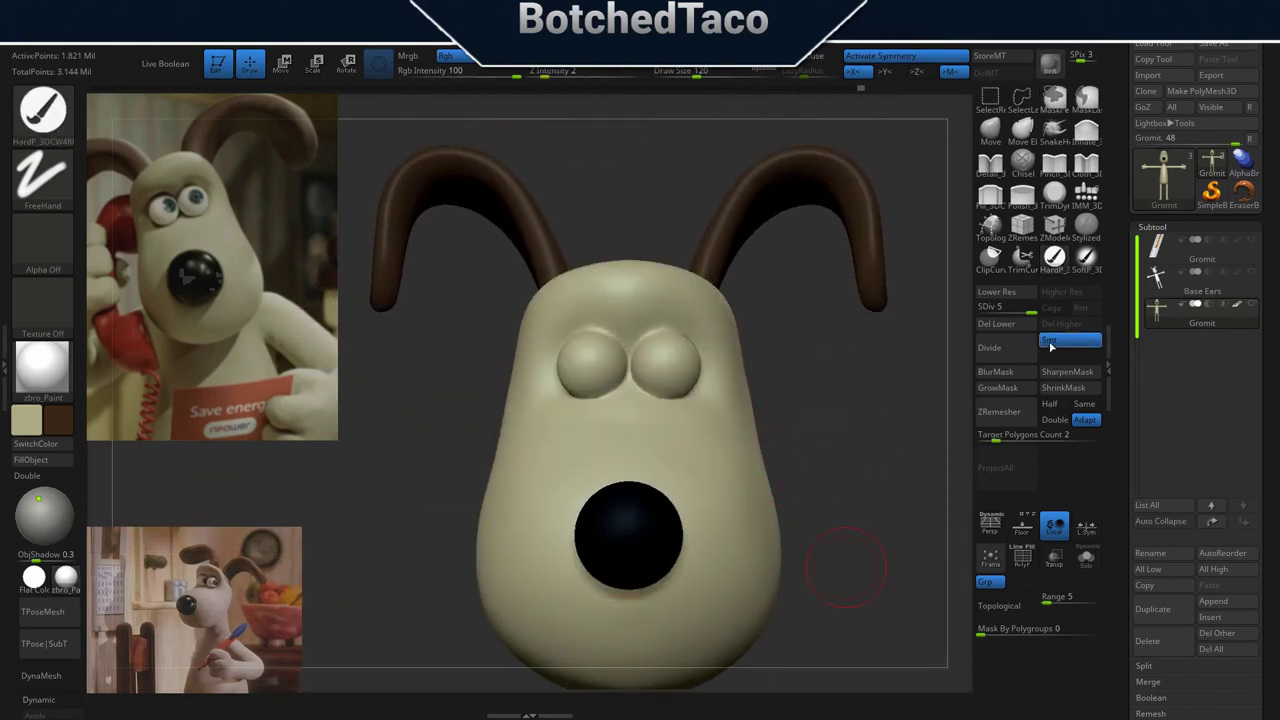
# - Choose white and paint both eye spheres, undoing one stray stroke
pyautogui.click(58, 425)
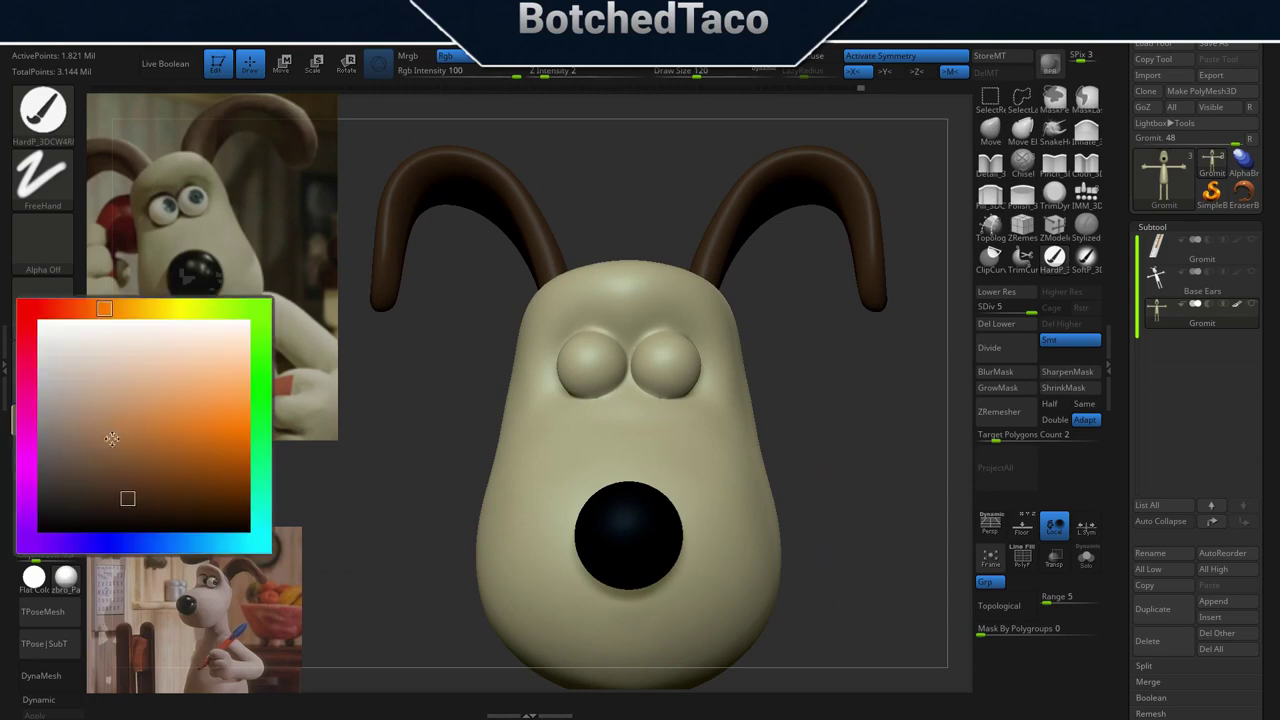
pyautogui.click(112, 439)
pyautogui.scroll(3, 727, 347)
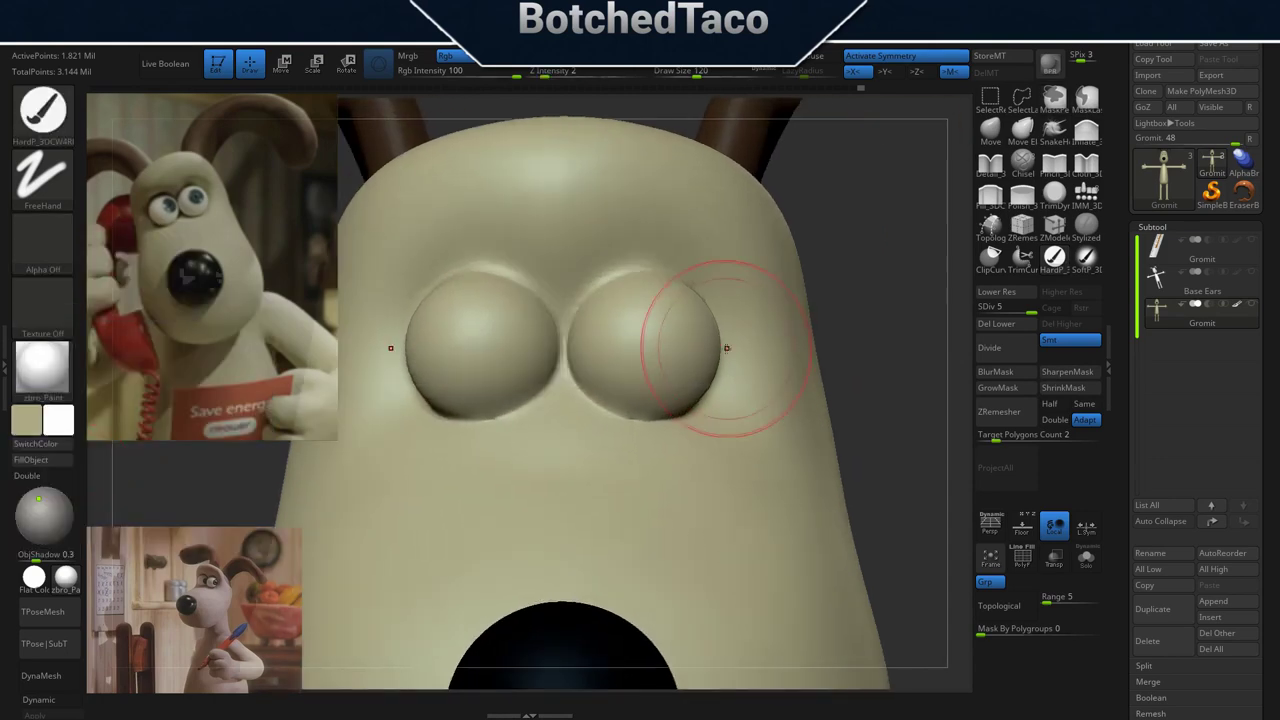
pyautogui.moveTo(640, 340); pyautogui.dragTo(660, 345)
pyautogui.moveTo(690, 300)
pyautogui.mouseDown()
pyautogui.moveTo(676, 352)
pyautogui.moveTo(630, 314)
pyautogui.mouseUp()
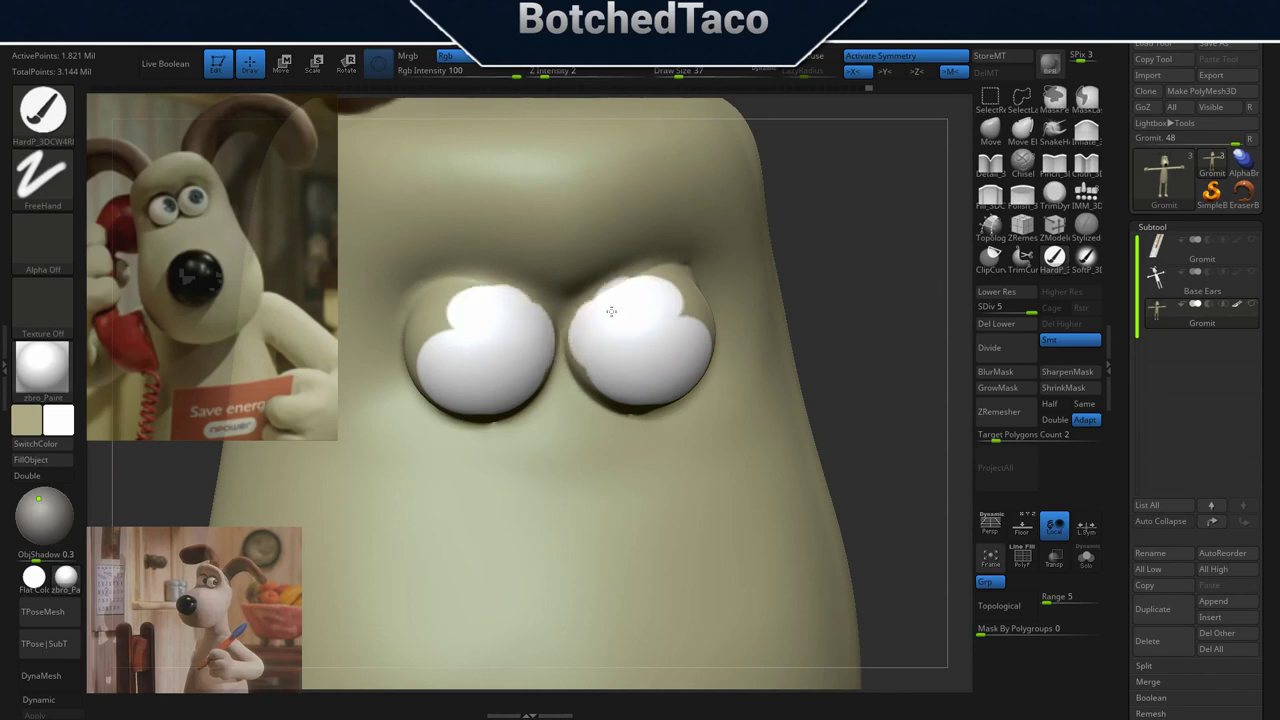
pyautogui.moveTo(611, 311); pyautogui.dragTo(660, 350)
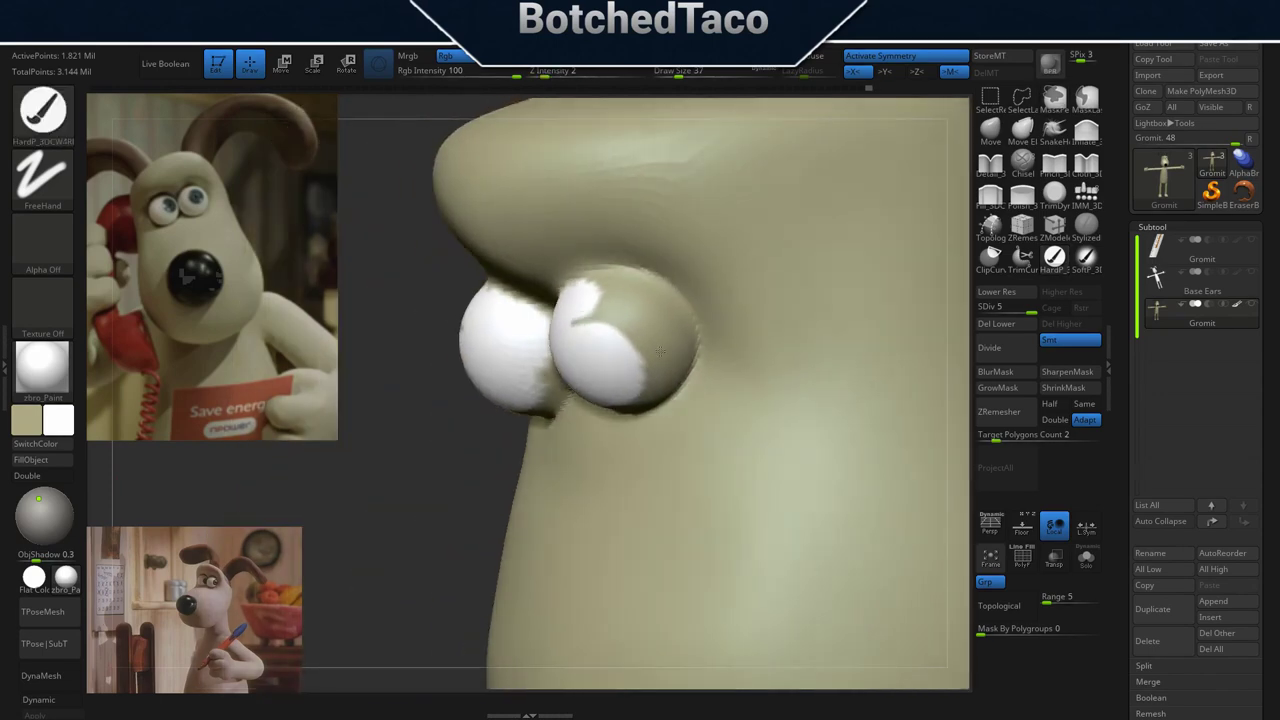
pyautogui.hotkey('ctrl', 'z')
pyautogui.moveTo(605, 302); pyautogui.dragTo(662, 326)
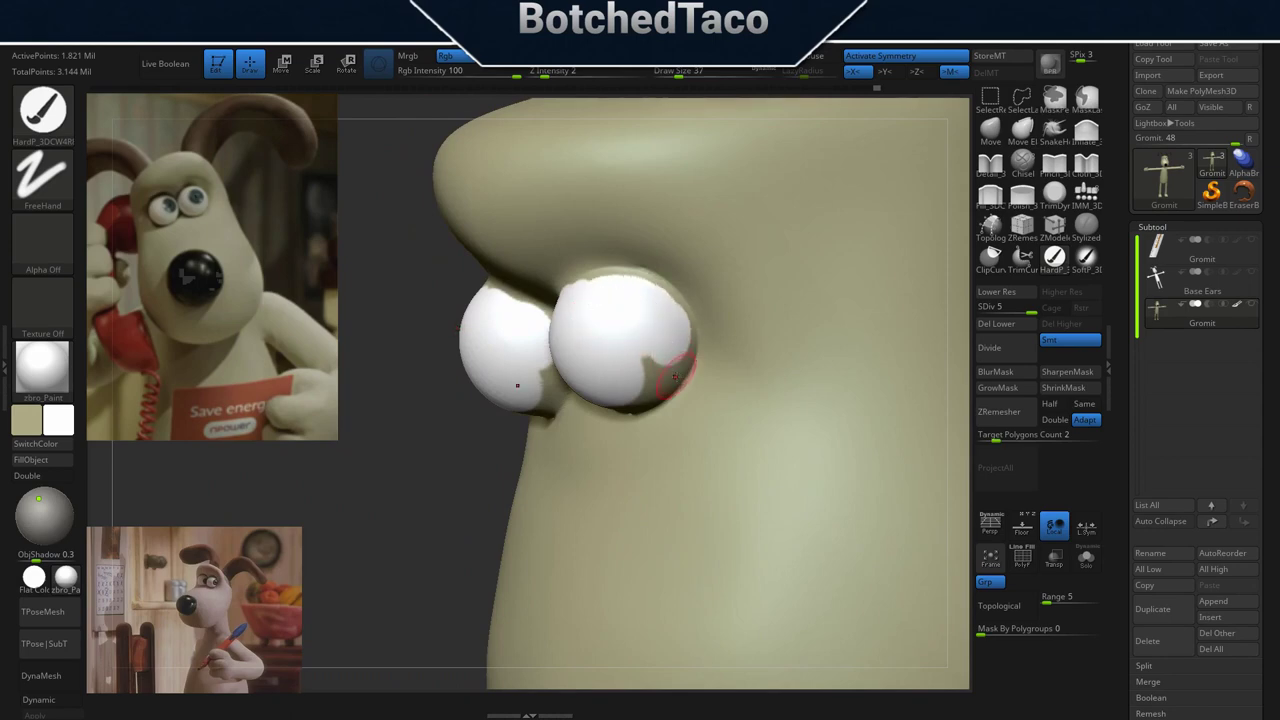
# - Touch up the white paint on the right eye from the side
pyautogui.moveTo(675, 377); pyautogui.dragTo(666, 343, button='right')
pyautogui.moveTo(666, 343)
pyautogui.mouseDown()
pyautogui.moveTo(657, 371)
pyautogui.moveTo(677, 337)
pyautogui.moveTo(662, 390)
pyautogui.mouseUp()
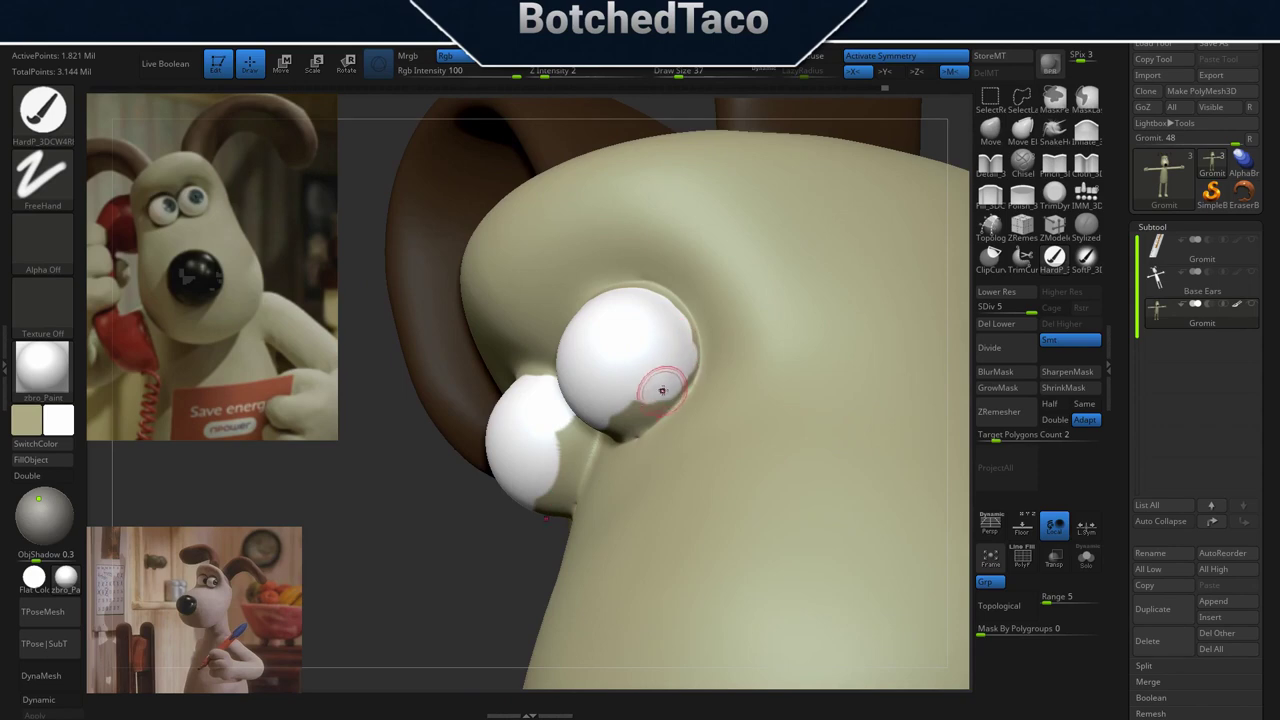
pyautogui.moveTo(662, 392); pyautogui.dragTo(623, 443, button='right')
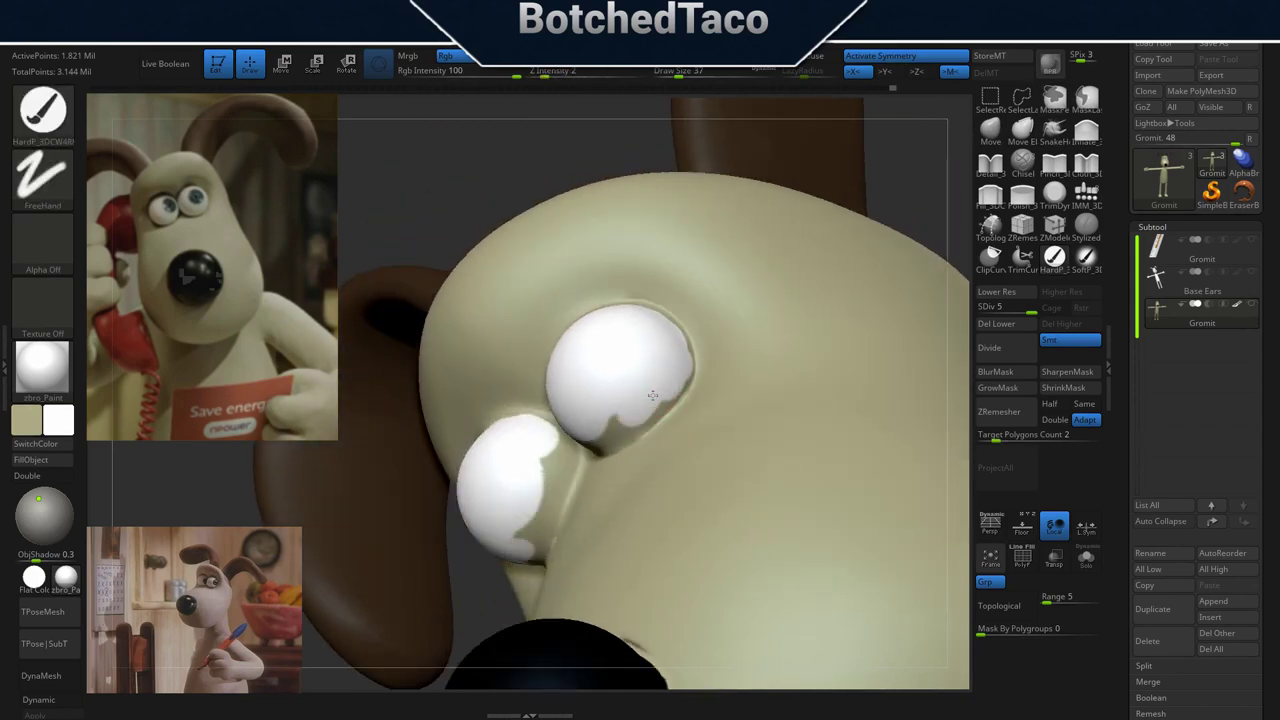
pyautogui.moveTo(652, 395); pyautogui.dragTo(663, 377)
pyautogui.moveTo(663, 377)
pyautogui.mouseDown(button='right')
pyautogui.moveTo(736, 401)
pyautogui.moveTo(777, 449)
pyautogui.moveTo(629, 214)
pyautogui.moveTo(717, 370)
pyautogui.mouseUp(button='right')
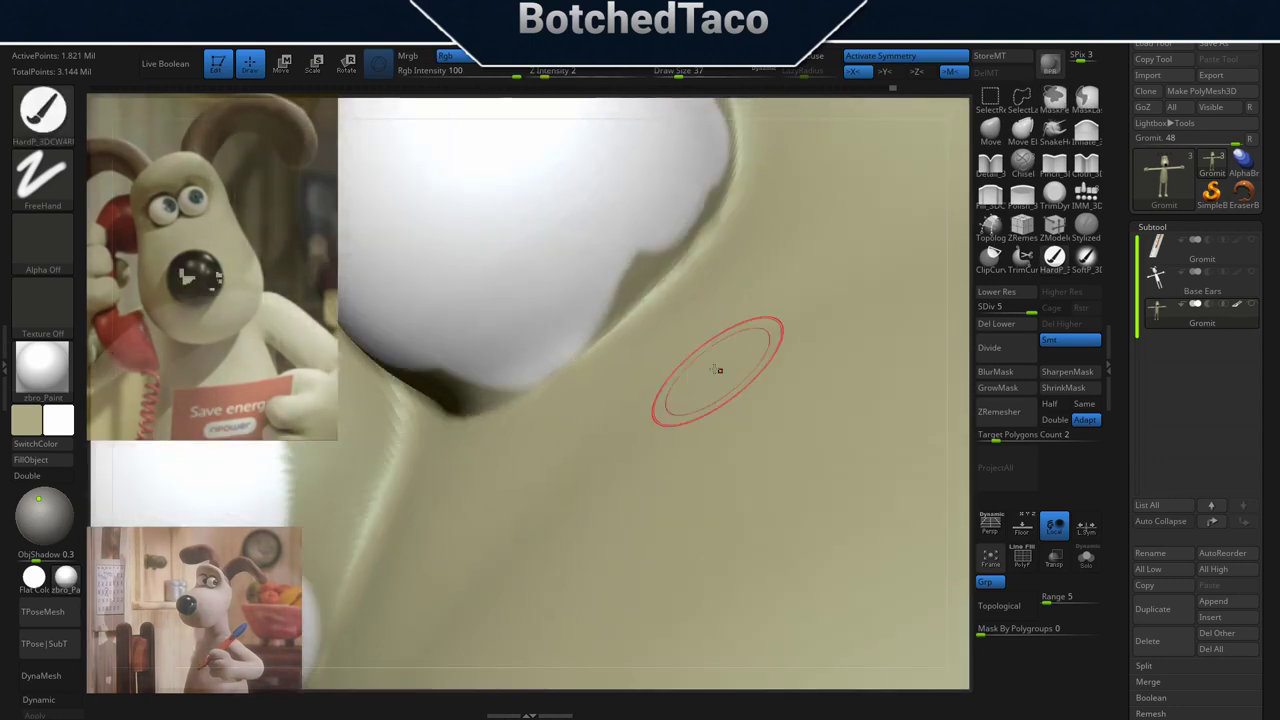
# - Shrink the brush, set intensity to 25, and paint along the eye's lower edge
pyautogui.press('[')
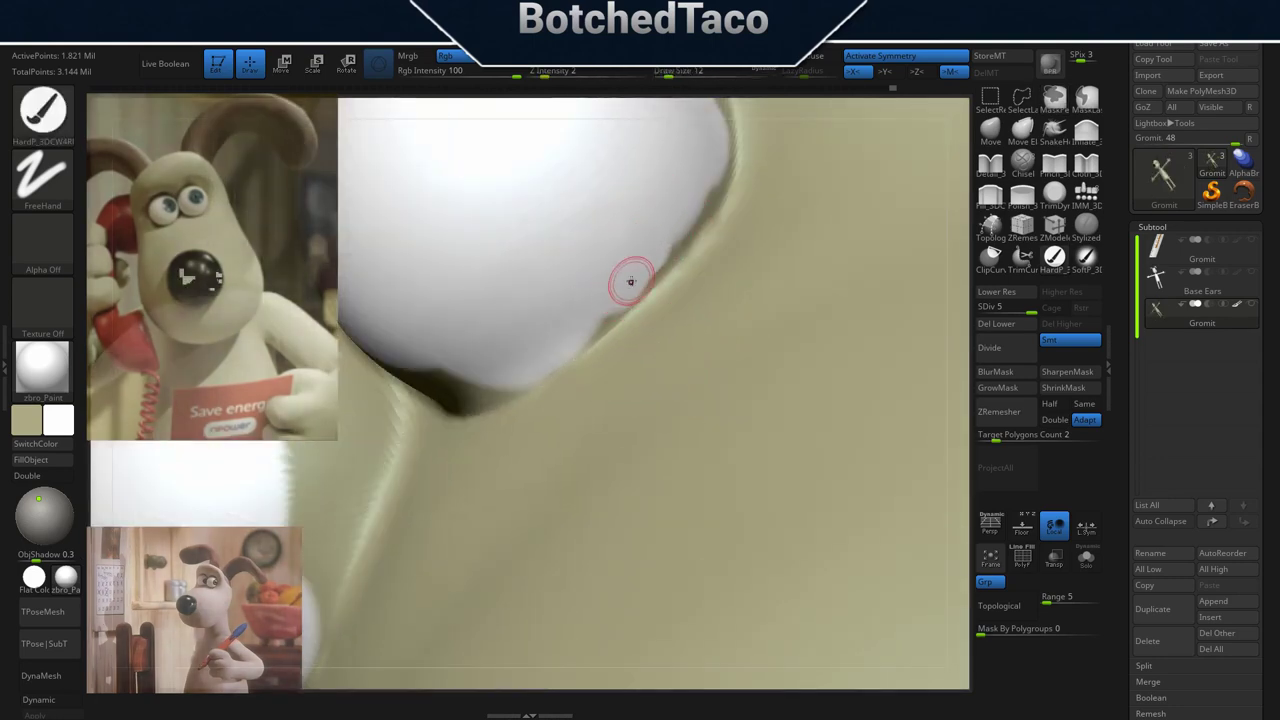
pyautogui.press('u')
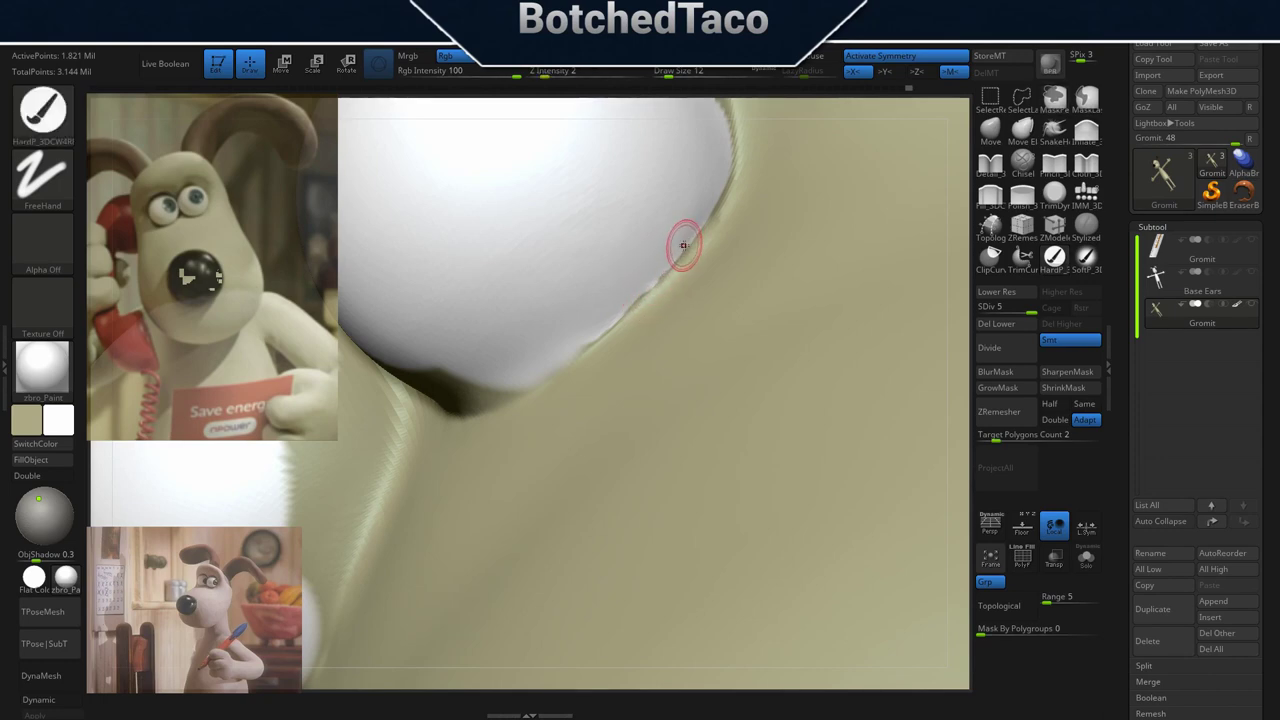
pyautogui.press('ctrl')
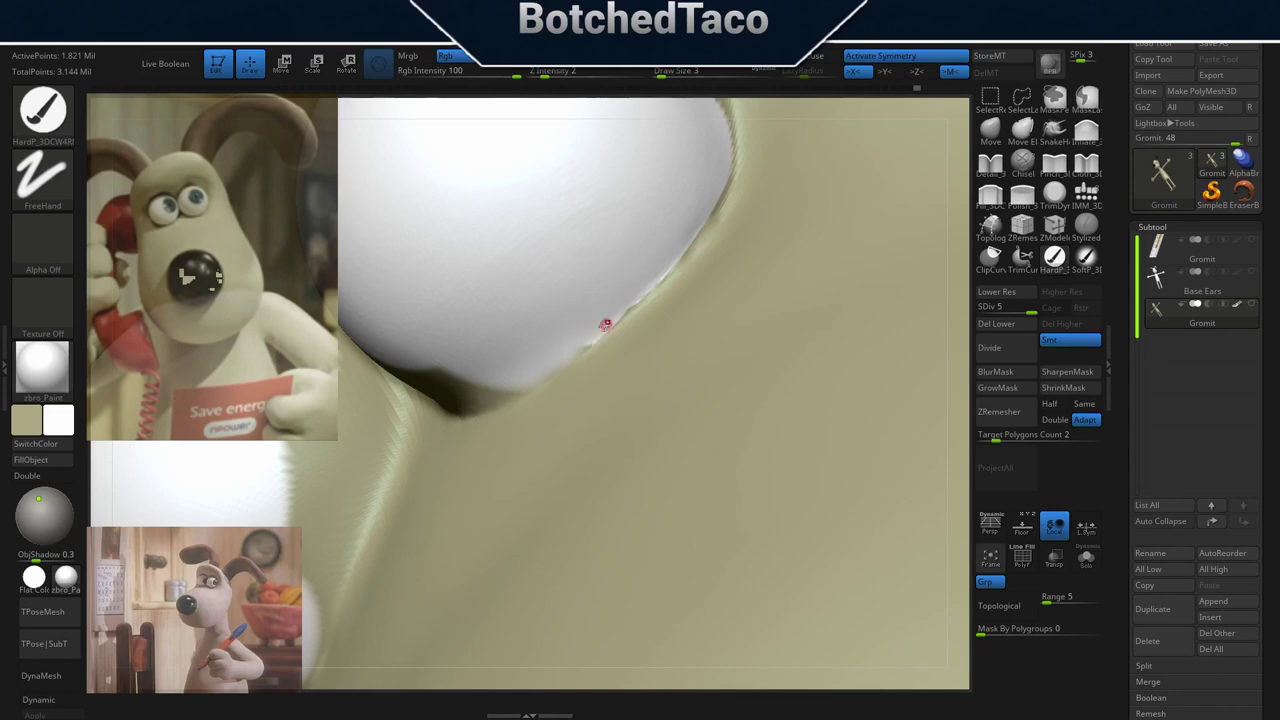
pyautogui.hotkey('ctrl', 'z')
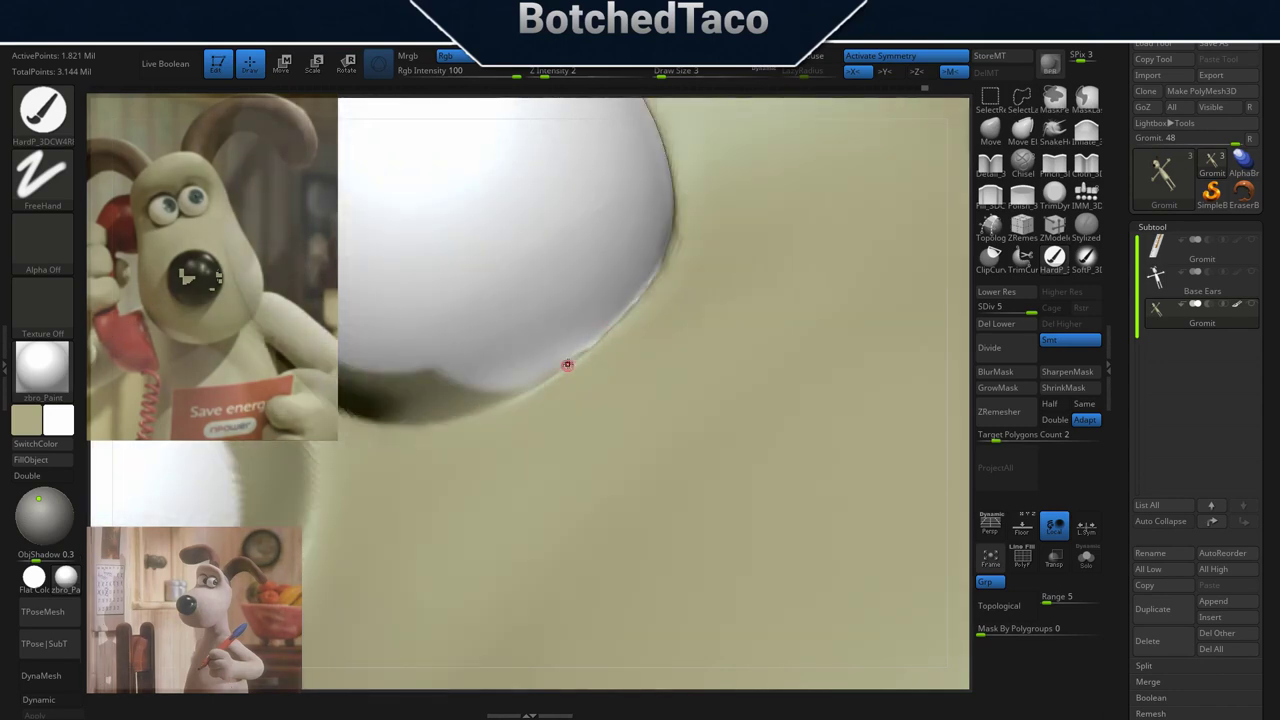
pyautogui.moveTo(567, 364)
pyautogui.mouseDown()
pyautogui.moveTo(563, 343)
pyautogui.moveTo(594, 349)
pyautogui.moveTo(500, 372)
pyautogui.moveTo(420, 350)
pyautogui.mouseUp()
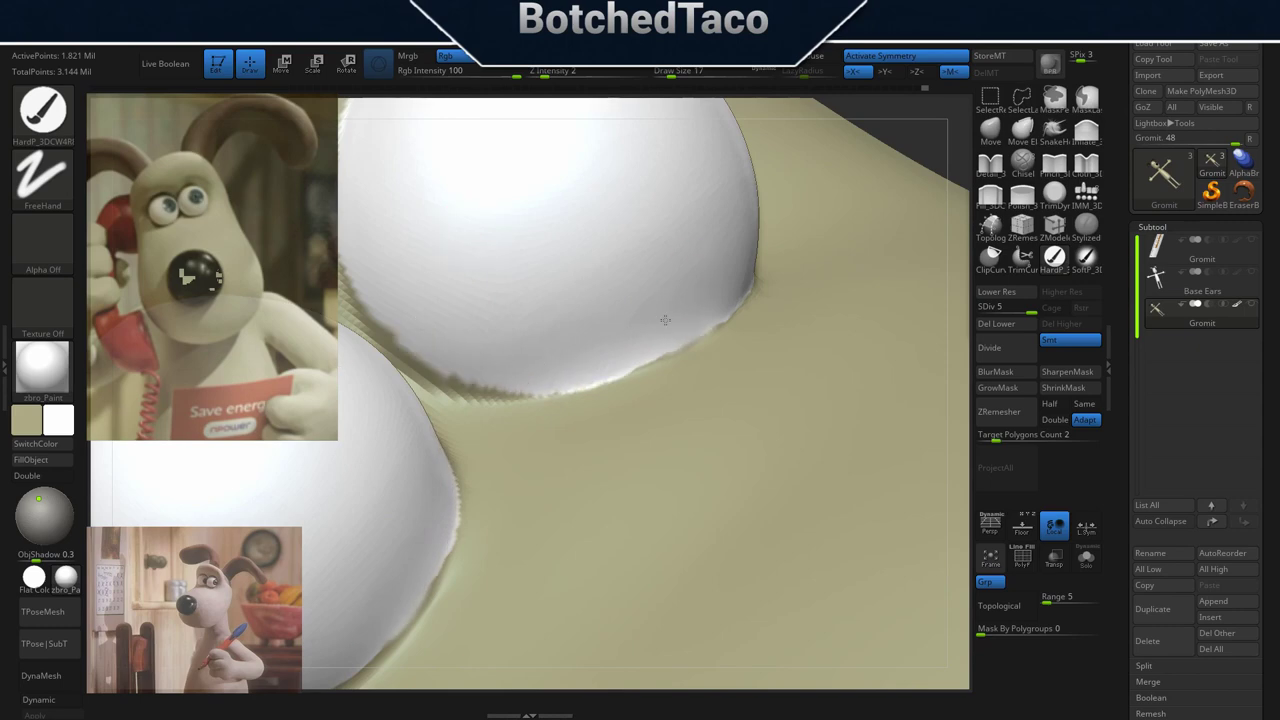
pyautogui.moveTo(704, 297)
pyautogui.keyDown('shift'); pyautogui.mouseDown()
pyautogui.moveTo(714, 343)
pyautogui.moveTo(608, 391)
pyautogui.mouseUp(); pyautogui.keyUp('shift')
# - Switch back to cream and smooth the jagged upper edge of the eye
pyautogui.press('v')
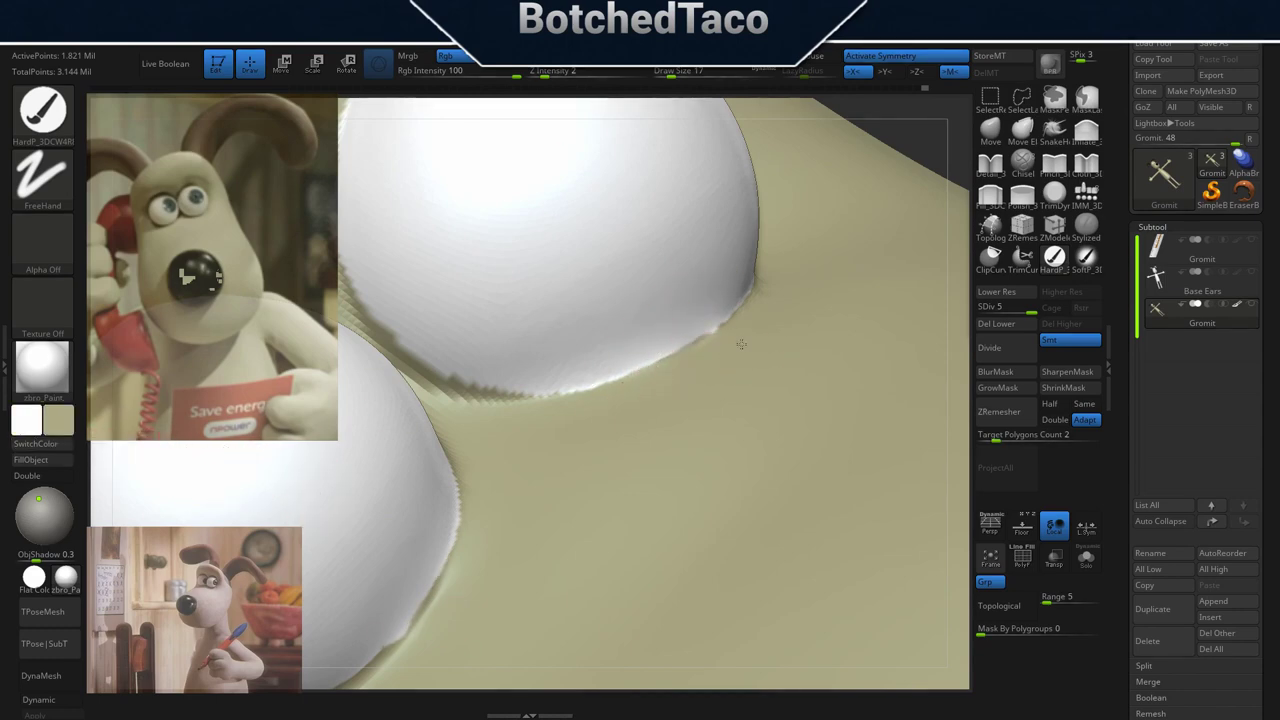
pyautogui.press('v')
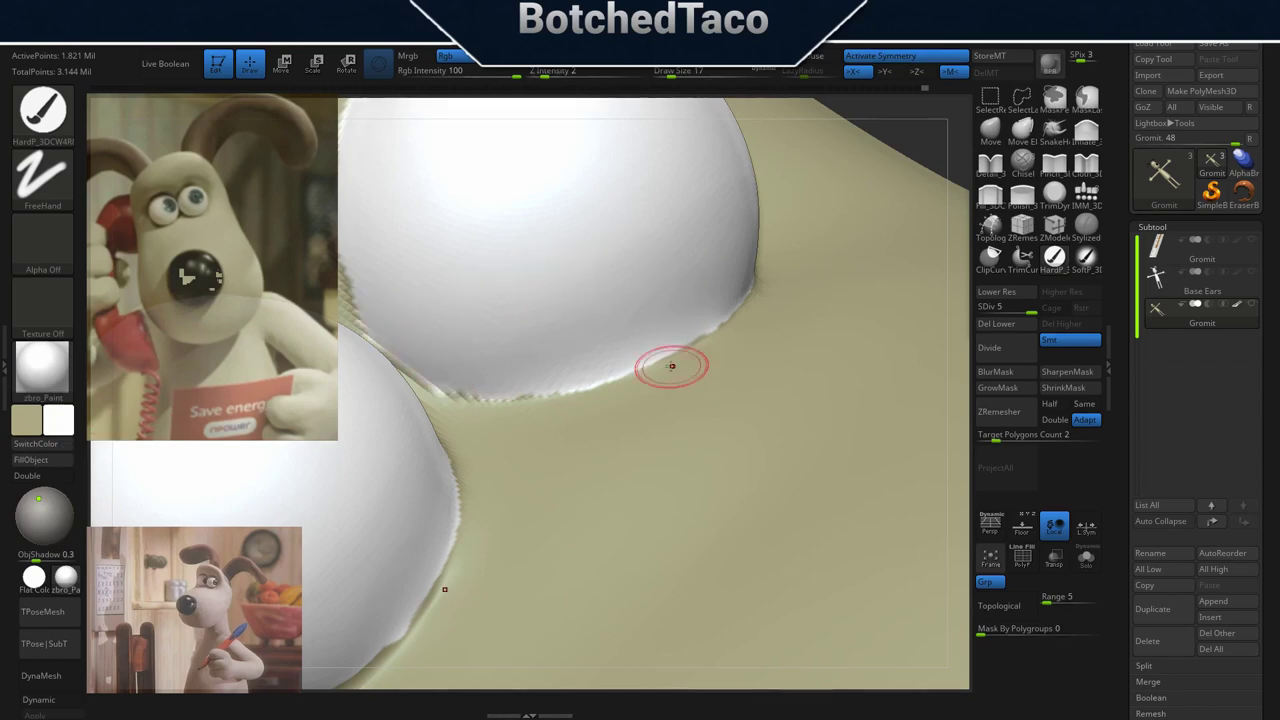
pyautogui.moveTo(666, 366); pyautogui.dragTo(584, 178, button='right')
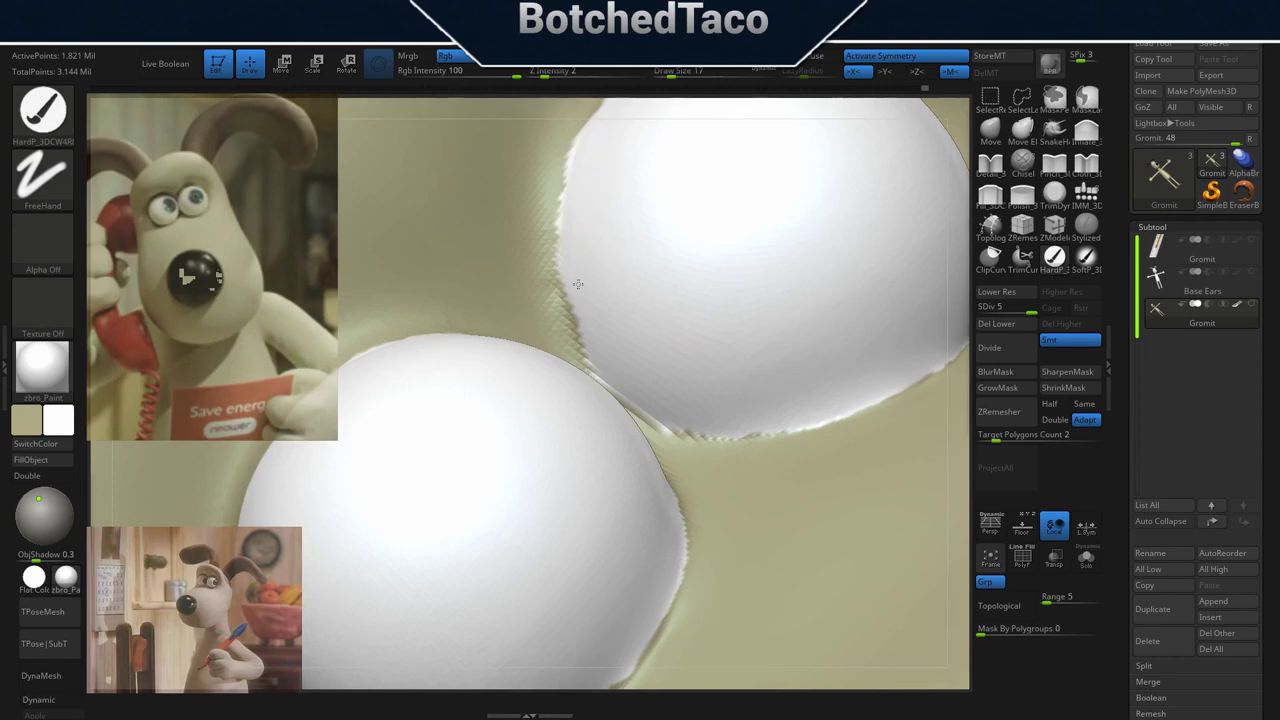
pyautogui.moveTo(590, 322); pyautogui.dragTo(584, 289, button='right')
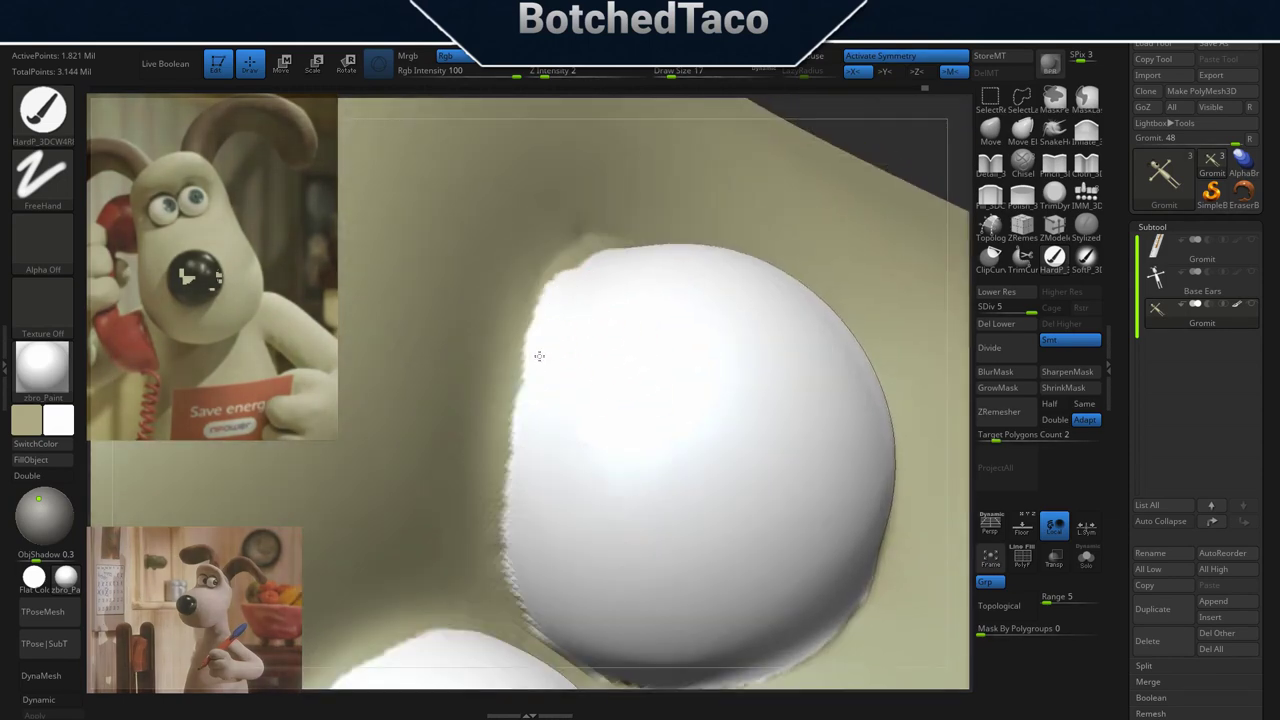
pyautogui.moveTo(539, 356)
pyautogui.mouseDown()
pyautogui.moveTo(586, 286)
pyautogui.moveTo(549, 334)
pyautogui.moveTo(543, 306)
pyautogui.moveTo(548, 323)
pyautogui.mouseUp()
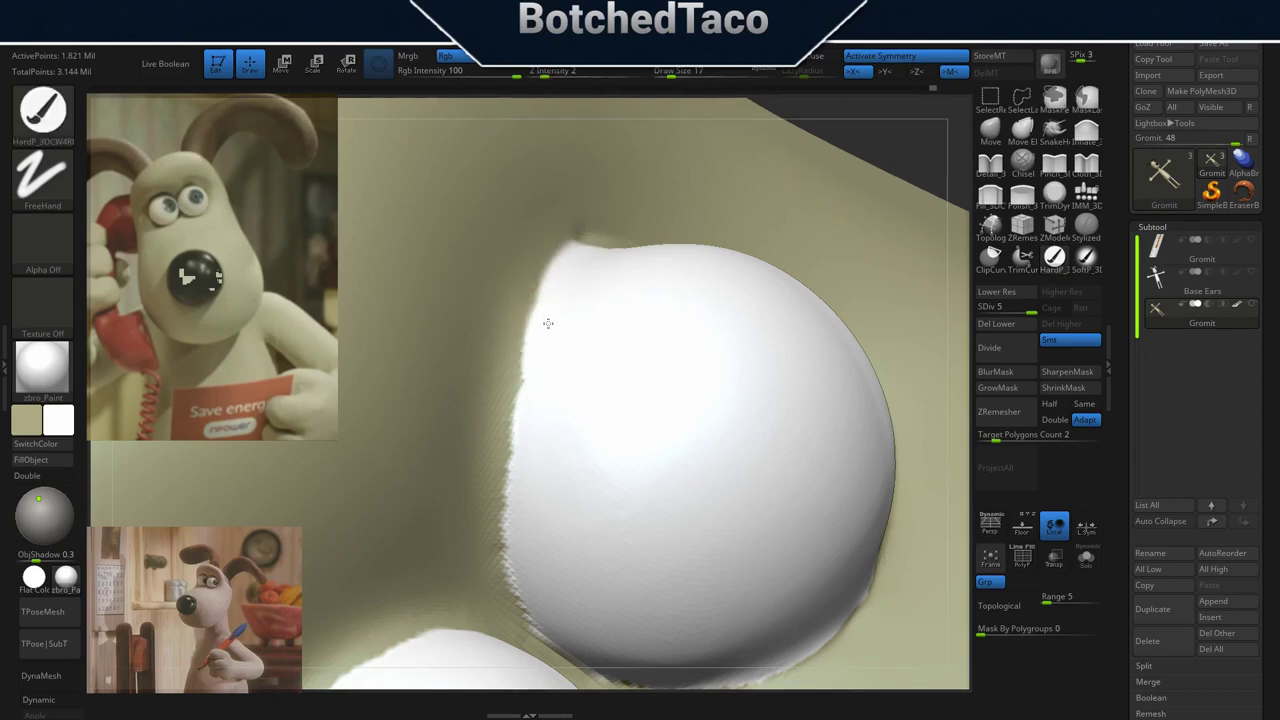
# - Fill the notch and smooth the eye's top rim, then return to white paint
pyautogui.moveTo(540, 426)
pyautogui.mouseDown(button='right')
pyautogui.moveTo(744, 312)
pyautogui.moveTo(623, 443)
pyautogui.moveTo(656, 298)
pyautogui.mouseUp(button='right')
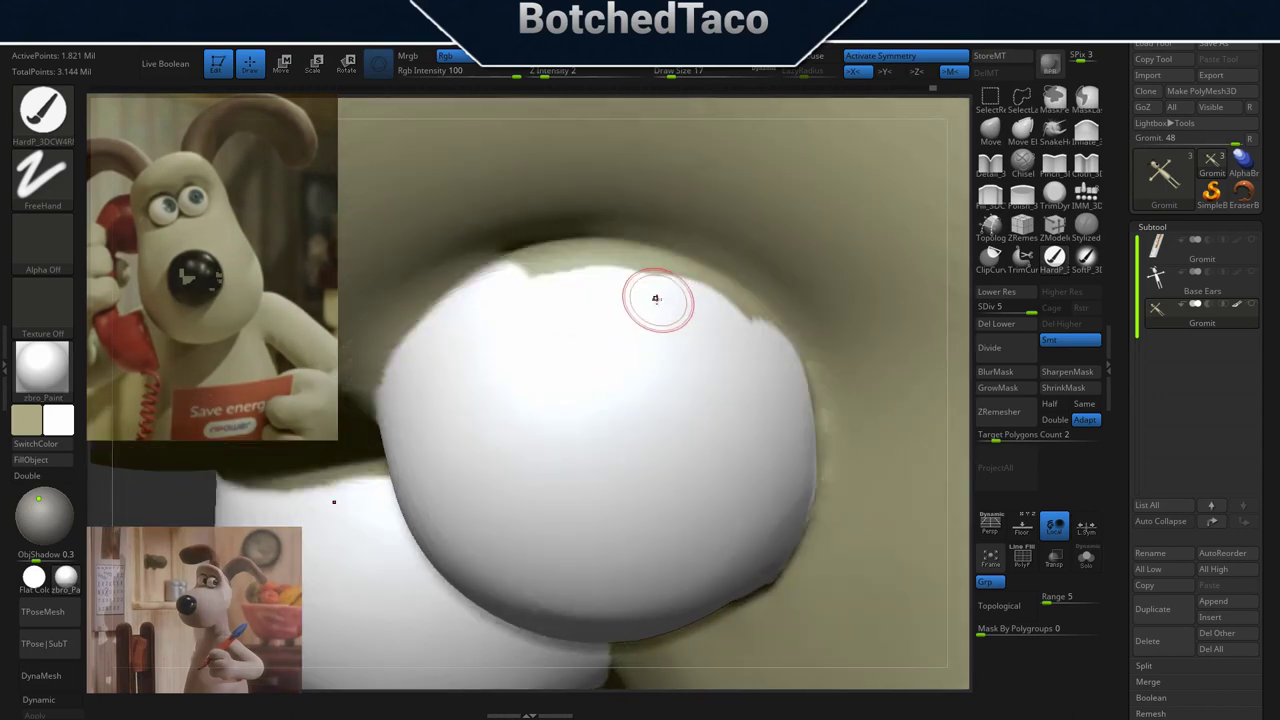
pyautogui.moveTo(563, 277)
pyautogui.mouseDown()
pyautogui.moveTo(586, 266)
pyautogui.moveTo(680, 302)
pyautogui.mouseUp()
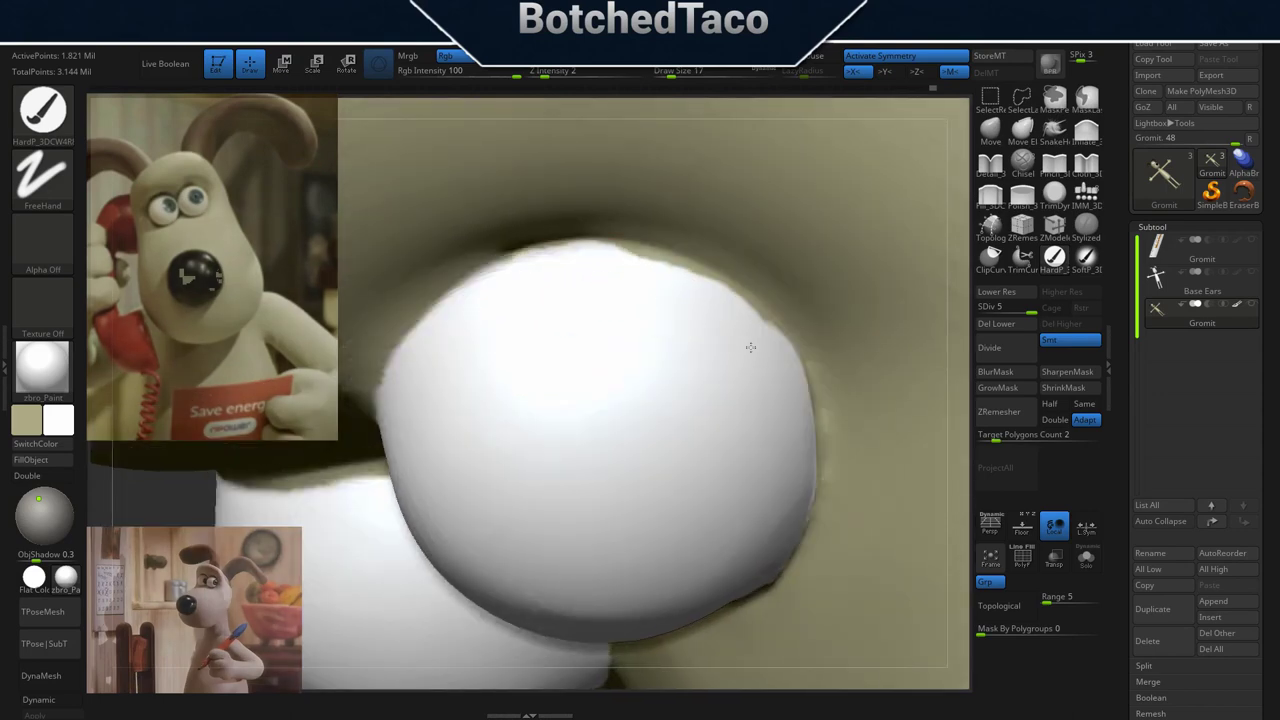
pyautogui.moveTo(750, 347)
pyautogui.mouseDown()
pyautogui.moveTo(623, 266)
pyautogui.moveTo(703, 289)
pyautogui.moveTo(680, 274)
pyautogui.moveTo(569, 269)
pyautogui.moveTo(620, 259)
pyautogui.mouseUp()
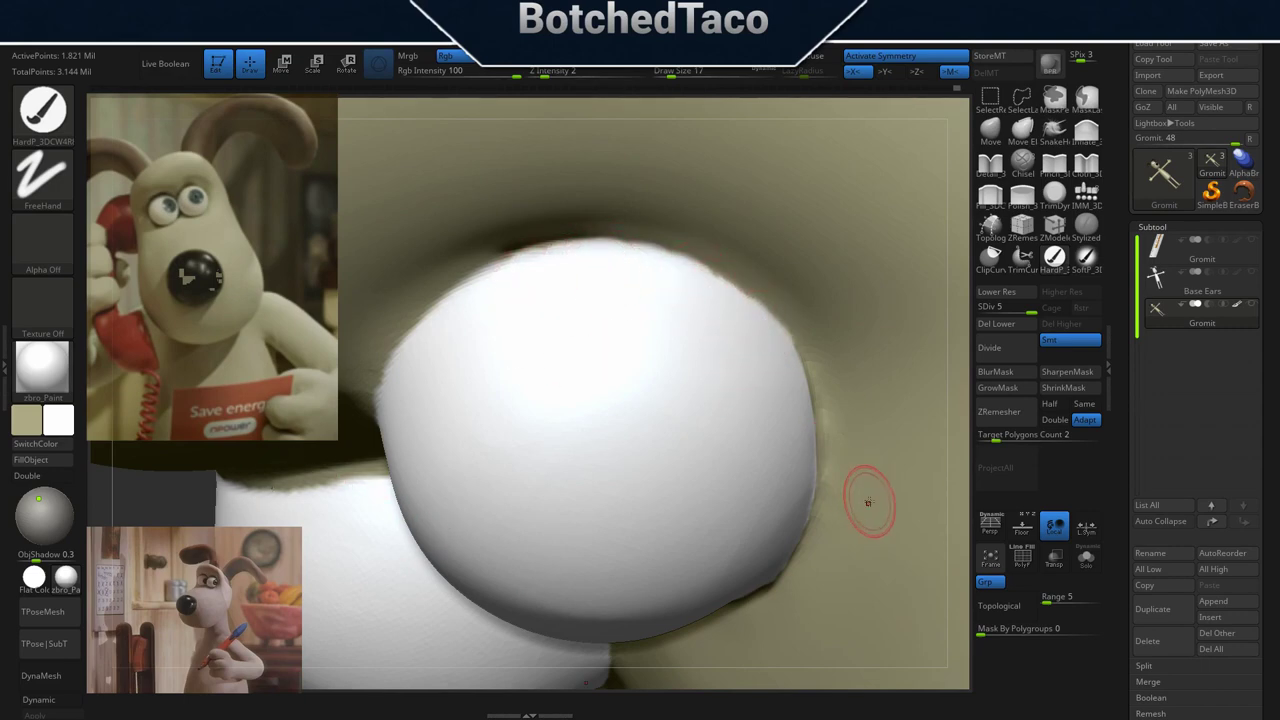
pyautogui.moveTo(868, 502)
pyautogui.mouseDown()
pyautogui.moveTo(829, 506)
pyautogui.moveTo(786, 374)
pyautogui.mouseUp()
pyautogui.press('ctrl')
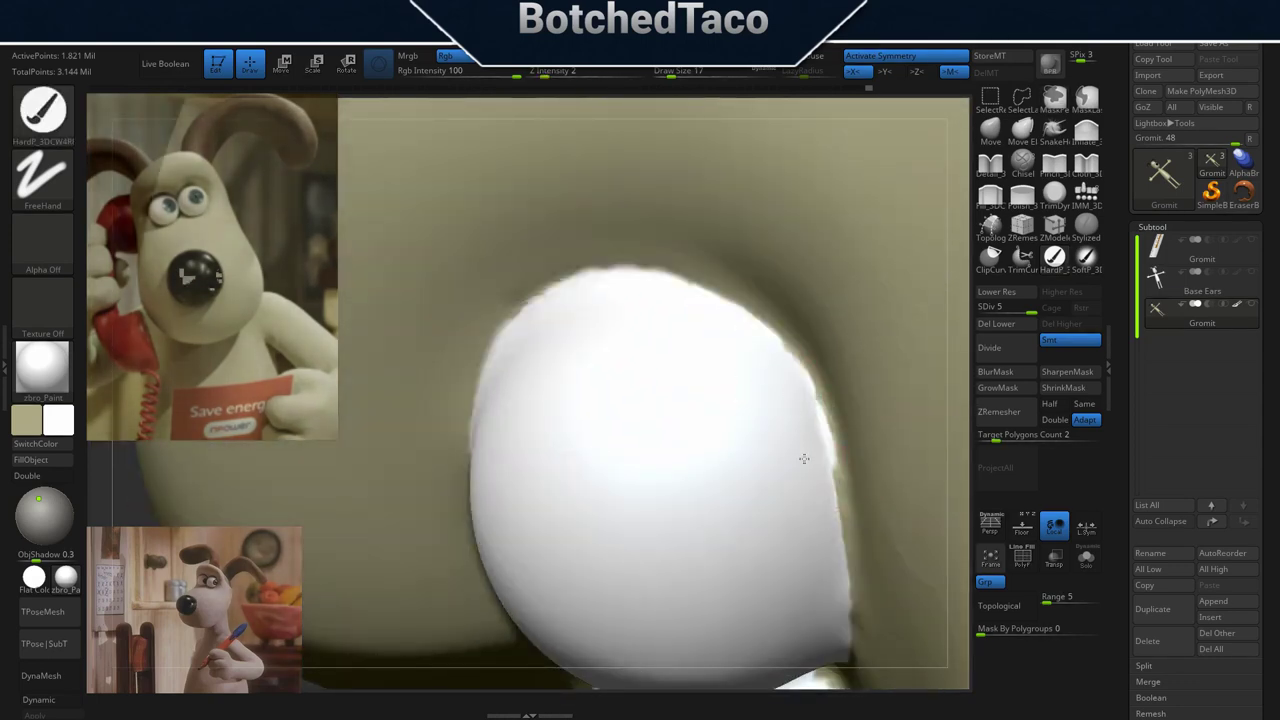
pyautogui.moveTo(875, 500)
pyautogui.mouseDown()
pyautogui.moveTo(846, 549)
pyautogui.moveTo(792, 231)
pyautogui.mouseUp()
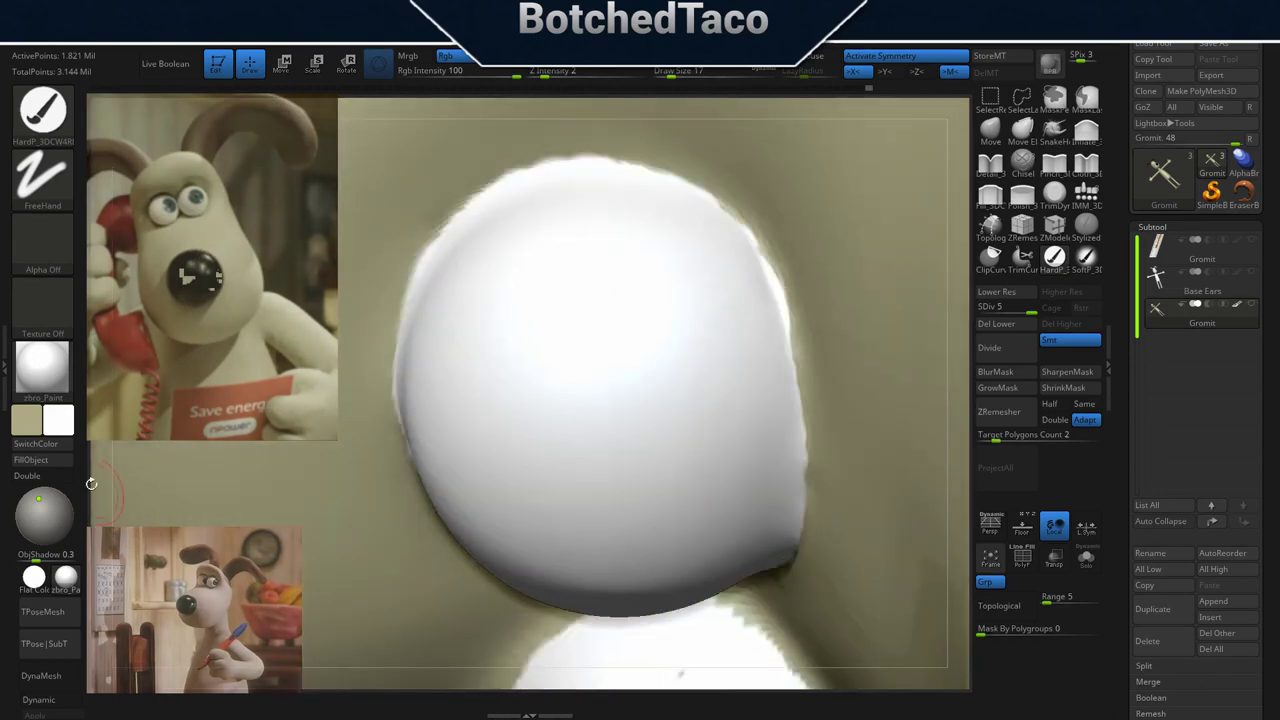
pyautogui.press('v')
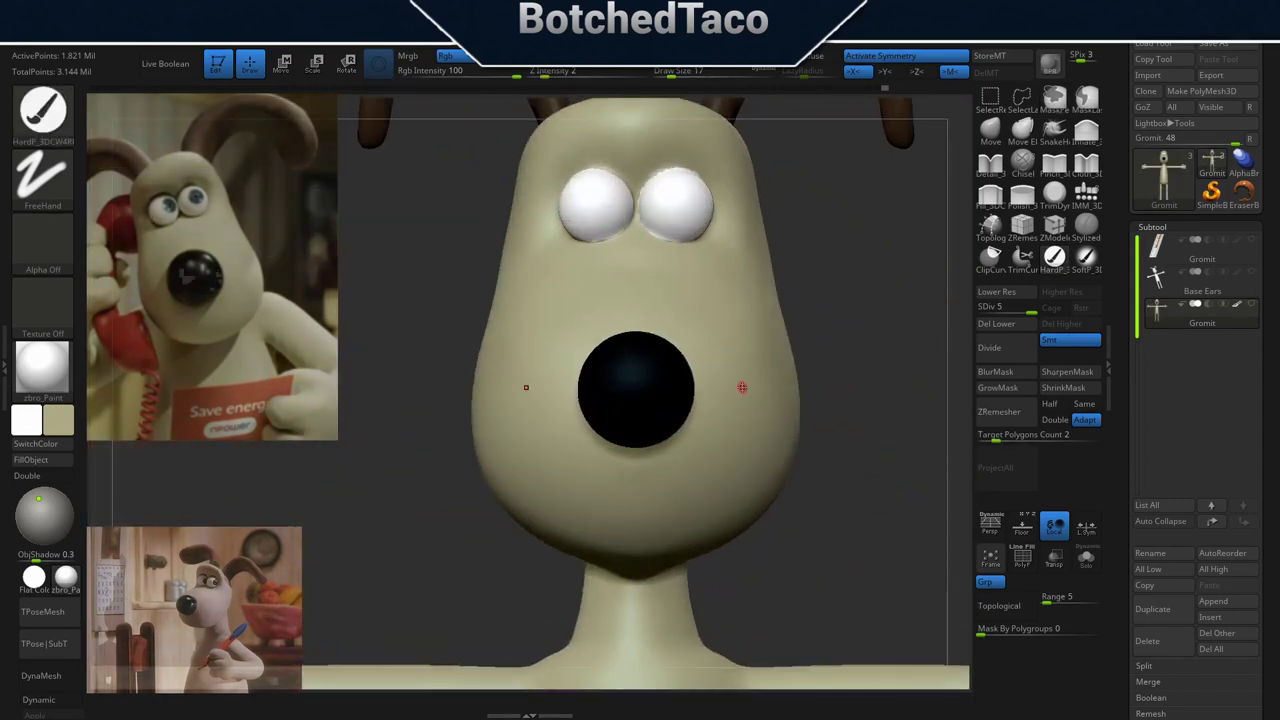
# - Paint cream along the eye edge, masking and then clearing a strip beside the eye
pyautogui.moveTo(742, 387); pyautogui.dragTo(744, 314, button='right')
pyautogui.moveTo(646, 248)
pyautogui.keyDown('alt'); pyautogui.mouseDown(button='right')
pyautogui.moveTo(700, 250)
pyautogui.moveTo(780, 226)
pyautogui.mouseUp(button='right'); pyautogui.keyUp('alt')
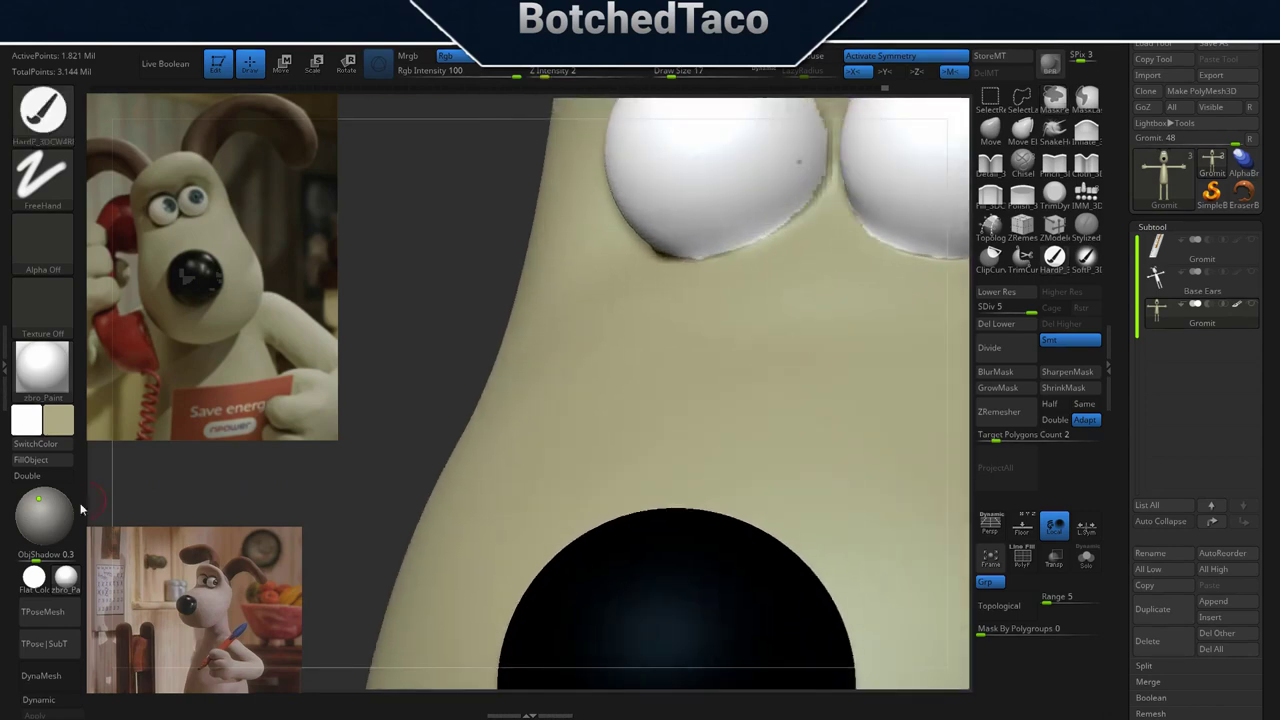
pyautogui.press('v')
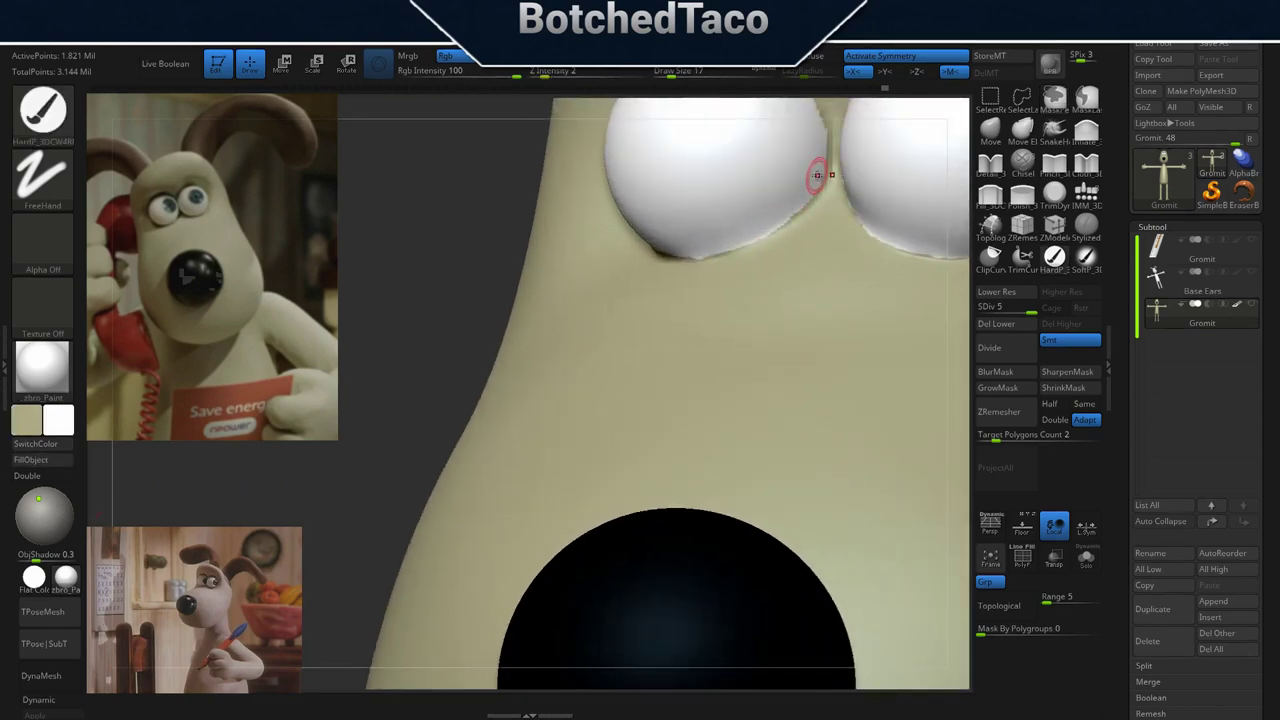
pyautogui.moveTo(770, 226); pyautogui.dragTo(640, 253, button='right')
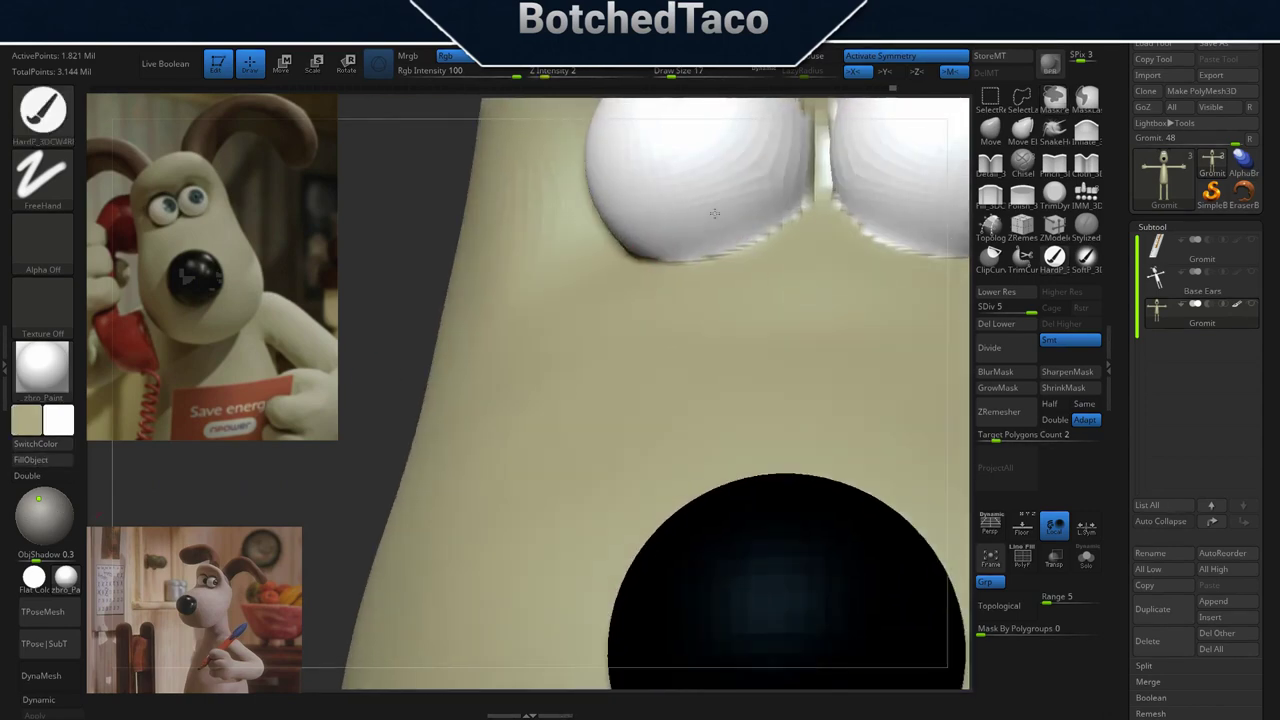
pyautogui.press('ctrl')
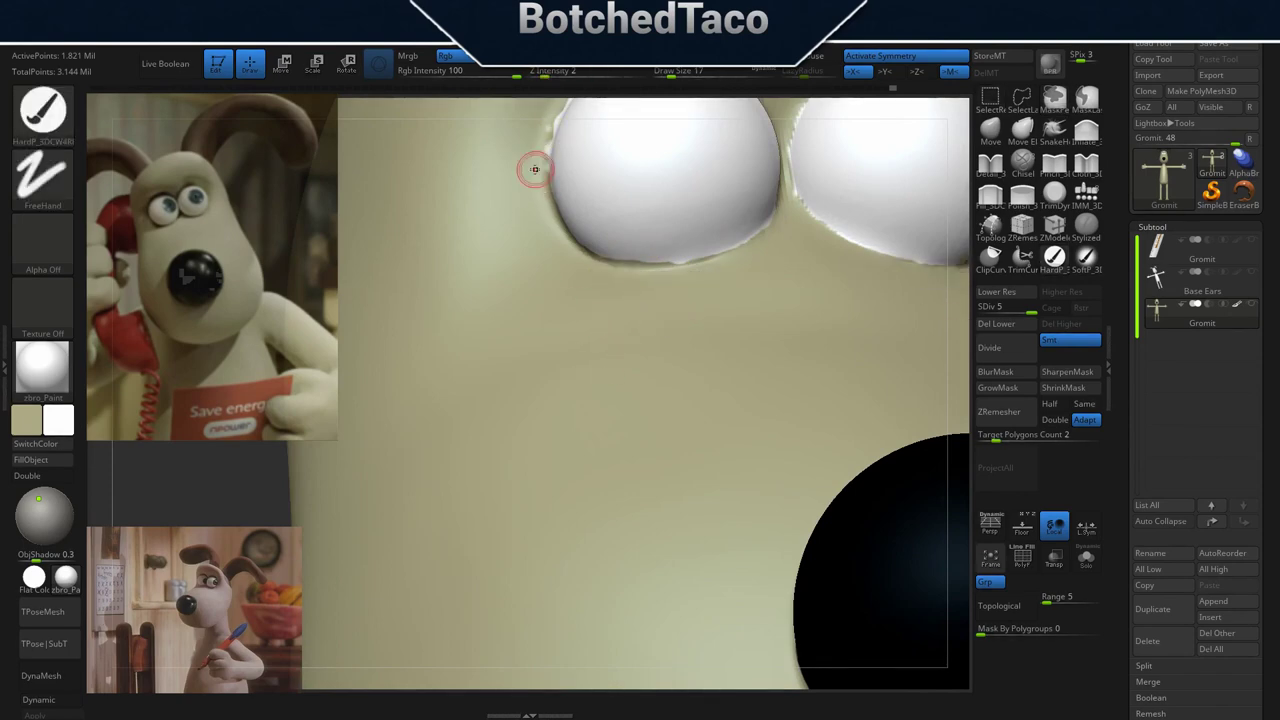
pyautogui.moveTo(528, 145); pyautogui.dragTo(565, 290)
pyautogui.moveTo(577, 318); pyautogui.dragTo(533, 177, button='right')
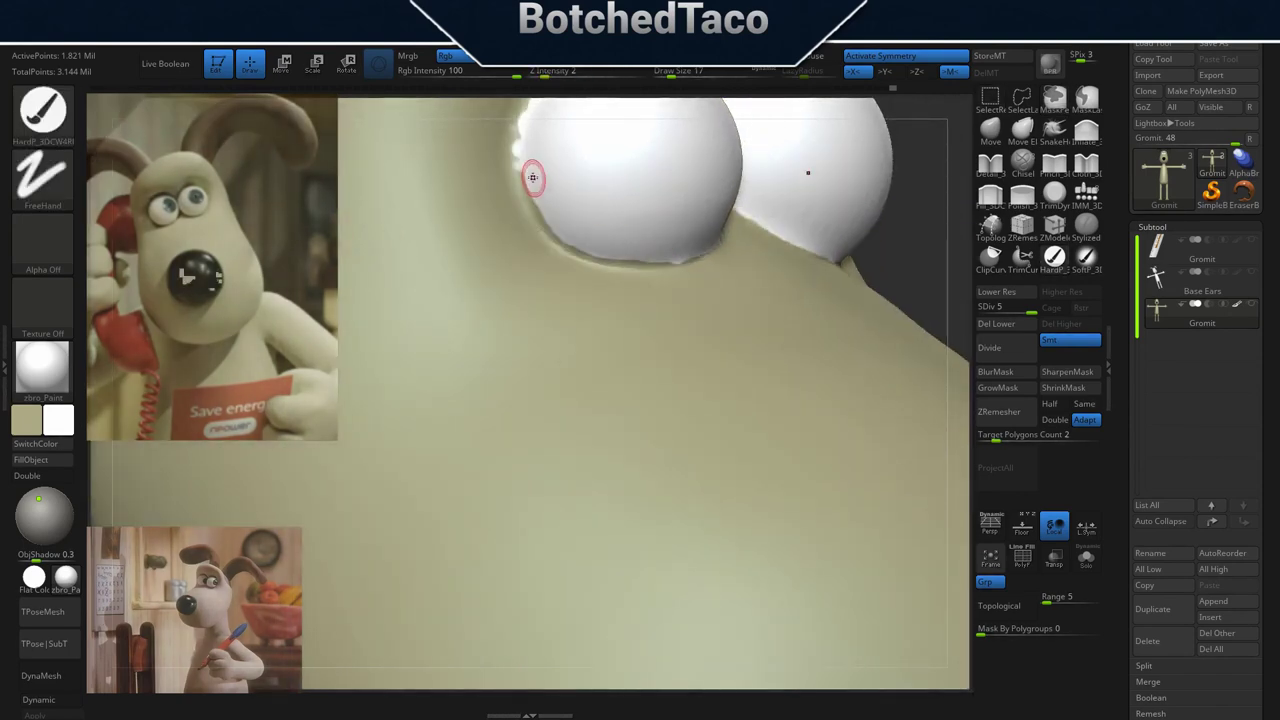
pyautogui.press('space')
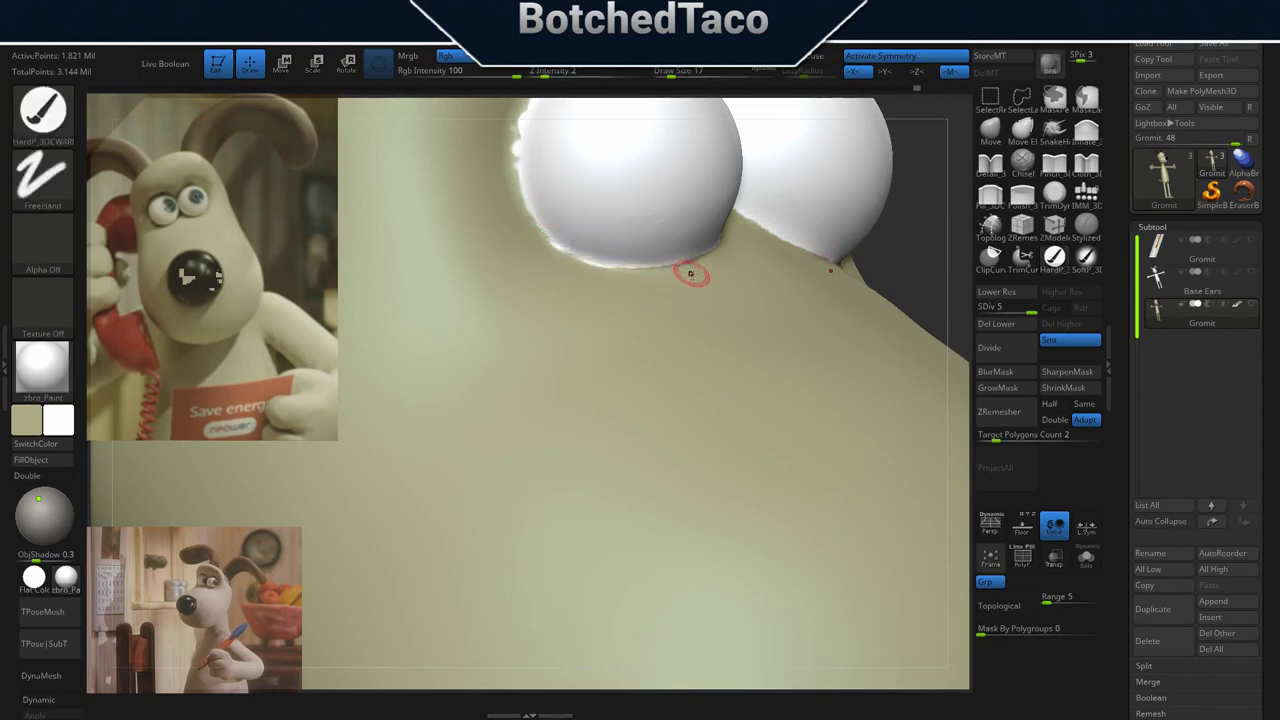
# - Smooth the crease between the two eye spheres, then frame the whole model
pyautogui.press('shift')
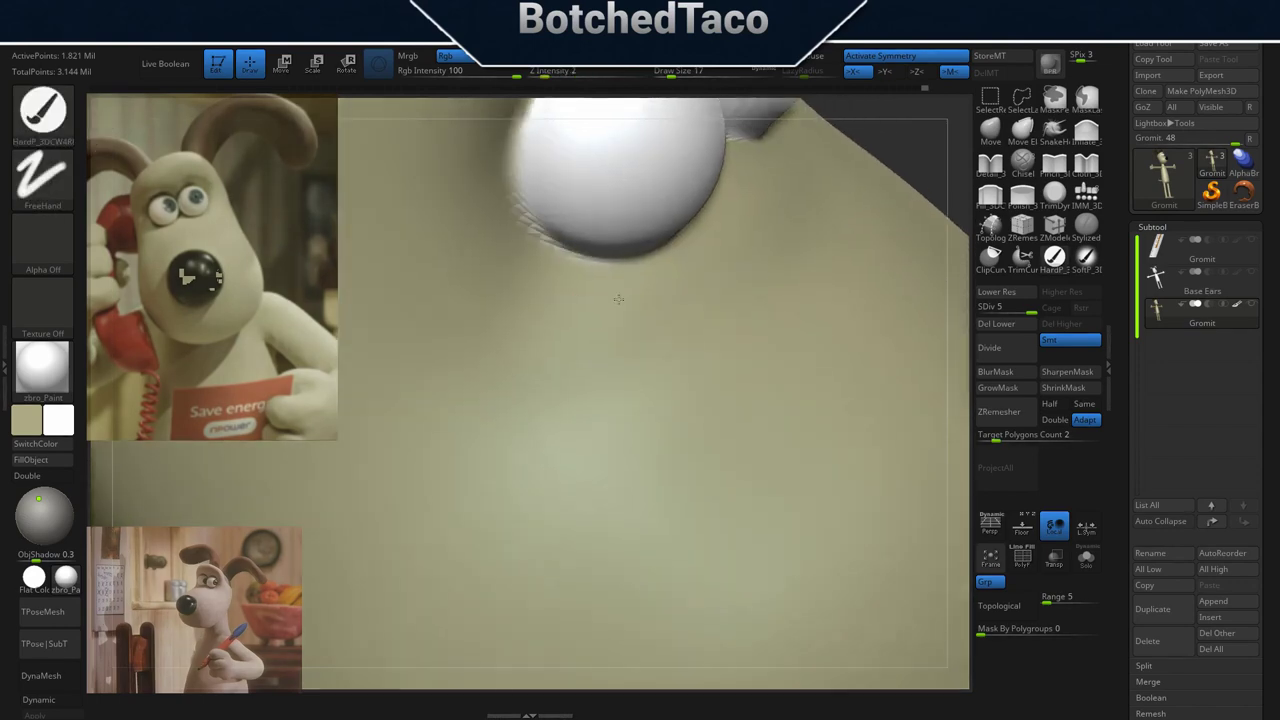
pyautogui.moveTo(580, 197)
pyautogui.mouseDown(button='right')
pyautogui.moveTo(529, 246)
pyautogui.moveTo(626, 371)
pyautogui.moveTo(685, 226)
pyautogui.moveTo(560, 326)
pyautogui.moveTo(697, 407)
pyautogui.moveTo(606, 503)
pyautogui.mouseUp(button='right')
pyautogui.press('shift')
pyautogui.press('v')
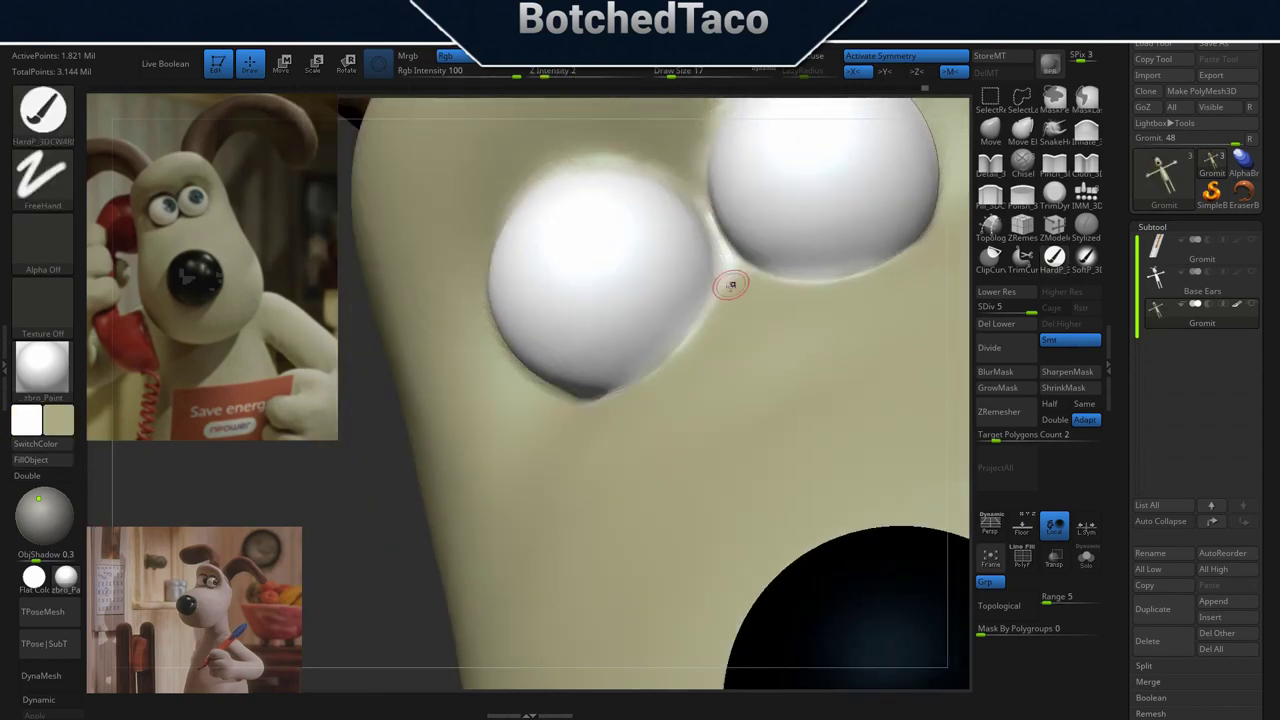
pyautogui.moveTo(726, 277)
pyautogui.keyDown('ctrl'); pyautogui.mouseDown(button='right')
pyautogui.moveTo(837, 330)
pyautogui.moveTo(686, 286)
pyautogui.mouseUp(button='right'); pyautogui.keyUp('ctrl')
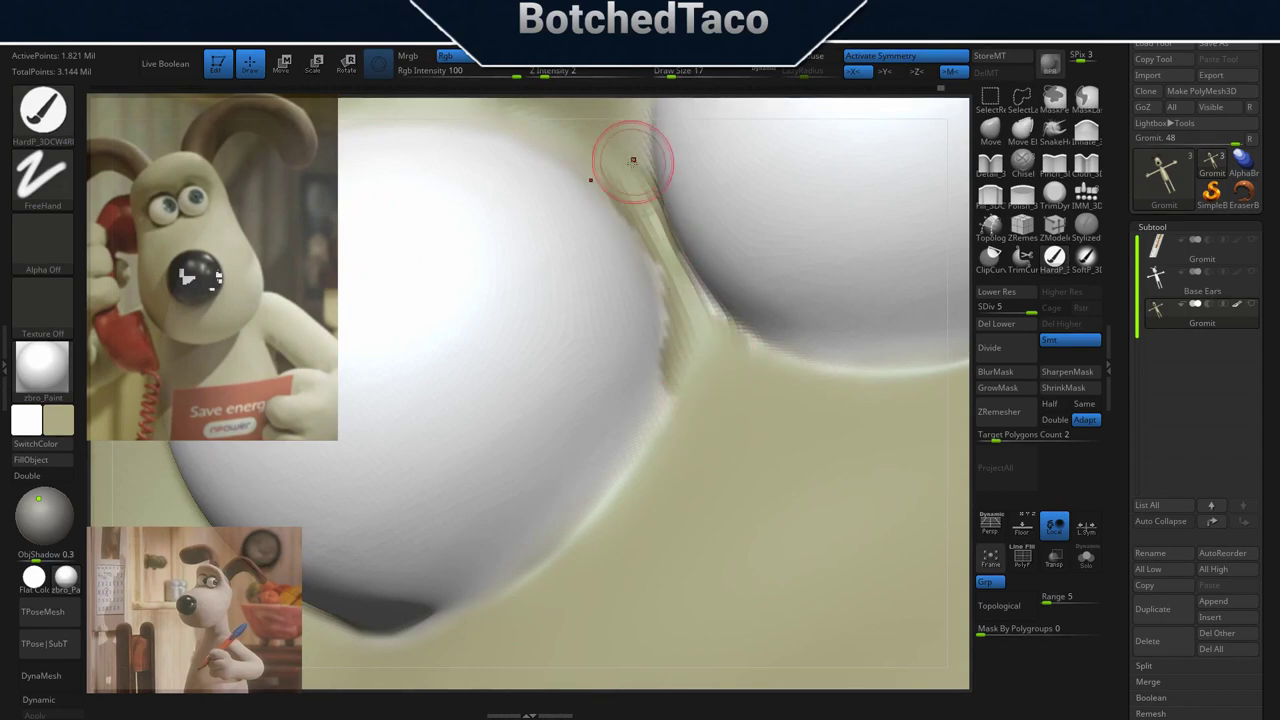
pyautogui.keyDown('shift'); pyautogui.moveTo(629, 150); pyautogui.dragTo(654, 420); pyautogui.keyUp('shift')
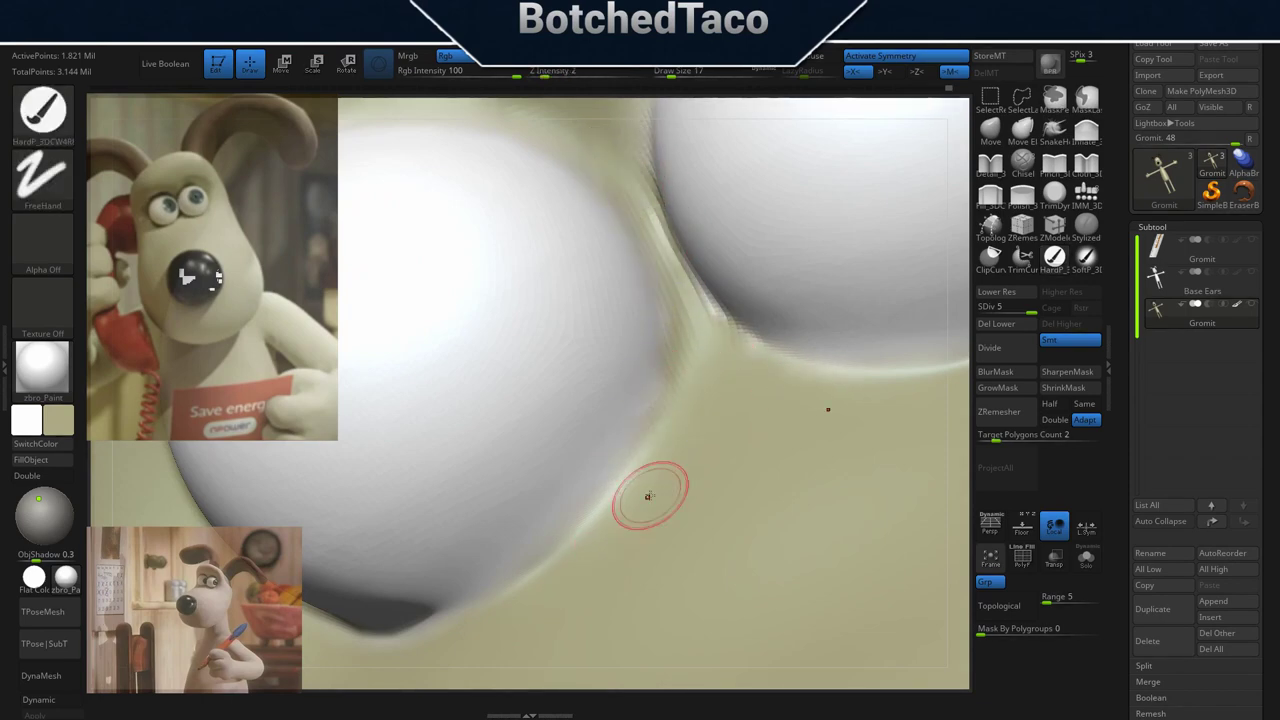
pyautogui.moveTo(660, 480); pyautogui.dragTo(663, 309, button='right')
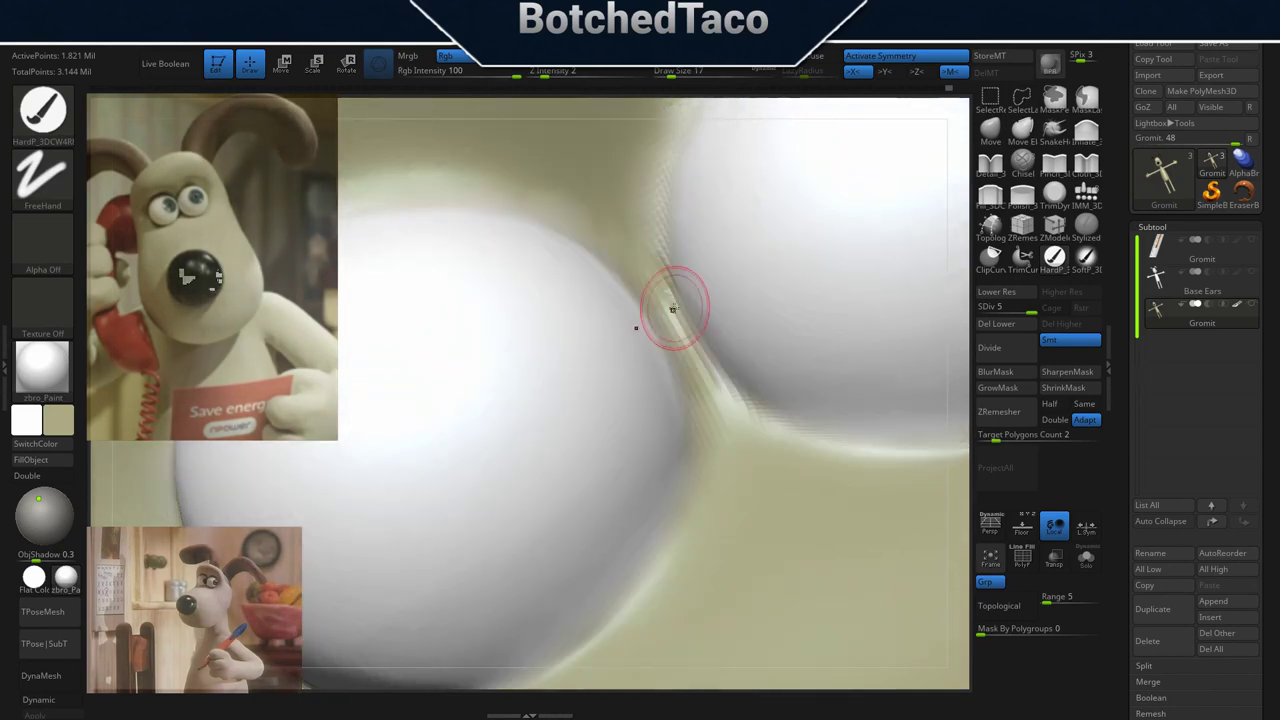
pyautogui.keyDown('shift'); pyautogui.moveTo(692, 376); pyautogui.dragTo(691, 400); pyautogui.keyUp('shift')
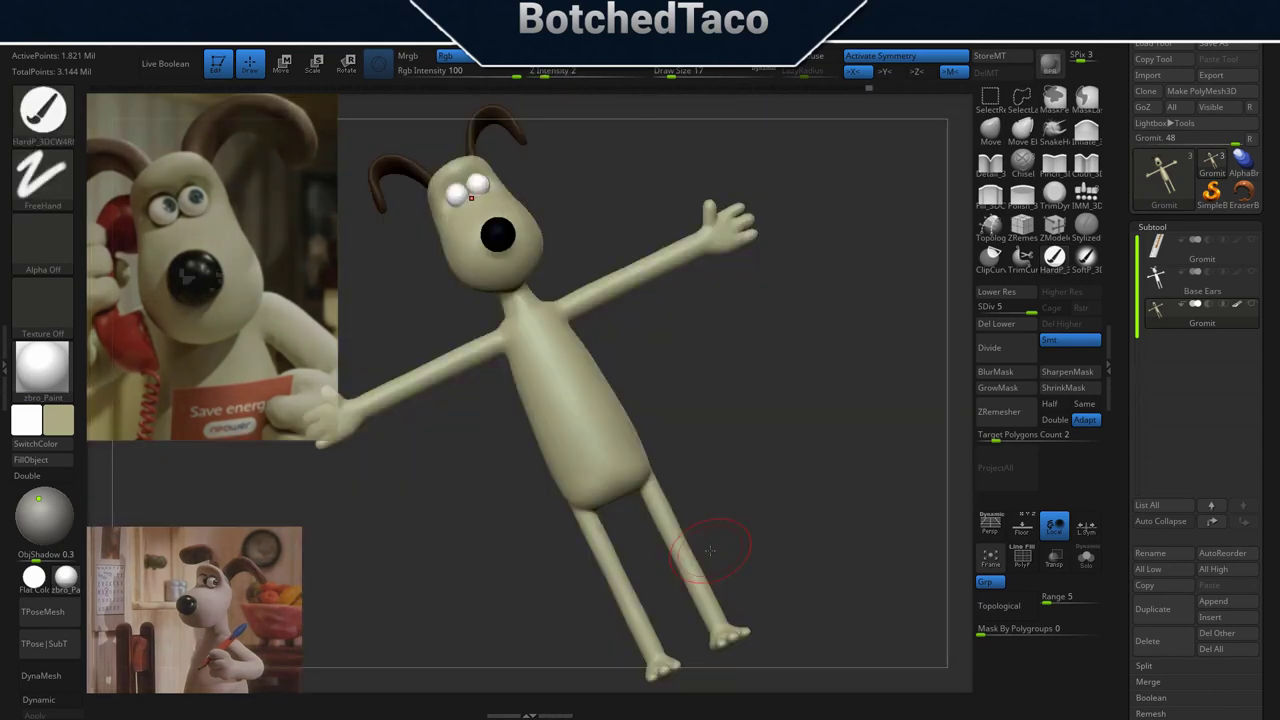
pyautogui.moveTo(714, 529)
pyautogui.keyDown('shift'); pyautogui.mouseDown(button='right')
pyautogui.moveTo(744, 387)
pyautogui.moveTo(595, 269)
pyautogui.moveTo(670, 348)
pyautogui.moveTo(602, 378)
pyautogui.moveTo(718, 490)
pyautogui.mouseUp(button='right'); pyautogui.keyUp('shift')
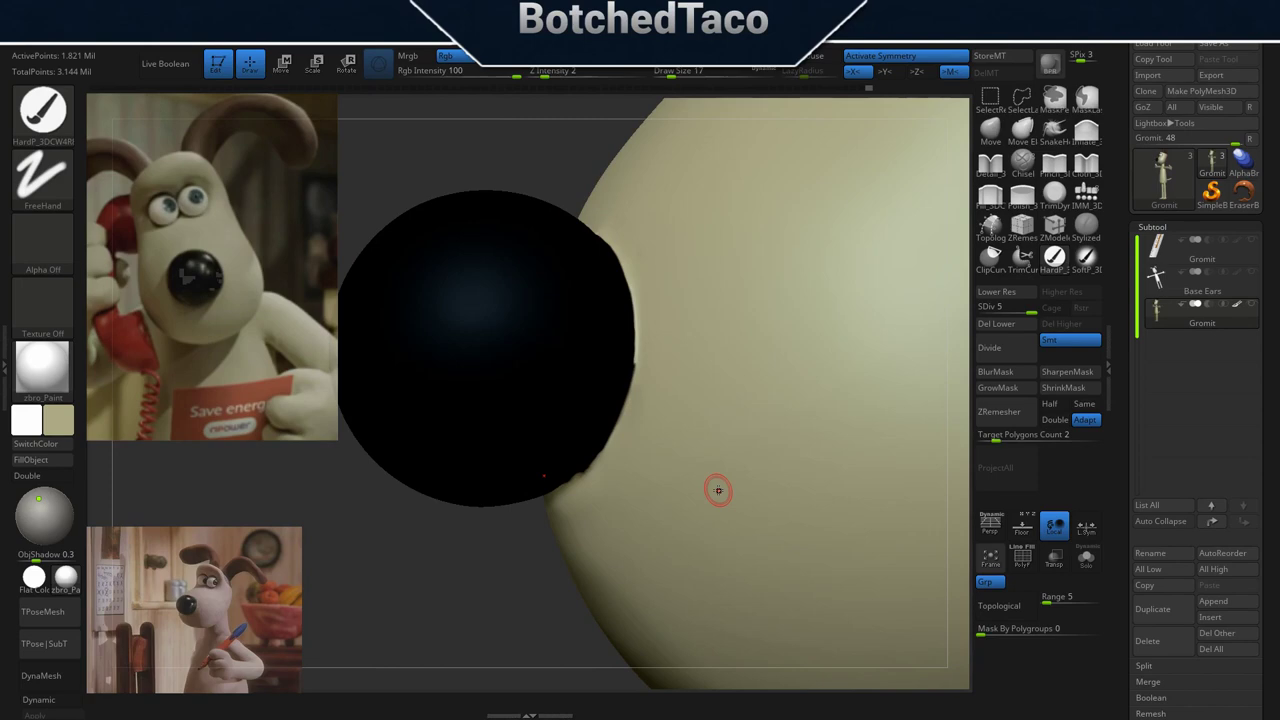
# - Raise the brush size to 22 and smooth the cream paint around the nose edge
pyautogui.press('s')
pyautogui.moveTo(686, 394); pyautogui.dragTo(714, 391)
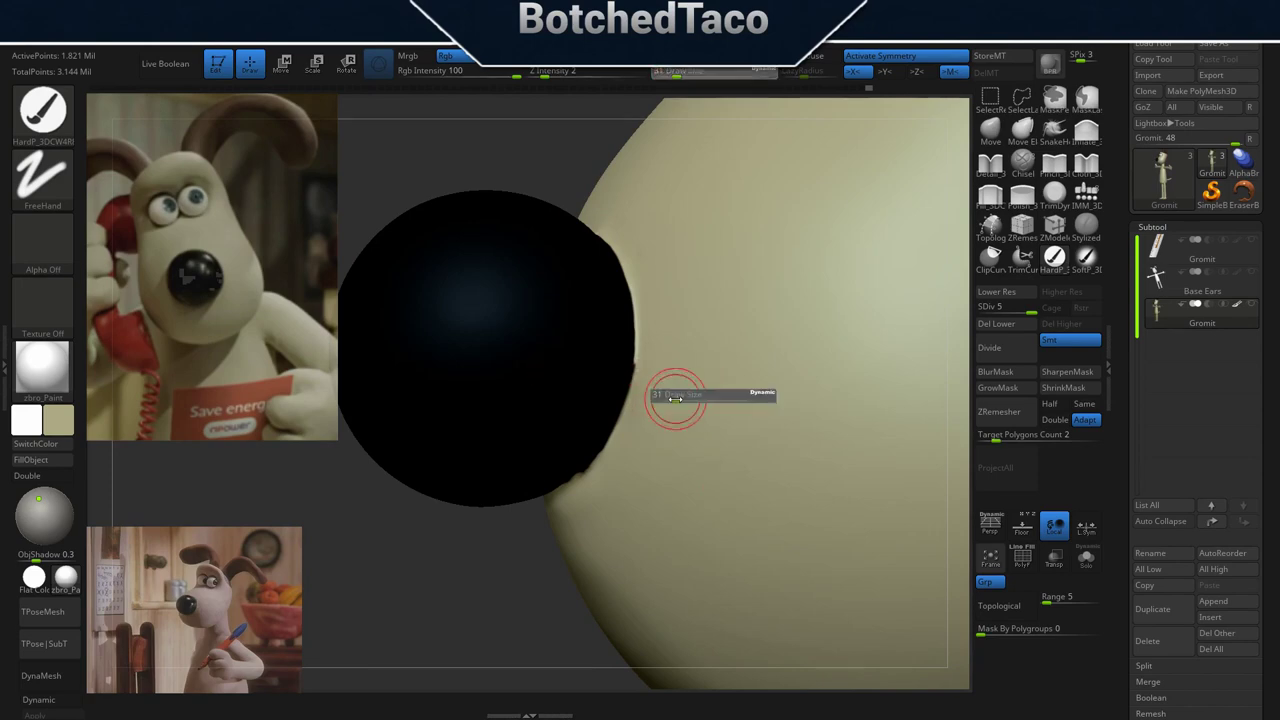
pyautogui.moveTo(634, 371)
pyautogui.mouseDown(button='right')
pyautogui.moveTo(632, 438)
pyautogui.moveTo(575, 490)
pyautogui.moveTo(740, 421)
pyautogui.moveTo(538, 462)
pyautogui.mouseUp(button='right')
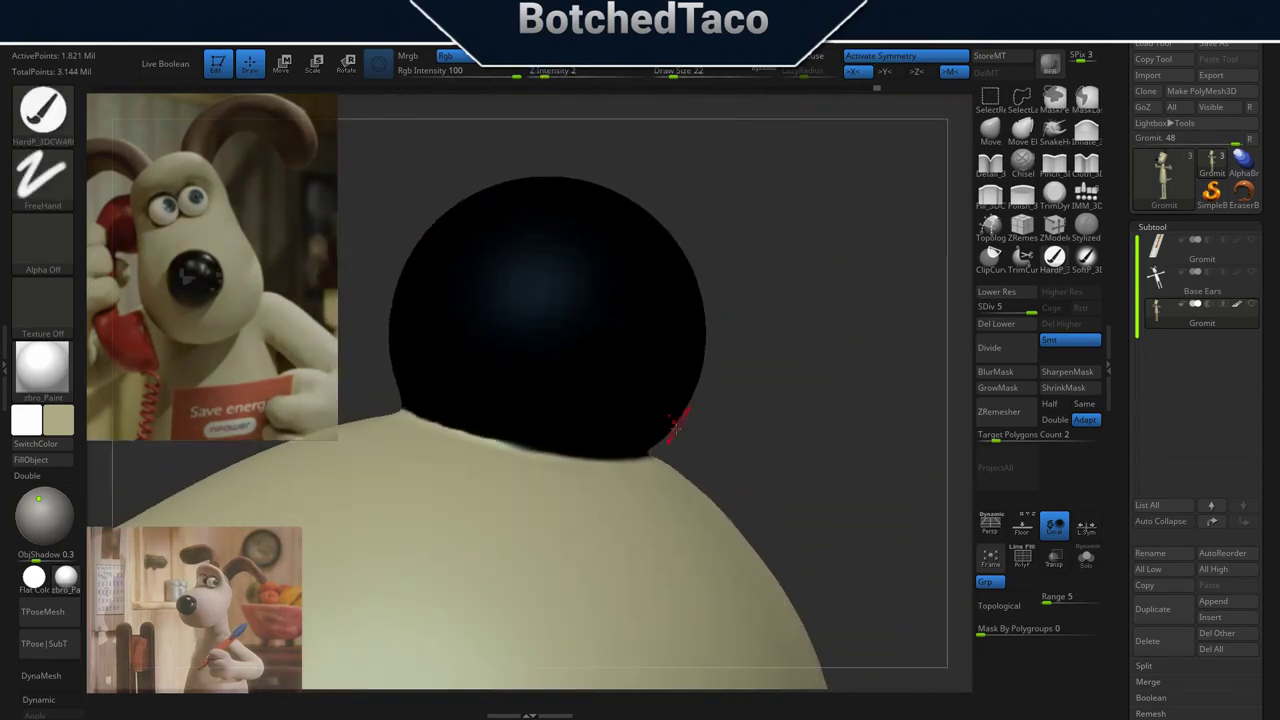
pyautogui.press('shift')
pyautogui.moveTo(404, 408)
pyautogui.mouseDown(button='right')
pyautogui.moveTo(655, 438)
pyautogui.moveTo(714, 551)
pyautogui.moveTo(811, 531)
pyautogui.moveTo(661, 467)
pyautogui.mouseUp(button='right')
# - Set Draw Size to 12, paint cream along the ear's lower edge and smooth its join
pyautogui.keyDown('shift'); pyautogui.moveTo(607, 180); pyautogui.dragTo(605, 335); pyautogui.keyUp('shift')
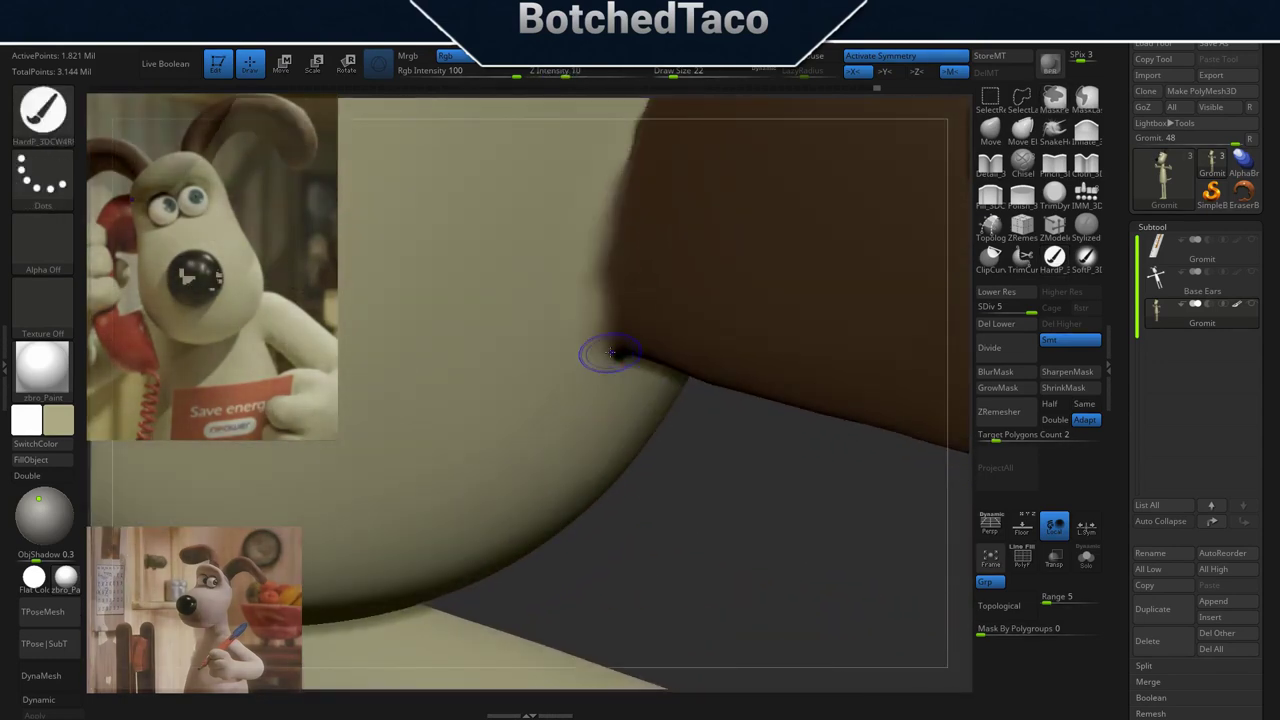
pyautogui.moveTo(605, 340); pyautogui.dragTo(622, 309, button='right')
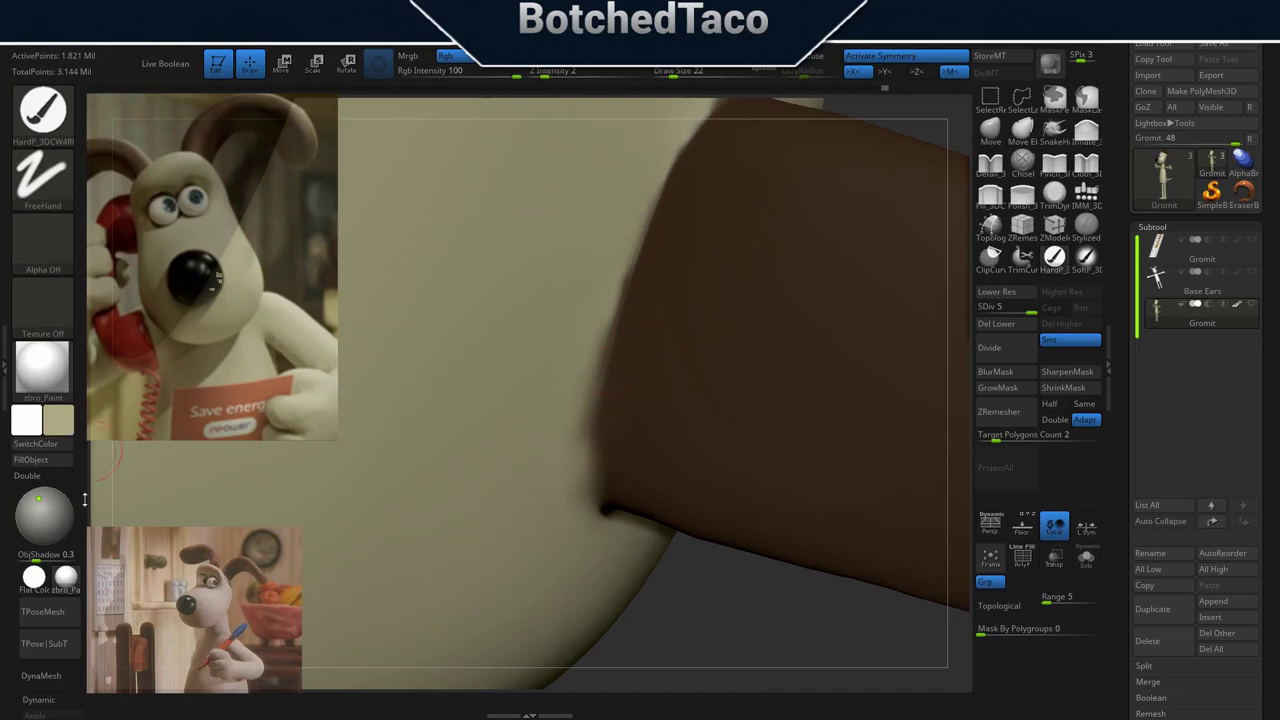
pyautogui.press('s')
pyautogui.moveTo(620, 300); pyautogui.dragTo(608, 288)
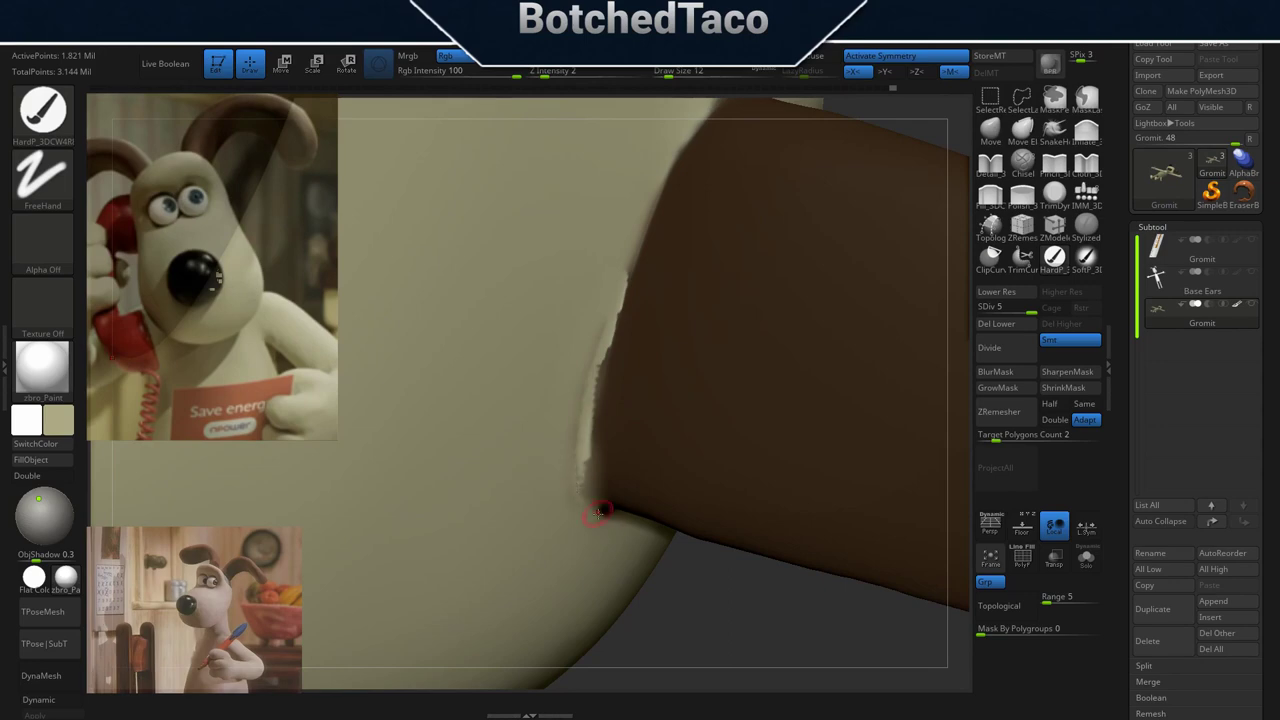
pyautogui.moveTo(597, 514)
pyautogui.mouseDown(button='right')
pyautogui.moveTo(560, 480)
pyautogui.moveTo(552, 443)
pyautogui.mouseUp(button='right')
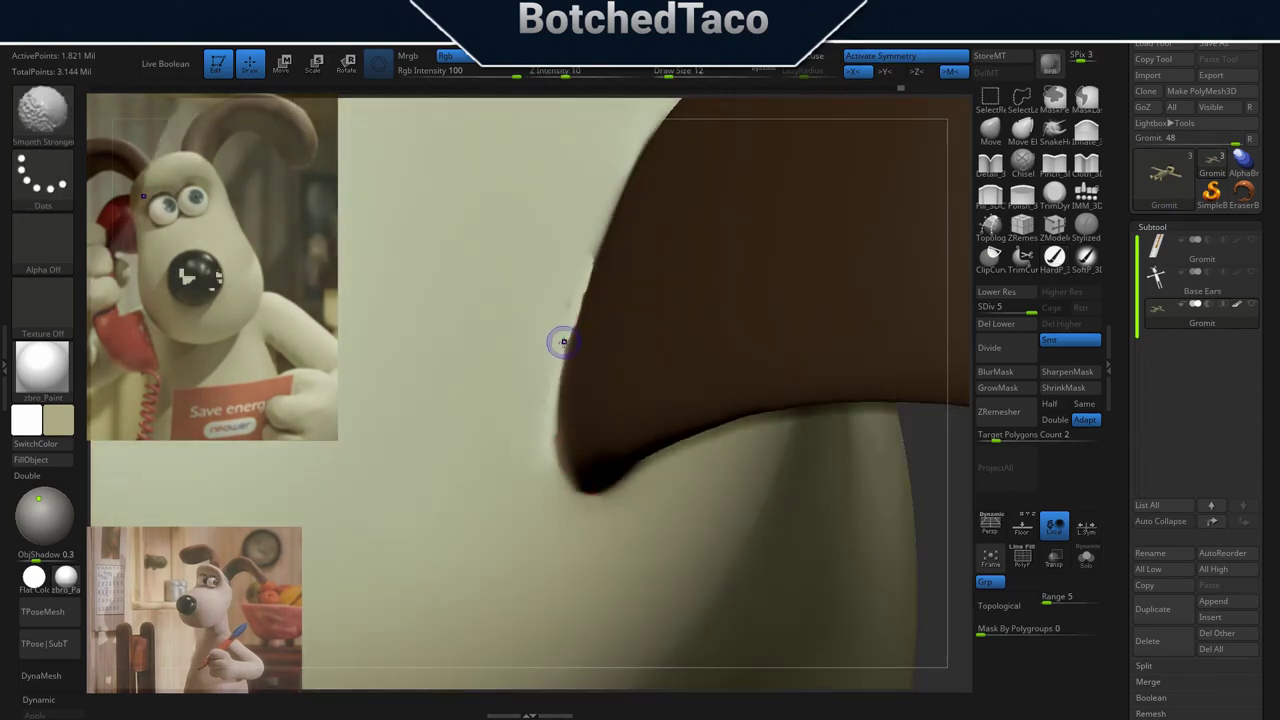
pyautogui.moveTo(557, 337); pyautogui.dragTo(590, 485, button='right')
pyautogui.keyDown('shift'); pyautogui.moveTo(590, 485); pyautogui.dragTo(574, 274); pyautogui.keyUp('shift')
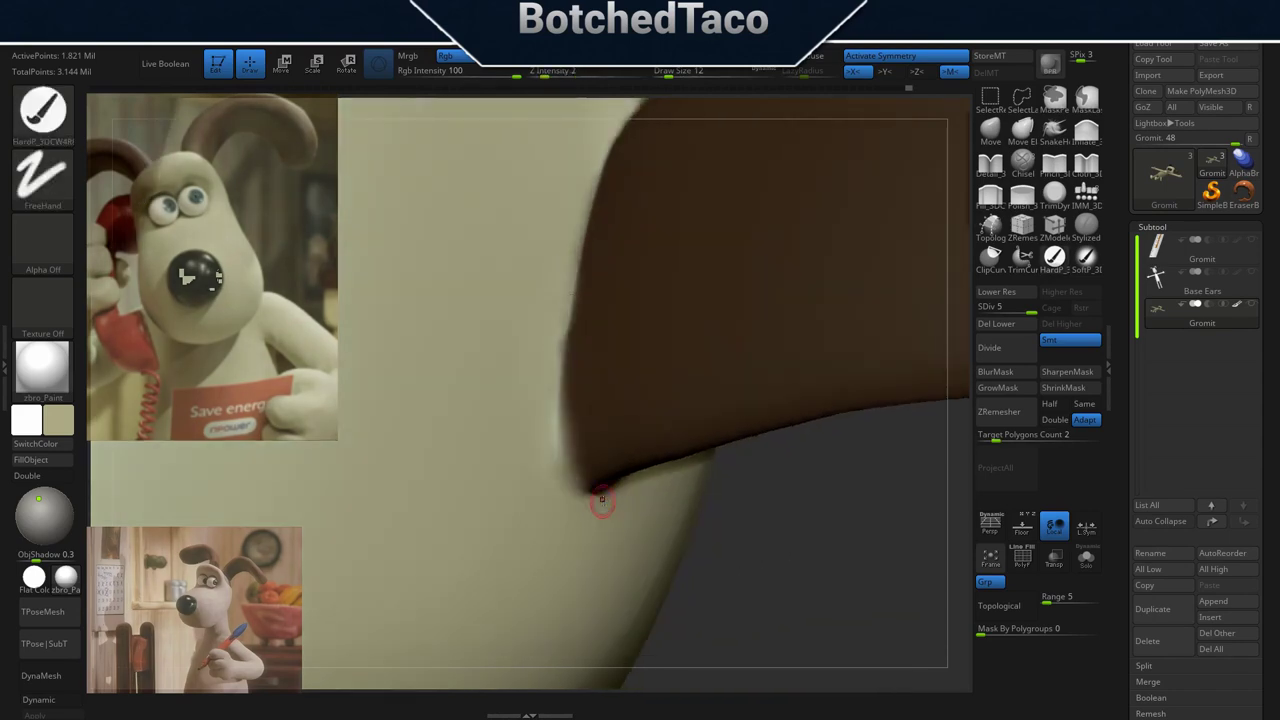
# - Smooth the top of the ear joint from another angle, then frame the model upright
pyautogui.moveTo(674, 377)
pyautogui.mouseDown(button='right')
pyautogui.moveTo(648, 393)
pyautogui.moveTo(623, 200)
pyautogui.mouseUp(button='right')
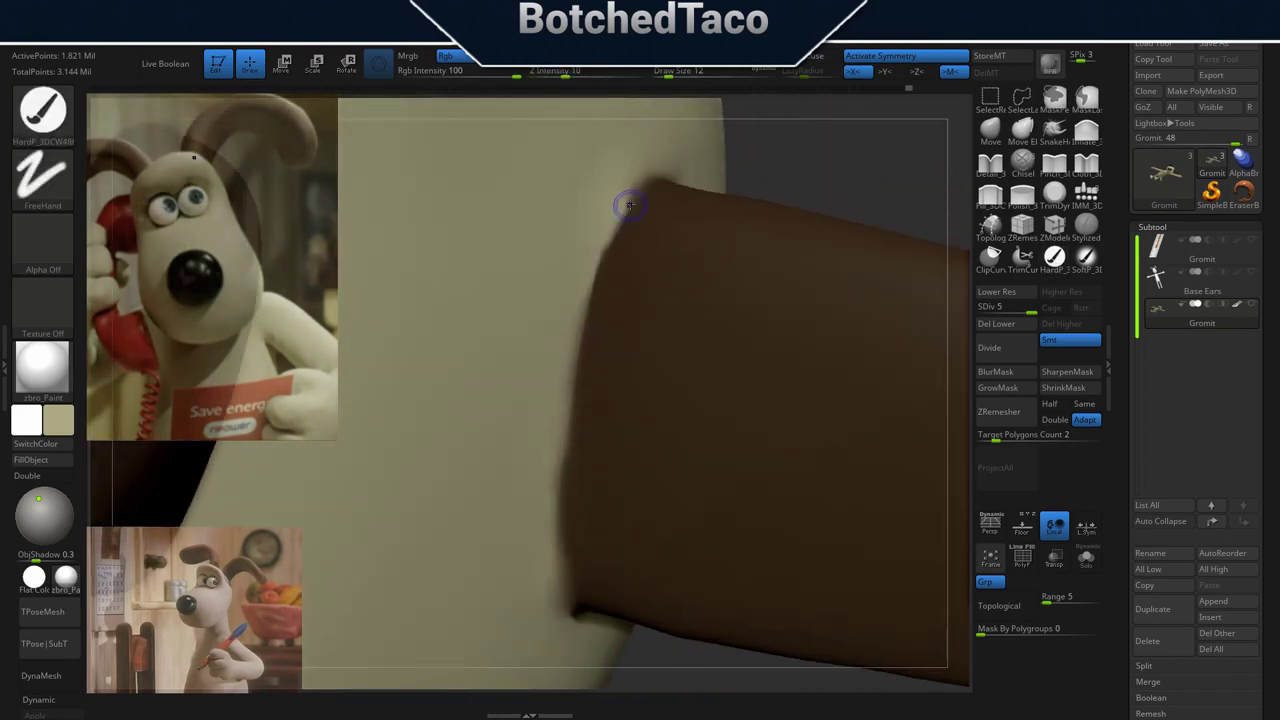
pyautogui.keyDown('shift'); pyautogui.moveTo(606, 243); pyautogui.dragTo(610, 230); pyautogui.keyUp('shift')
pyautogui.moveTo(610, 230)
pyautogui.mouseDown(button='right')
pyautogui.moveTo(629, 443)
pyautogui.moveTo(674, 491)
pyautogui.moveTo(606, 497)
pyautogui.moveTo(651, 349)
pyautogui.moveTo(560, 500)
pyautogui.moveTo(586, 530)
pyautogui.mouseUp(button='right')
pyautogui.press('f')
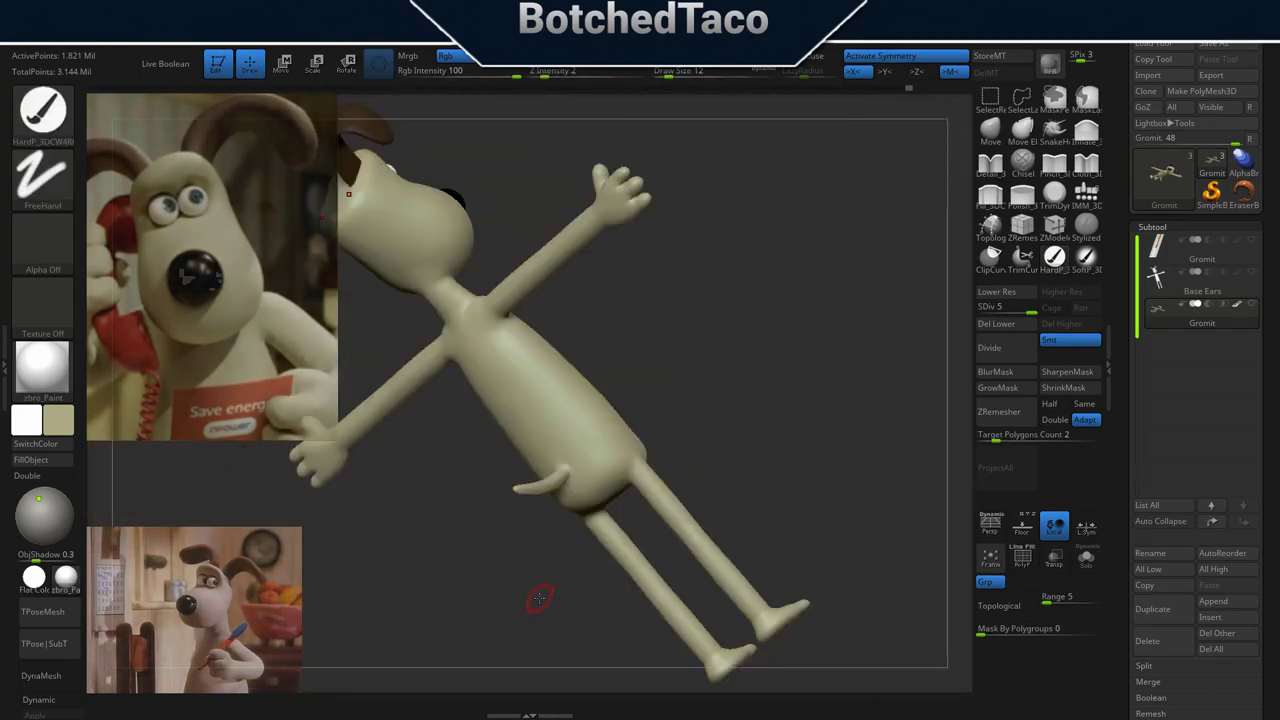
pyautogui.moveTo(534, 600); pyautogui.dragTo(640, 377, button='right')
# - Set dark brown as the secondary colour, then smooth and paint the tail dark brown
pyautogui.moveTo(693, 317); pyautogui.dragTo(651, 446, button='right')
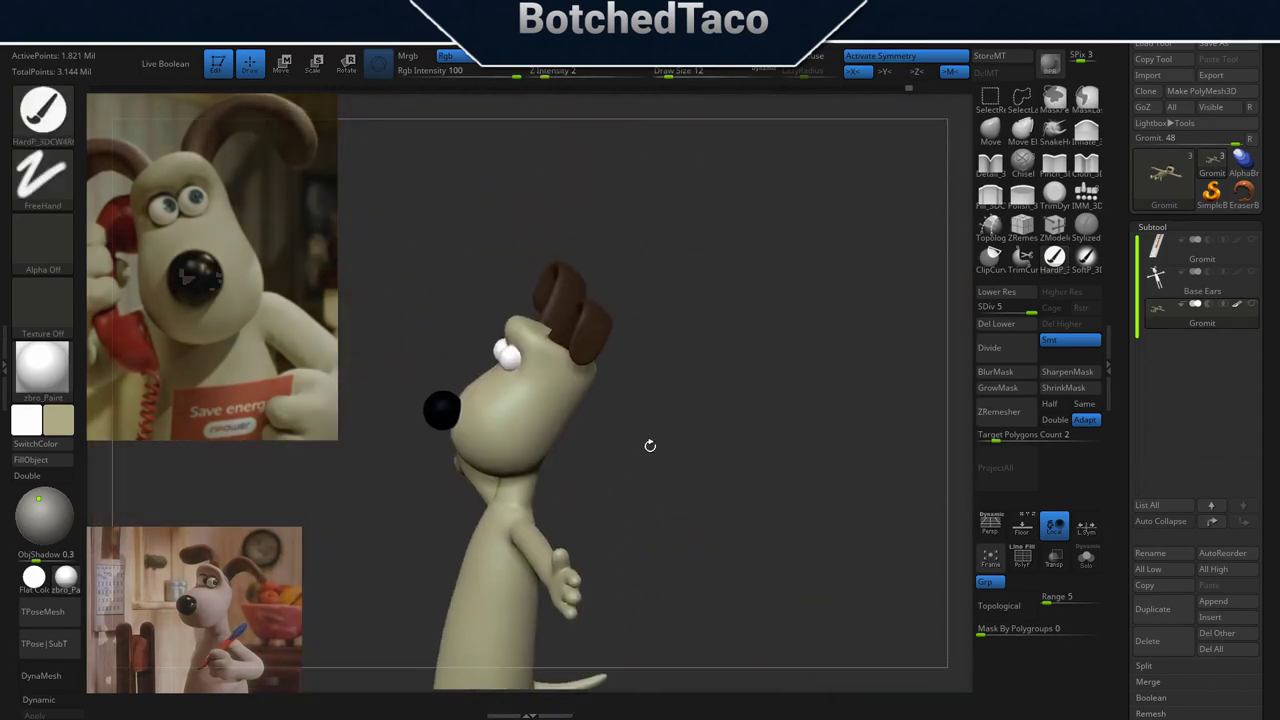
pyautogui.press('c')
pyautogui.moveTo(709, 583)
pyautogui.mouseDown(button='right')
pyautogui.moveTo(695, 460)
pyautogui.moveTo(657, 469)
pyautogui.moveTo(743, 551)
pyautogui.mouseUp(button='right')
pyautogui.keyDown('ctrl'); pyautogui.moveTo(571, 406); pyautogui.dragTo(653, 428, button='right'); pyautogui.keyUp('ctrl')
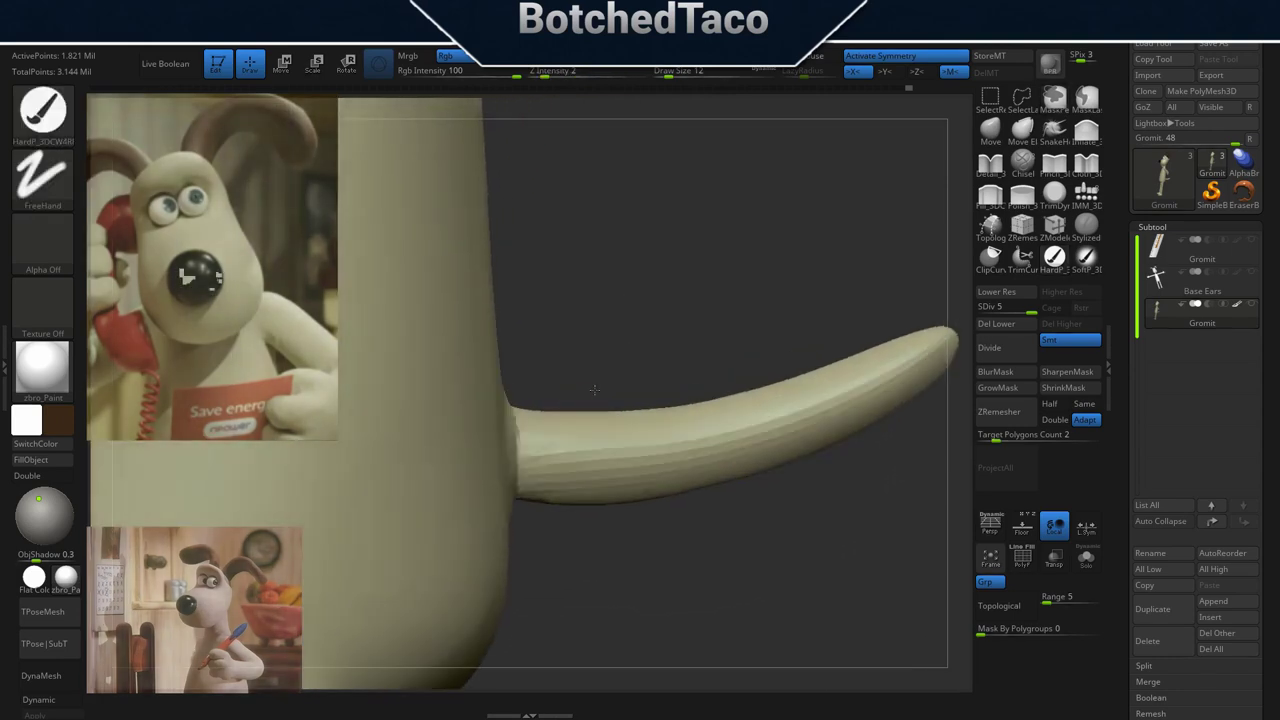
pyautogui.keyDown('shift'); pyautogui.moveTo(634, 380); pyautogui.dragTo(591, 373); pyautogui.keyUp('shift')
pyautogui.moveTo(560, 443)
pyautogui.mouseDown()
pyautogui.moveTo(840, 405)
pyautogui.moveTo(950, 350)
pyautogui.moveTo(613, 427)
pyautogui.mouseUp()
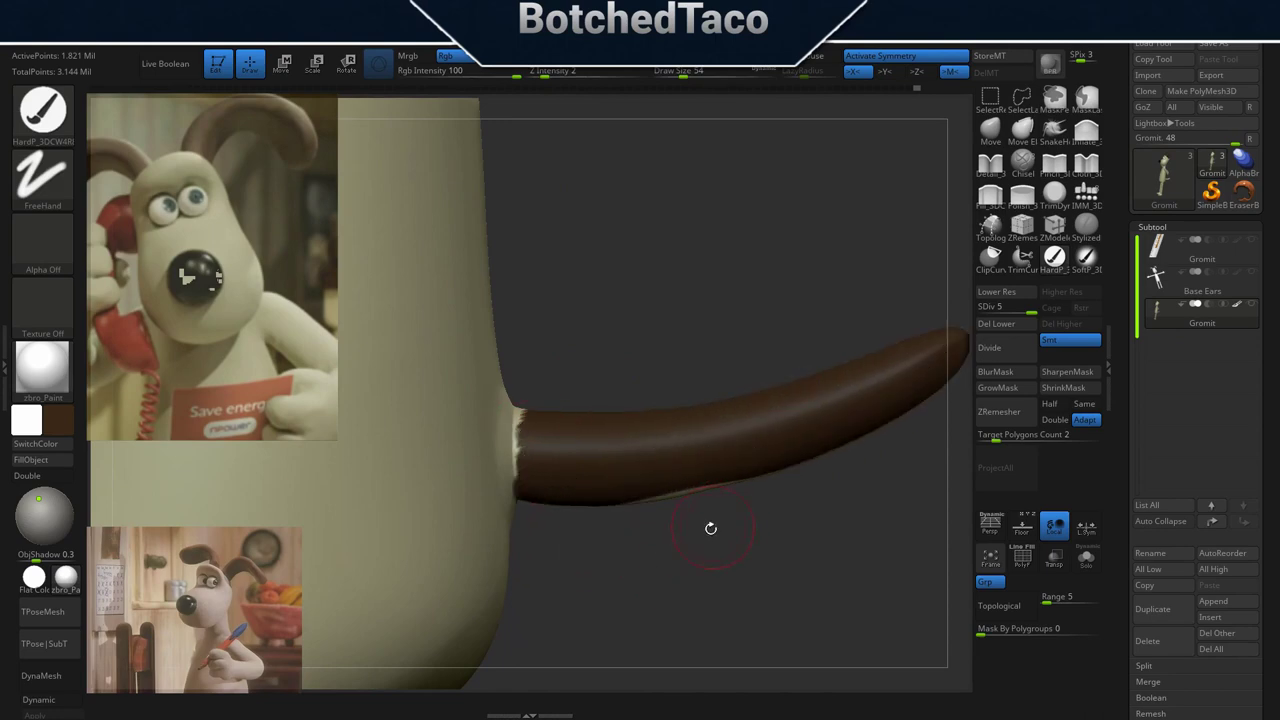
# - With Draw Size 18, paint brown up to the tail's base and along its upper join
pyautogui.scroll(3, 598, 505)
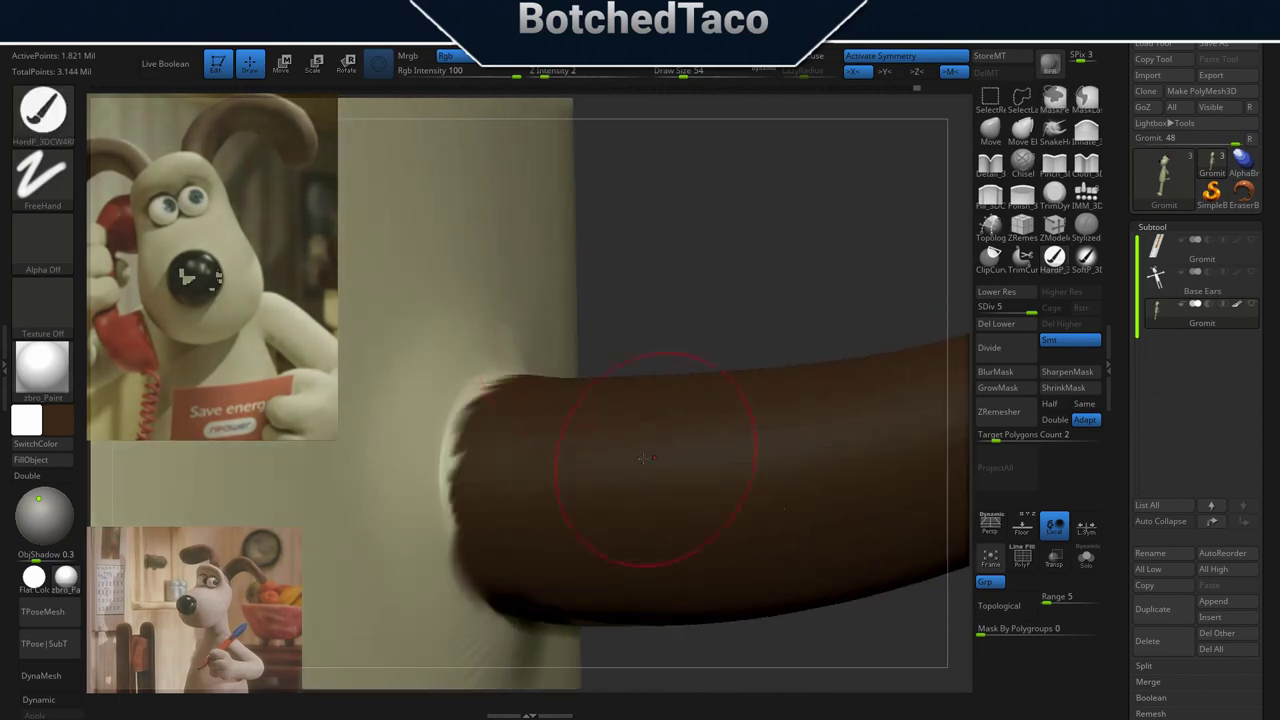
pyautogui.write('s18')
pyautogui.moveTo(459, 450); pyautogui.dragTo(450, 530)
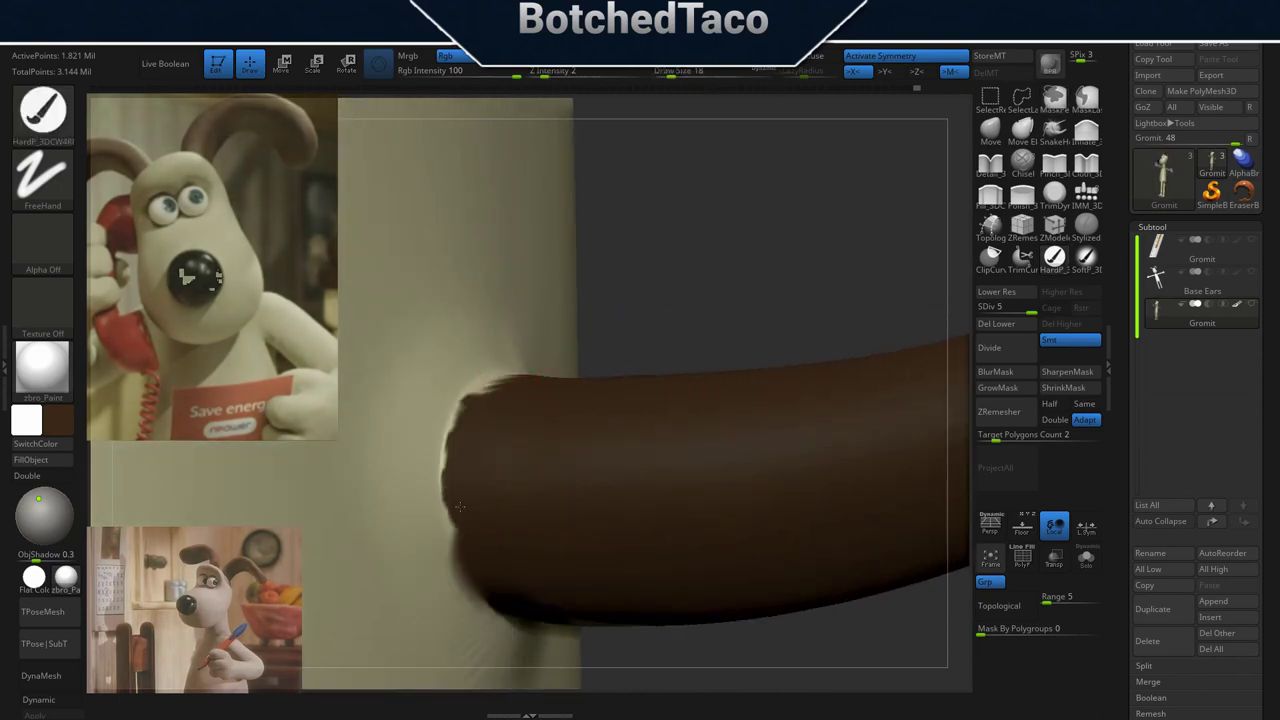
pyautogui.moveTo(500, 345)
pyautogui.mouseDown()
pyautogui.moveTo(465, 370)
pyautogui.moveTo(445, 470)
pyautogui.mouseUp()
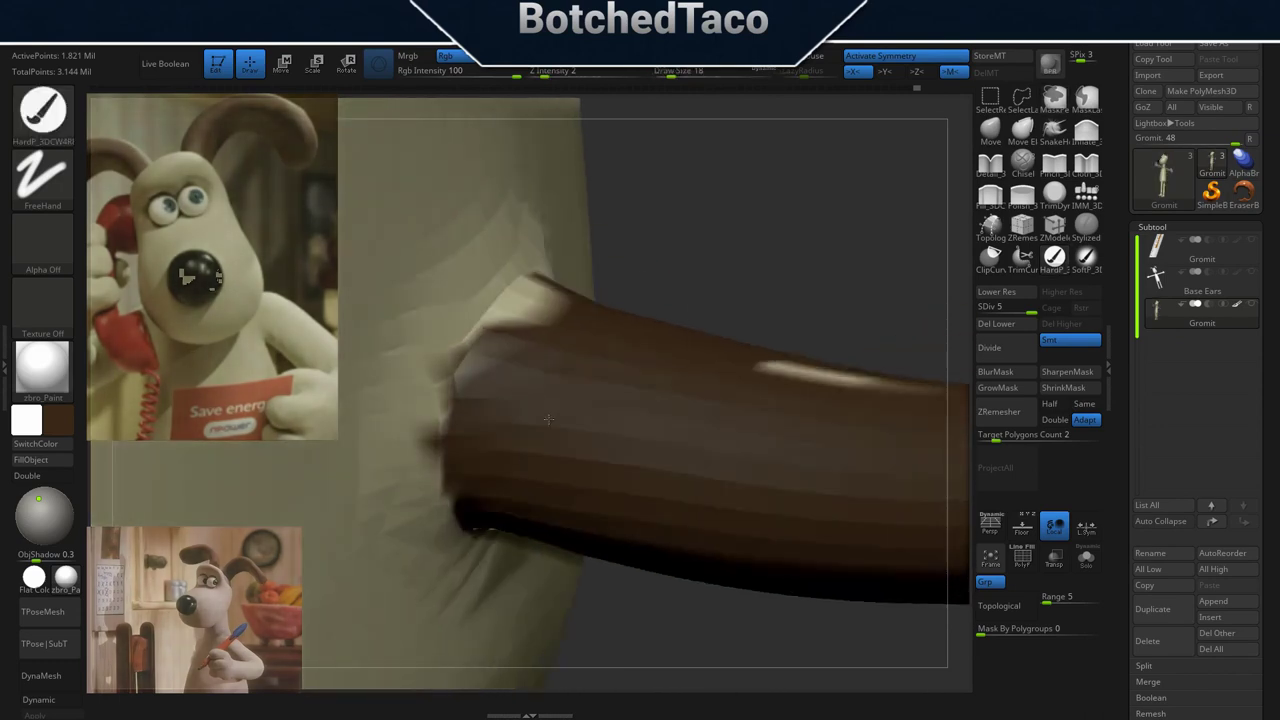
pyautogui.moveTo(450, 470); pyautogui.dragTo(520, 280, button='right')
pyautogui.moveTo(545, 240); pyautogui.dragTo(495, 300)
pyautogui.moveTo(530, 195); pyautogui.dragTo(494, 313)
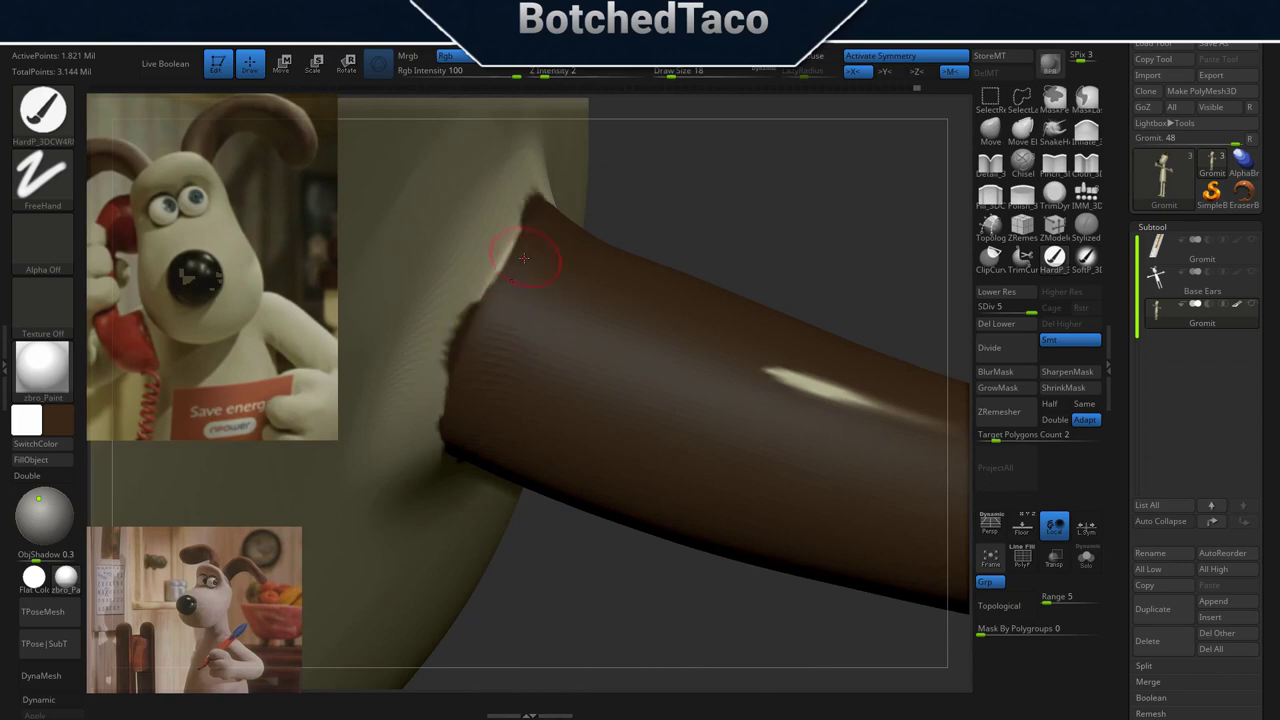
pyautogui.moveTo(503, 280); pyautogui.dragTo(523, 534, button='right')
# - Swap colours and paint cream over the dark fringe at the tail base
pyautogui.click(35, 443)
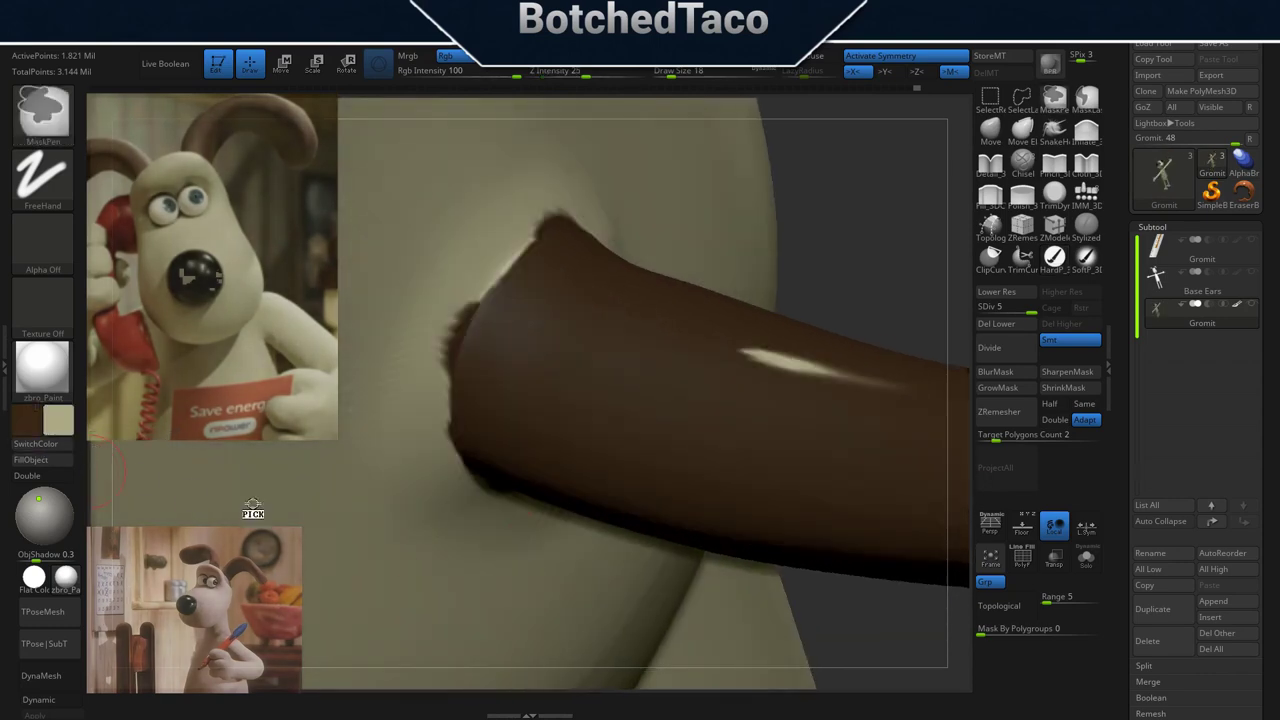
pyautogui.moveTo(454, 306)
pyautogui.mouseDown()
pyautogui.moveTo(462, 330)
pyautogui.moveTo(436, 408)
pyautogui.mouseUp()
pyautogui.moveTo(447, 396)
pyautogui.mouseDown(button='right')
pyautogui.moveTo(614, 314)
pyautogui.moveTo(605, 410)
pyautogui.mouseUp(button='right')
pyautogui.click(60, 446)
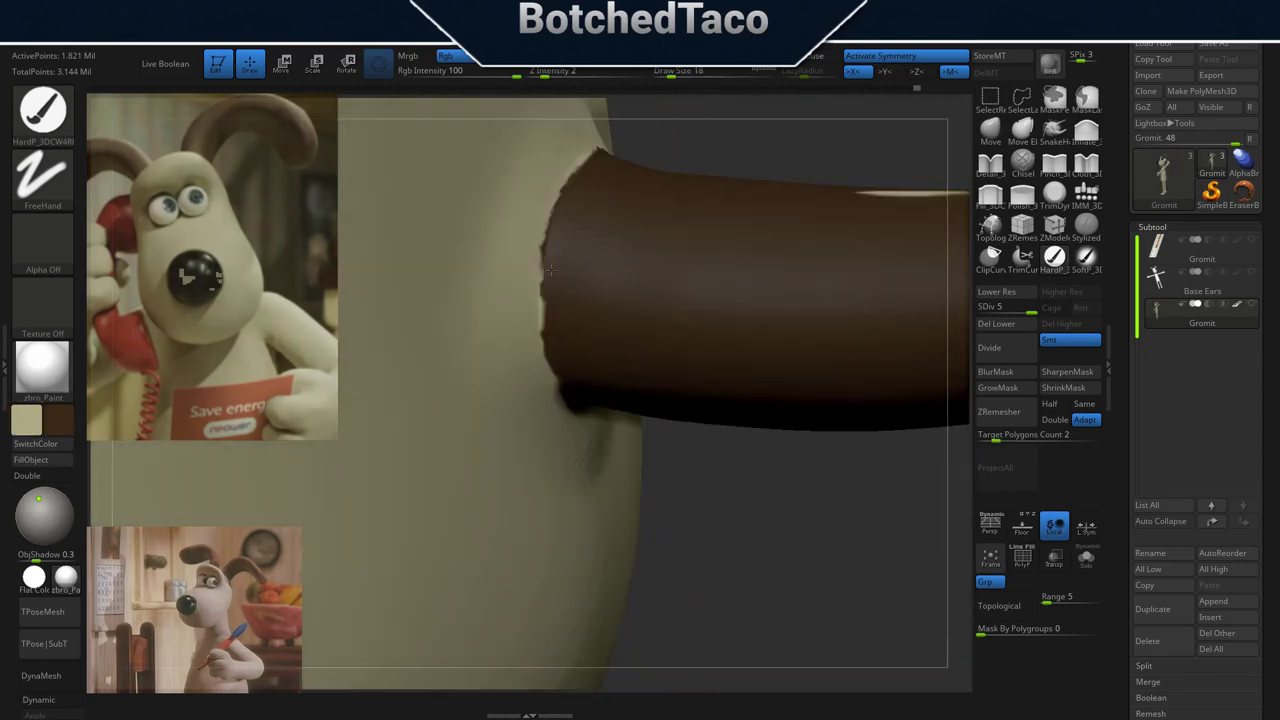
pyautogui.moveTo(426, 503); pyautogui.dragTo(606, 523, button='right')
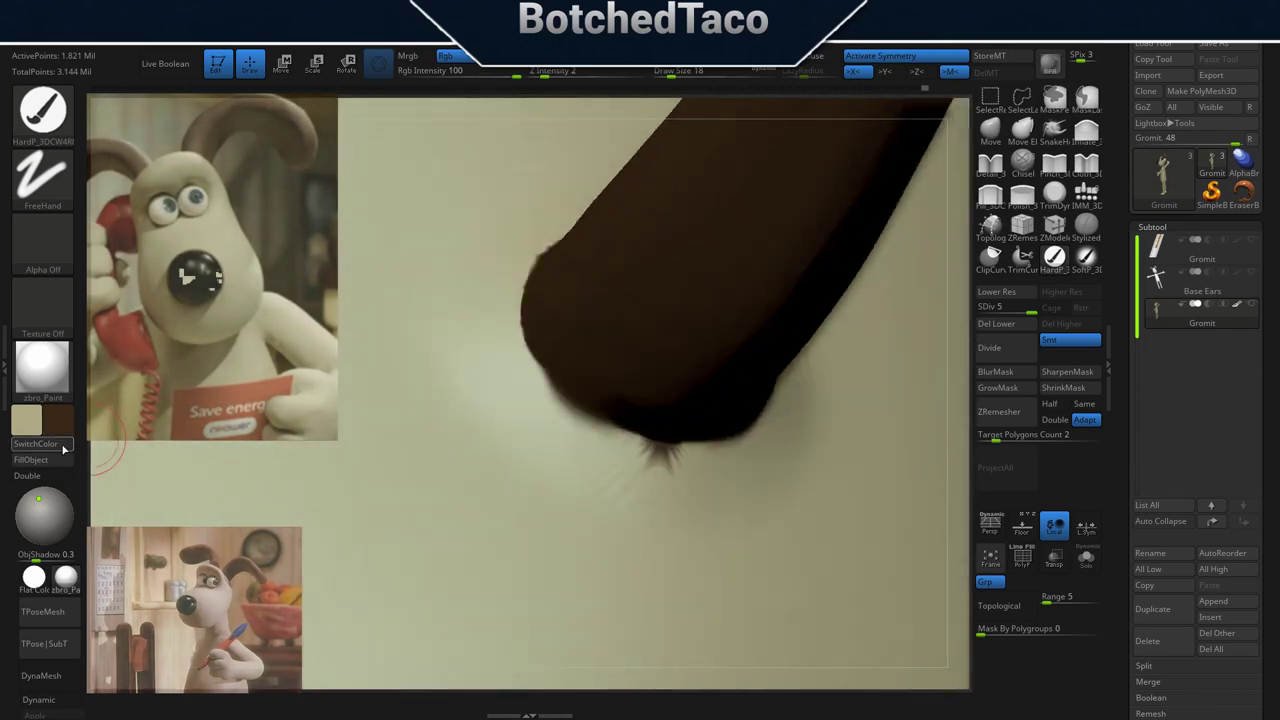
pyautogui.press('v')
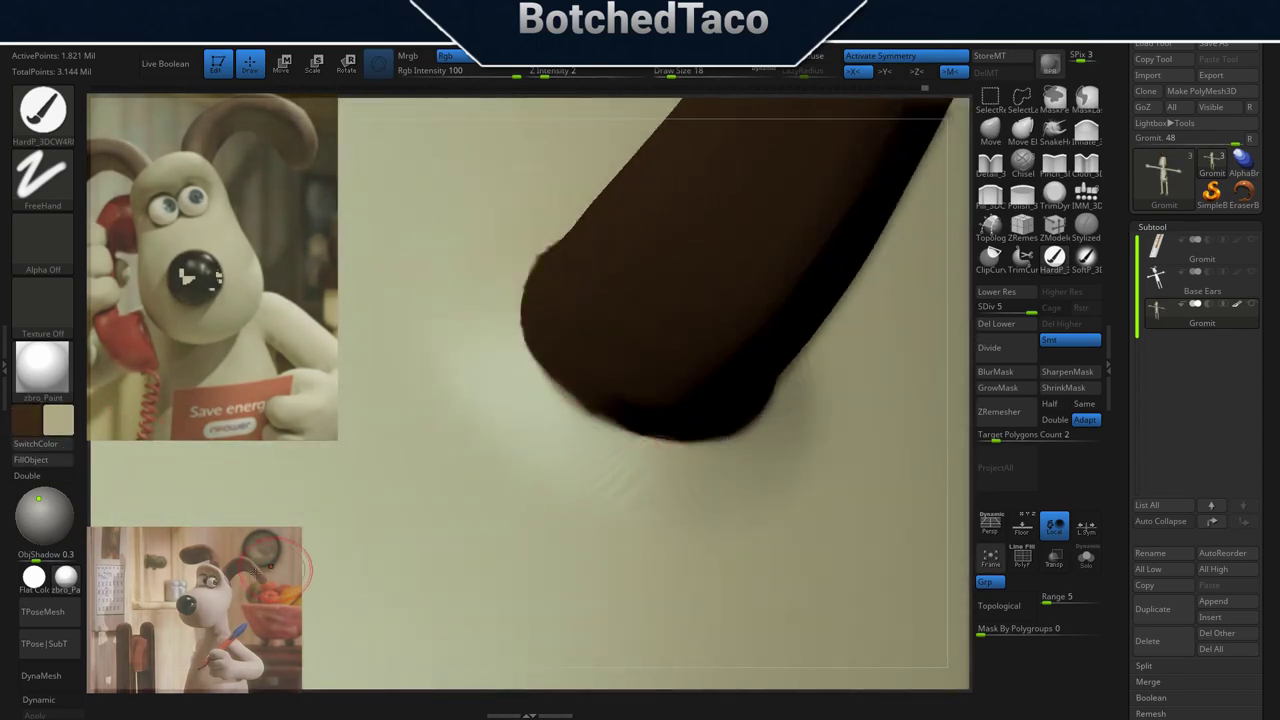
pyautogui.press('v')
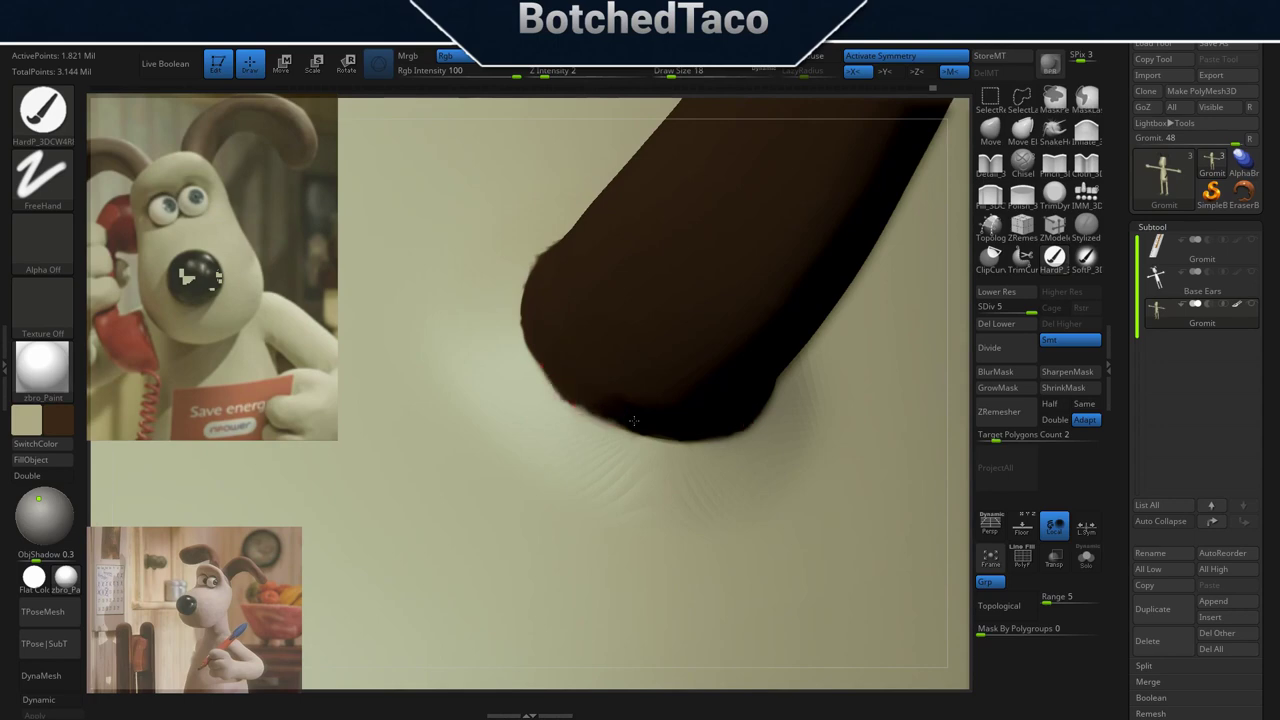
# - Smooth around the tail, mask its bottom edge, and frame the whole model
pyautogui.press('shift')
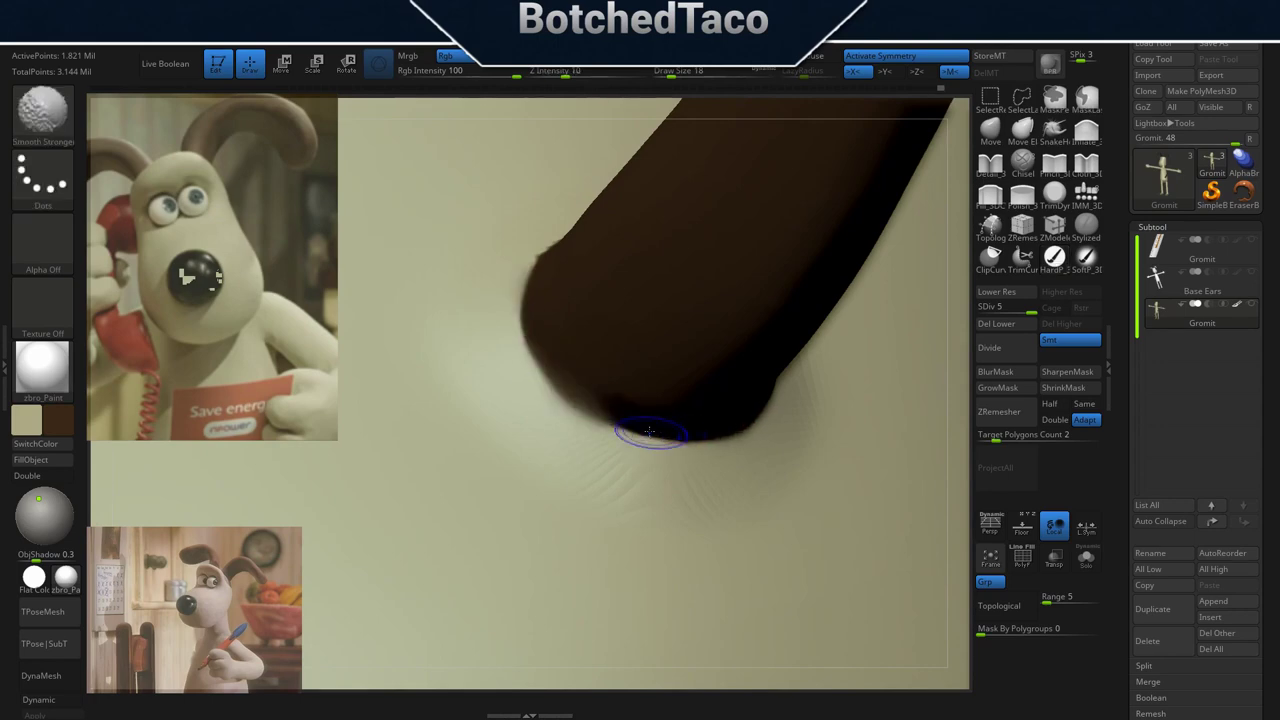
pyautogui.moveTo(766, 463); pyautogui.dragTo(520, 260)
pyautogui.moveTo(537, 257); pyautogui.dragTo(484, 481, button='right')
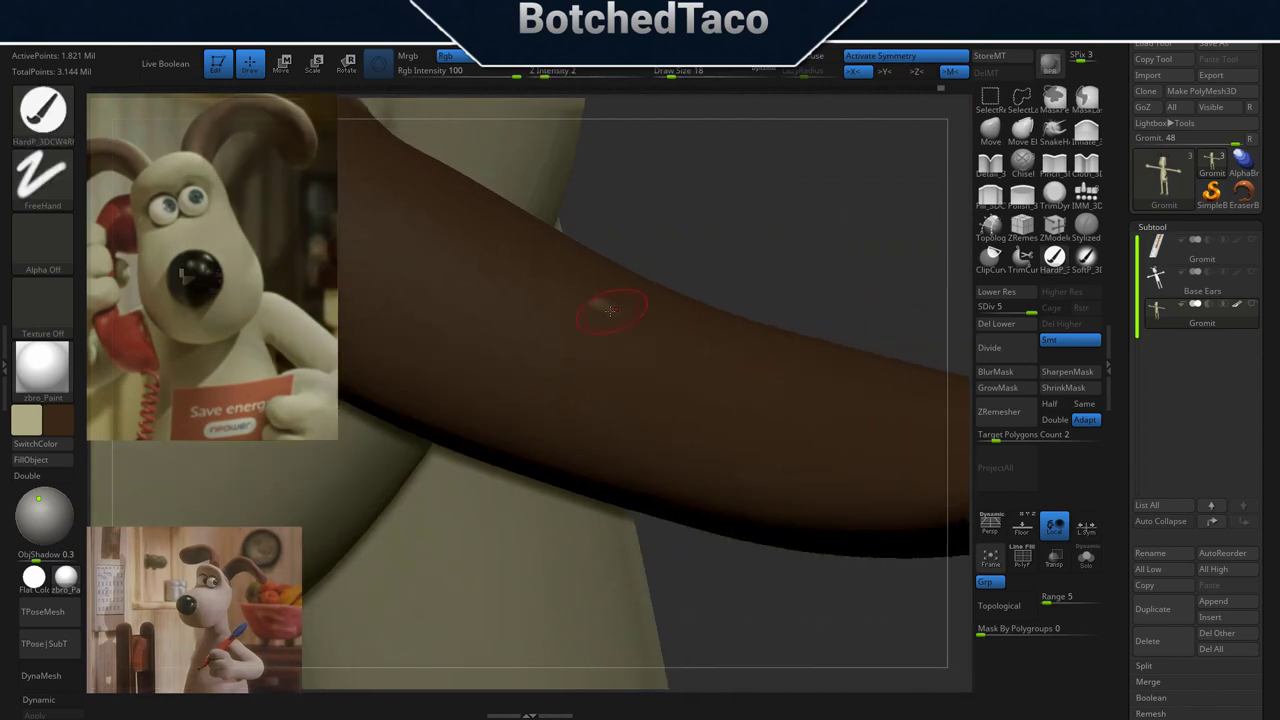
pyautogui.moveTo(825, 289)
pyautogui.keyDown('alt'); pyautogui.mouseDown(button='right')
pyautogui.moveTo(757, 506)
pyautogui.moveTo(662, 360)
pyautogui.moveTo(677, 369)
pyautogui.mouseUp(button='right'); pyautogui.keyUp('alt')
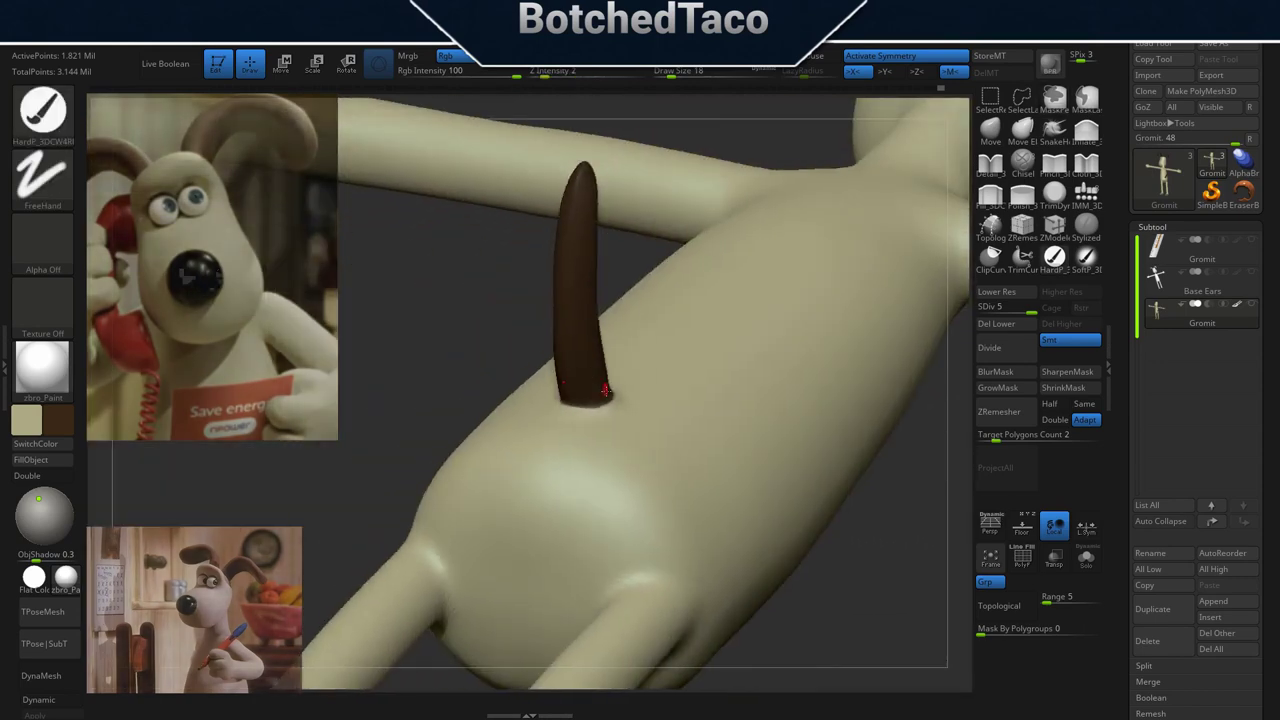
pyautogui.moveTo(583, 309); pyautogui.dragTo(606, 391, button='right')
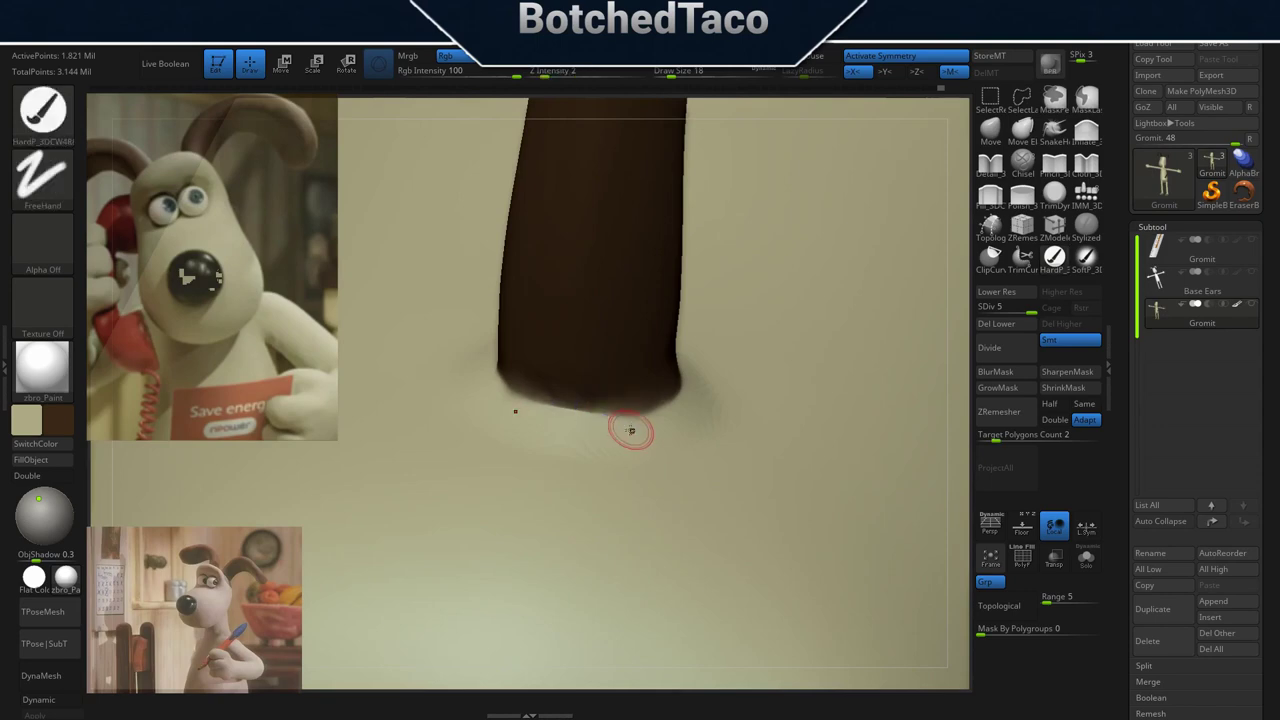
pyautogui.press('ctrl')
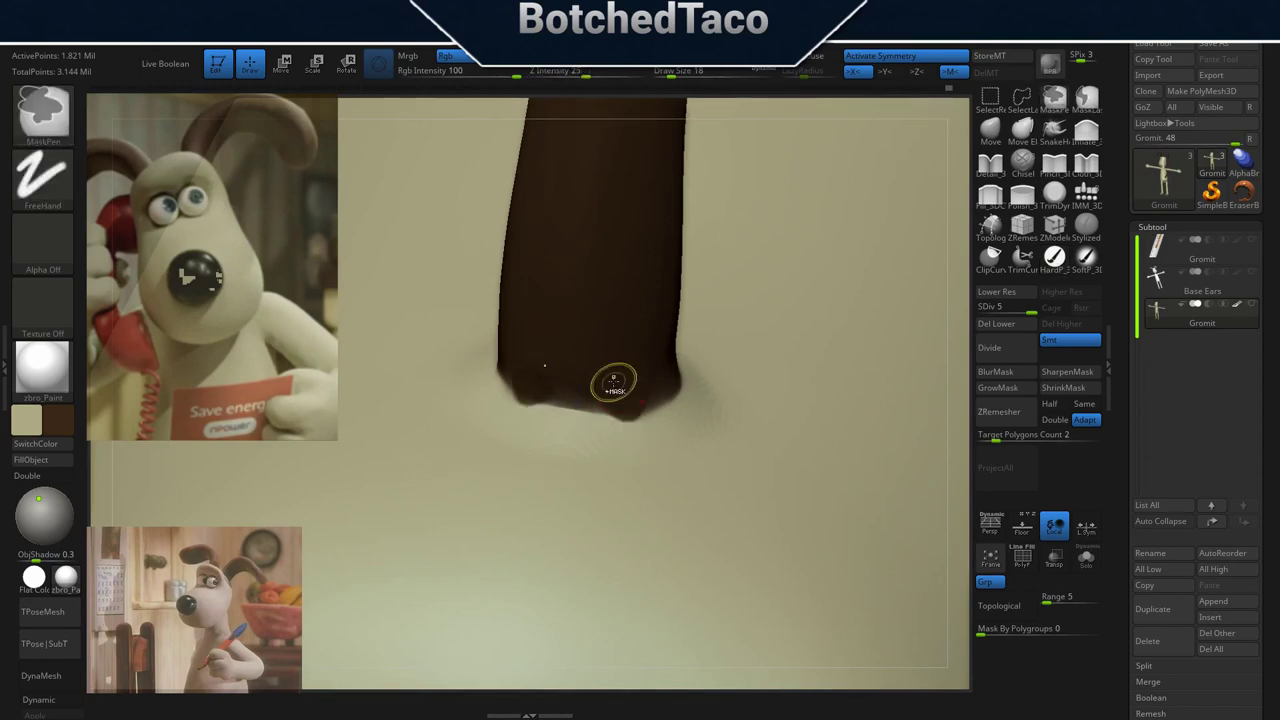
pyautogui.moveTo(614, 382)
pyautogui.keyDown('ctrl'); pyautogui.mouseDown()
pyautogui.moveTo(672, 382)
pyautogui.moveTo(600, 431)
pyautogui.moveTo(774, 449)
pyautogui.moveTo(675, 441)
pyautogui.mouseUp(); pyautogui.keyUp('ctrl')
pyautogui.press('f')
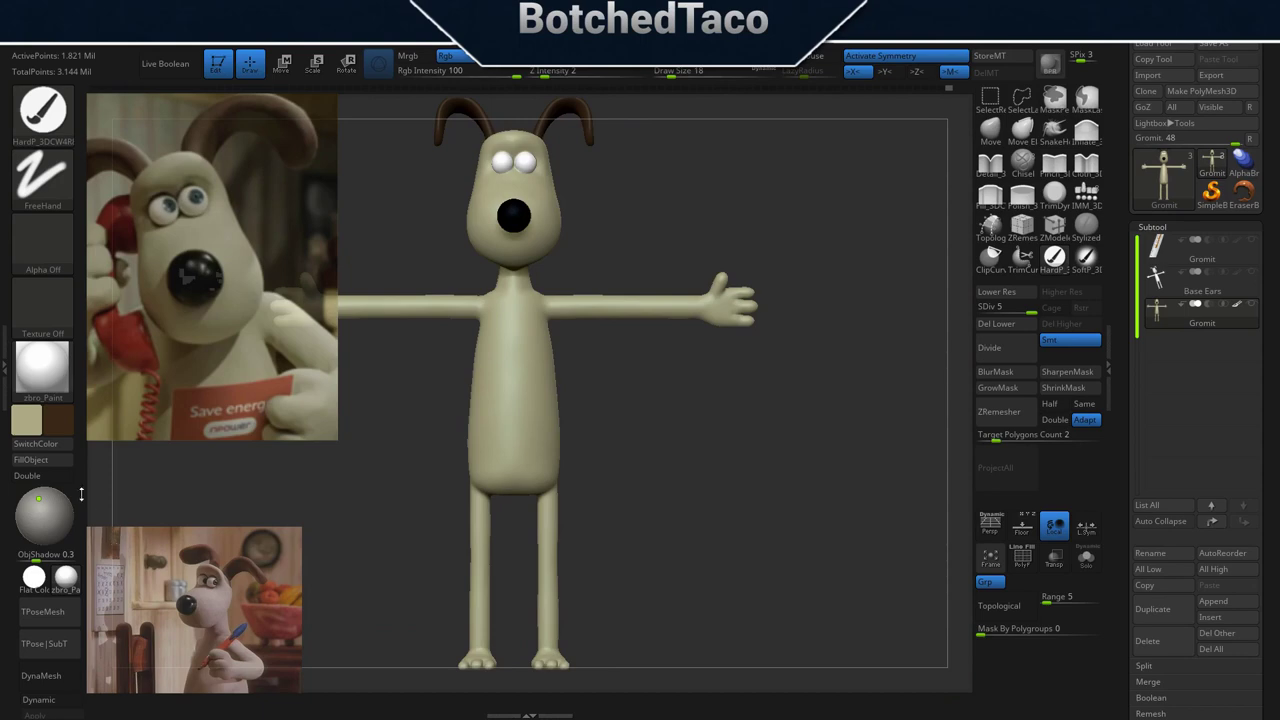
# - Pick a dark green-grey colour and paint pupils into both eyes with a size 46 brush
pyautogui.press('ctrl')
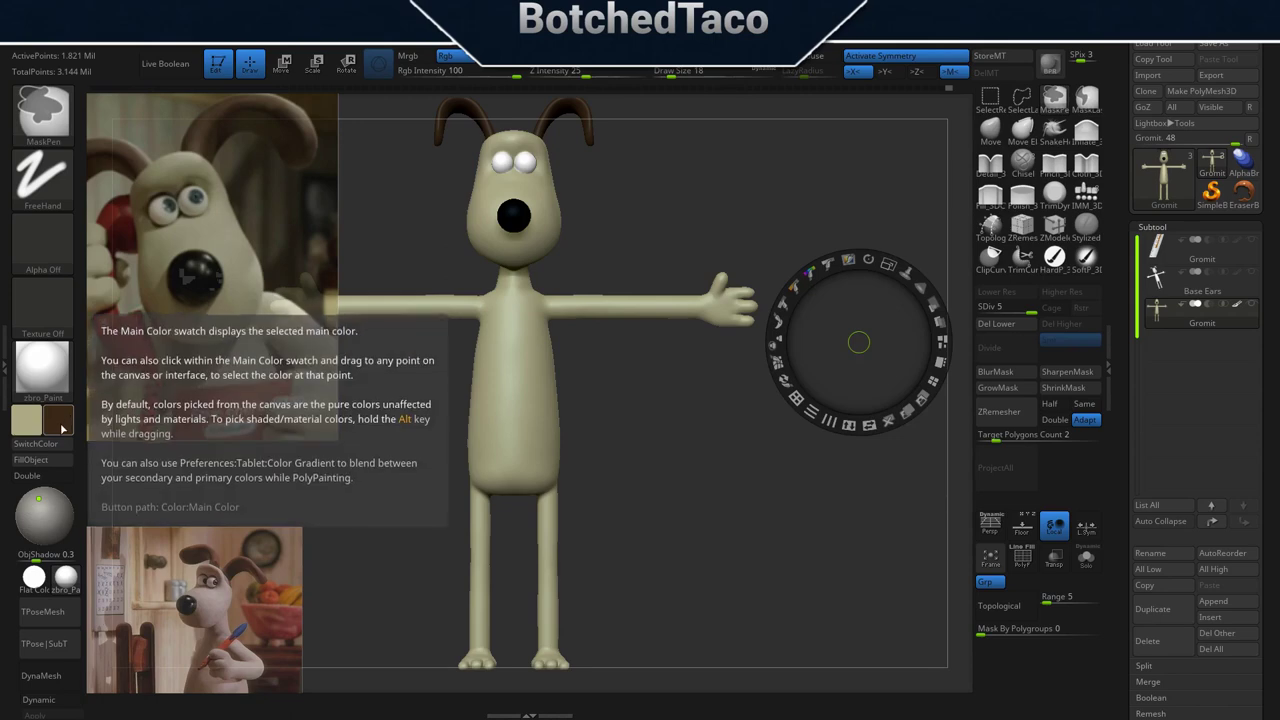
pyautogui.moveTo(63, 428); pyautogui.dragTo(231, 517)
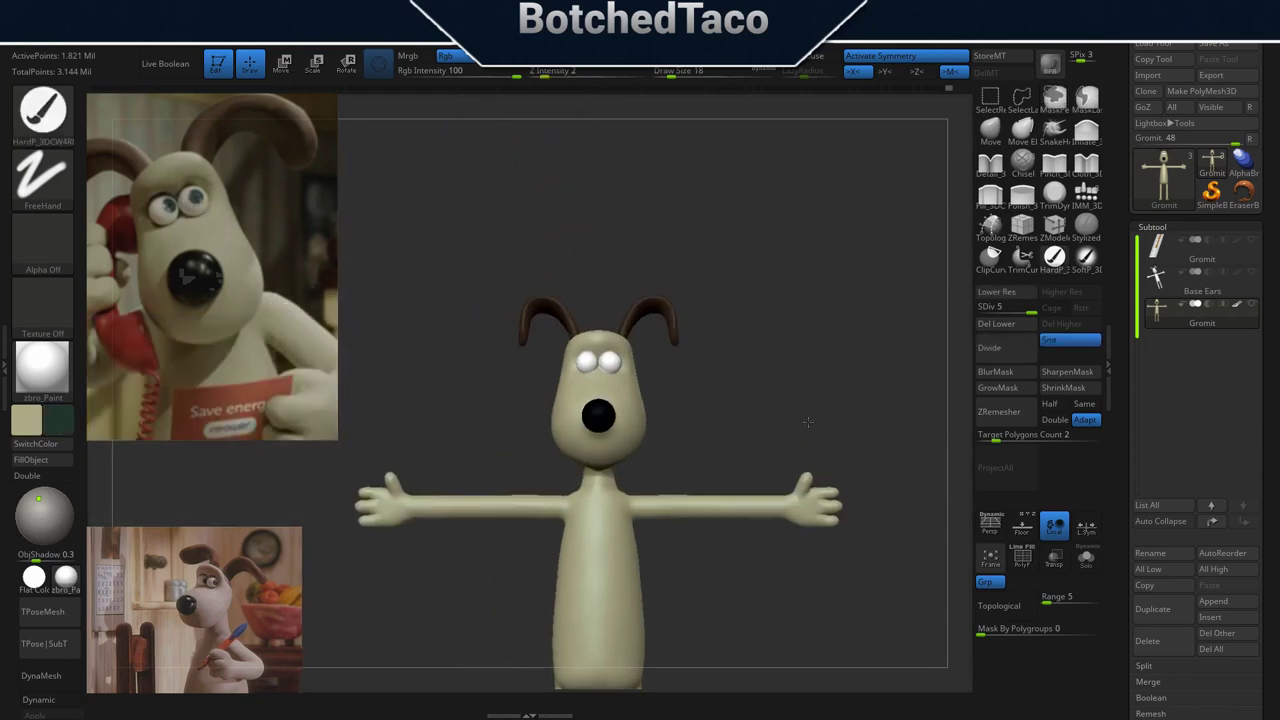
pyautogui.keyDown('ctrl'); pyautogui.moveTo(570, 534); pyautogui.dragTo(647, 349, button='right'); pyautogui.keyUp('ctrl')
pyautogui.press('s')
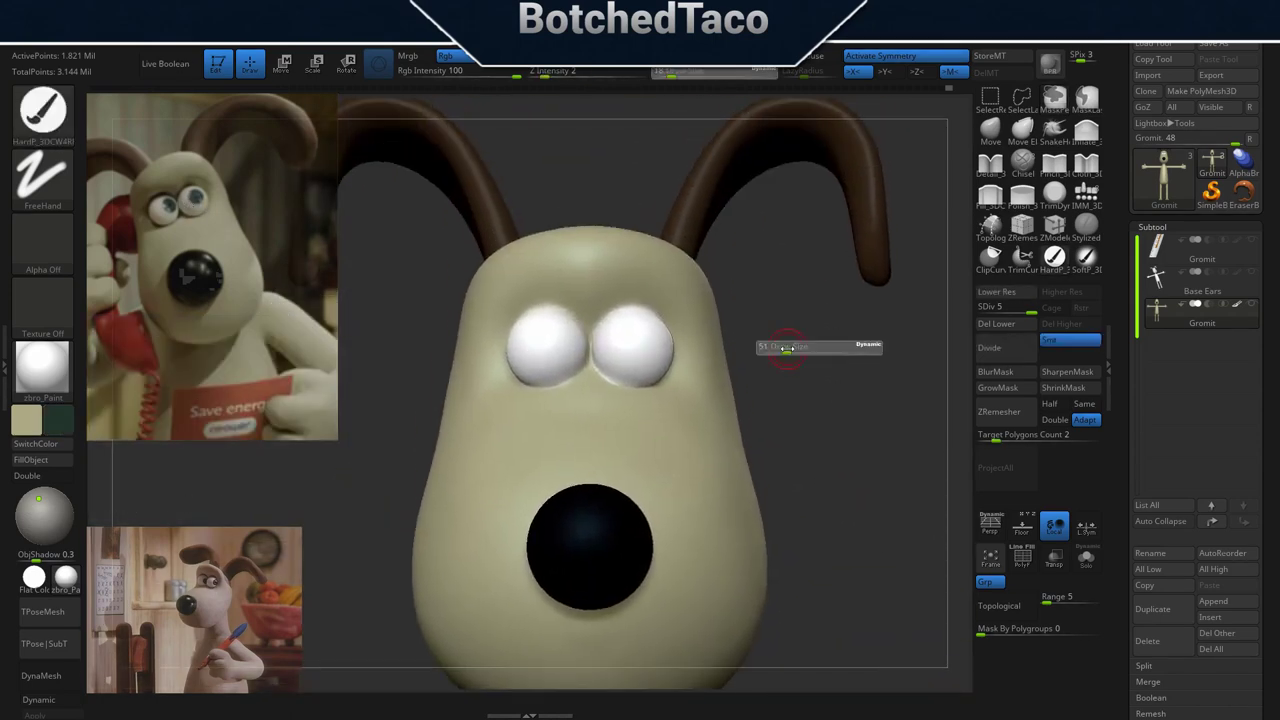
pyautogui.moveTo(647, 349); pyautogui.dragTo(650, 358)
pyautogui.press('s')
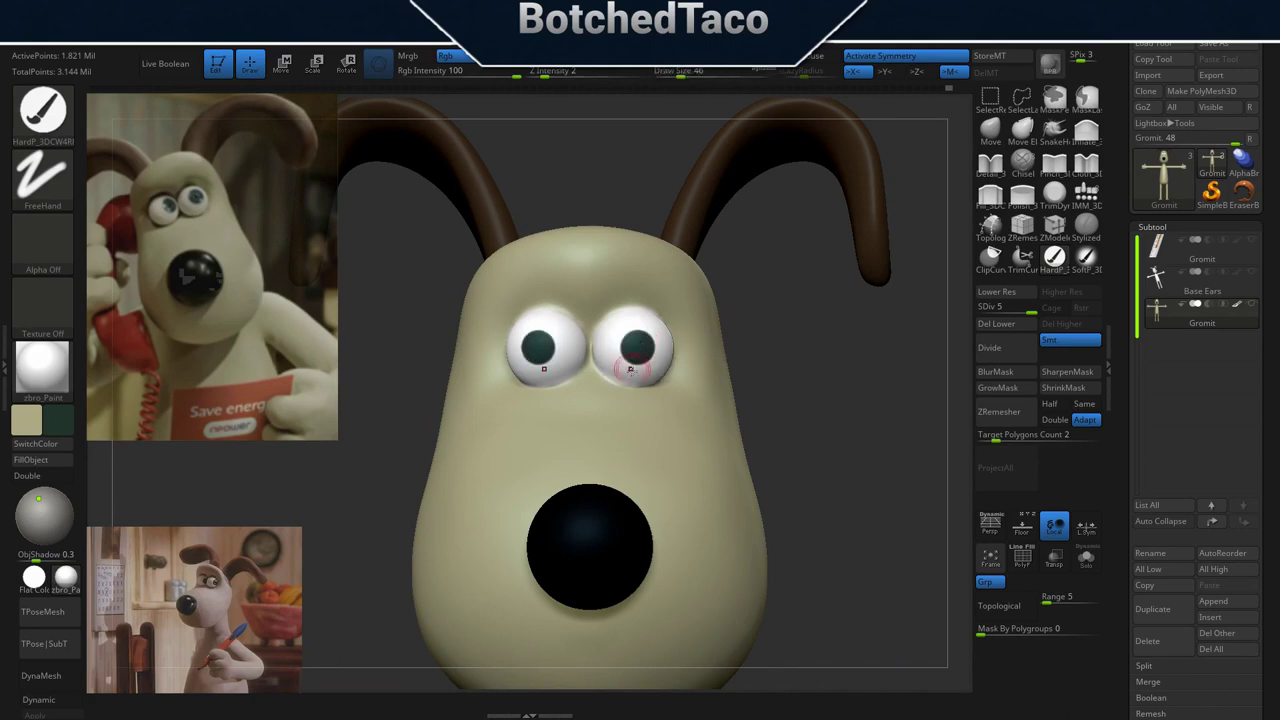
pyautogui.hotkey('ctrl', 'z')
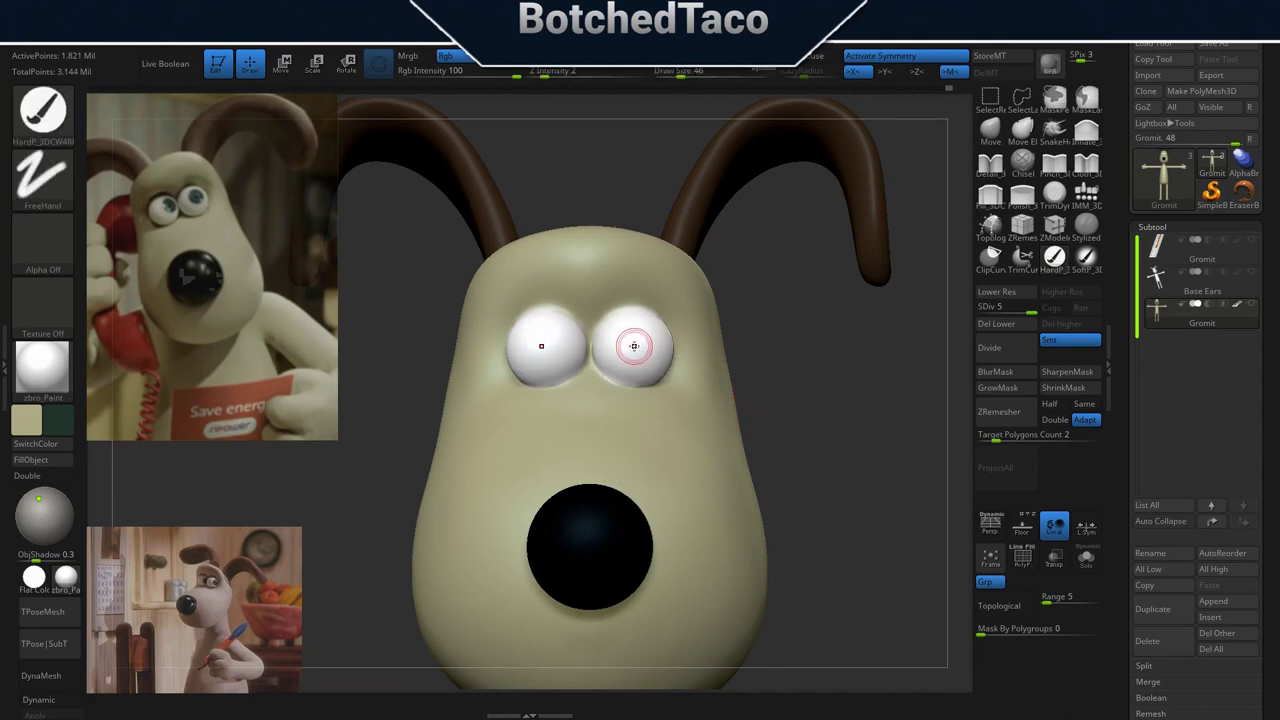
pyautogui.moveTo(632, 346); pyautogui.dragTo(636, 350)
# - Frame Gromit in front view, set black as the secondary colour, and shrink the brush to 14
pyautogui.press('f')
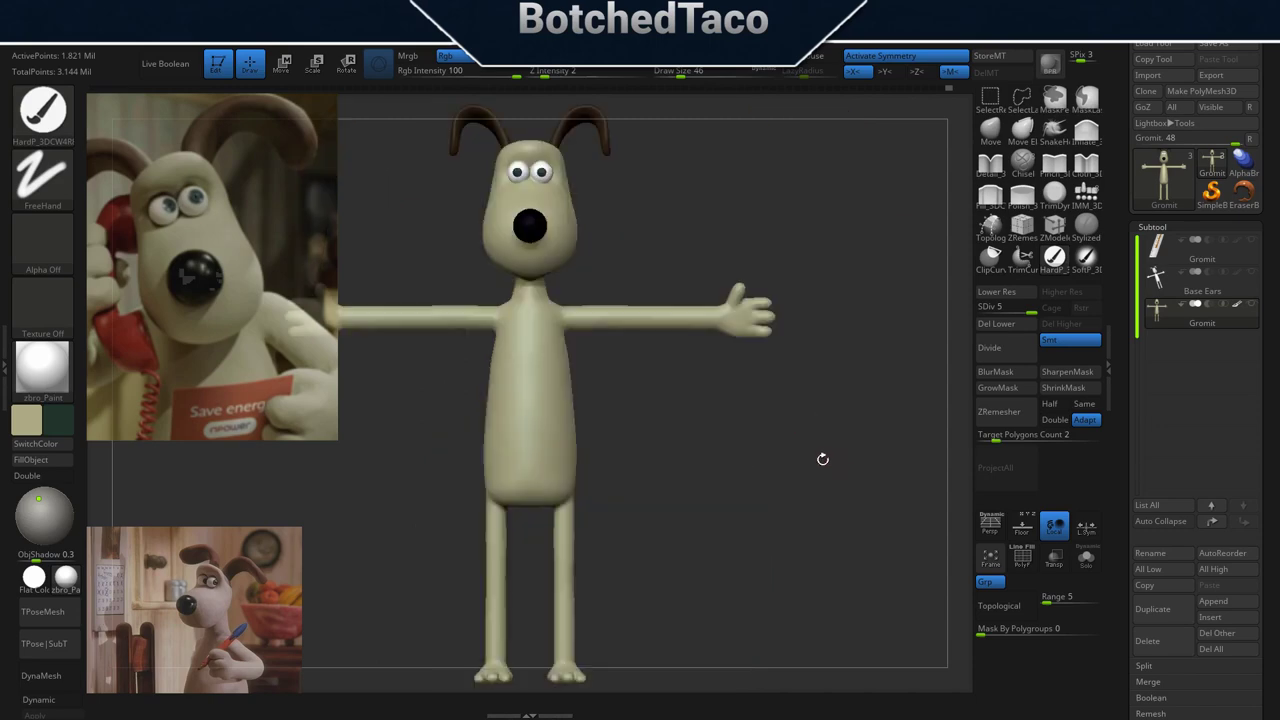
pyautogui.moveTo(818, 466)
pyautogui.keyDown('shift'); pyautogui.mouseDown()
pyautogui.moveTo(720, 420)
pyautogui.moveTo(629, 334)
pyautogui.mouseUp(); pyautogui.keyUp('shift')
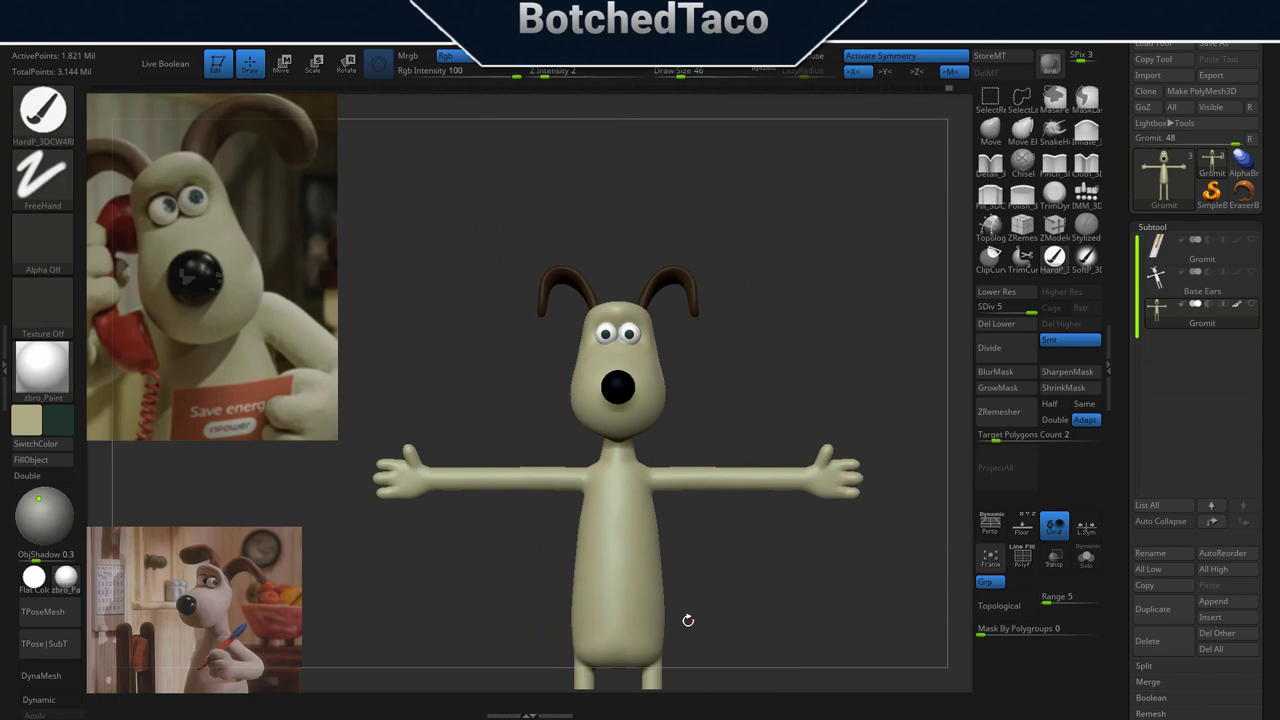
pyautogui.press('[')
pyautogui.press('[')
pyautogui.click(35, 443)
pyautogui.click(57, 420)
pyautogui.click(35, 530)
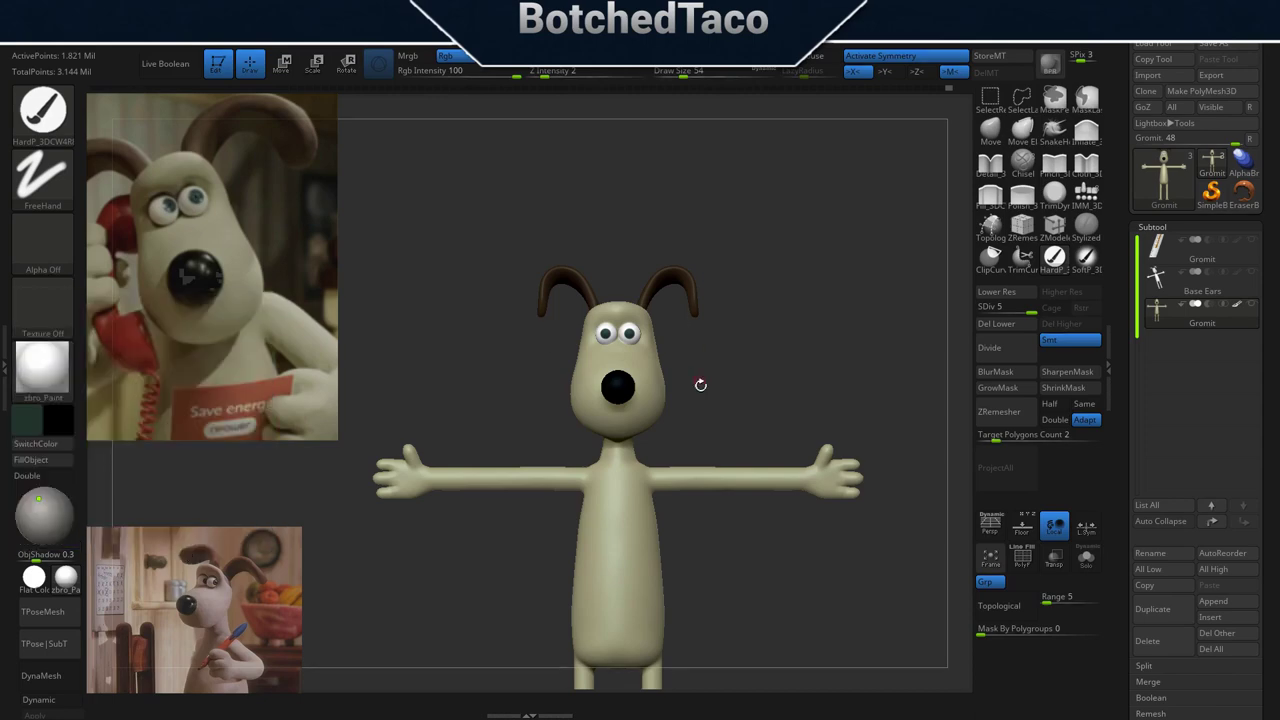
pyautogui.scroll(3, 630, 335)
pyautogui.scroll(2, 630, 335)
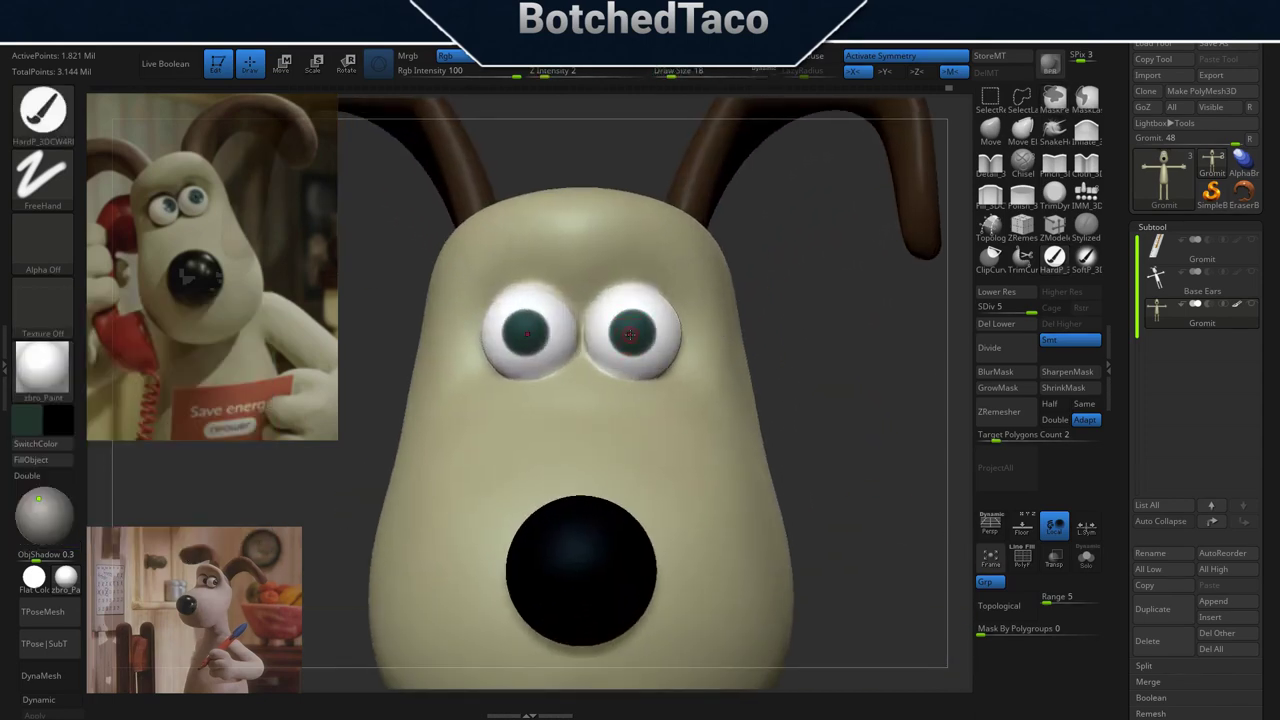
pyautogui.press('[')
# - Save Gromit as a ZBrush Project (.zpr), editing the file name with 'int'
pyautogui.press('f')
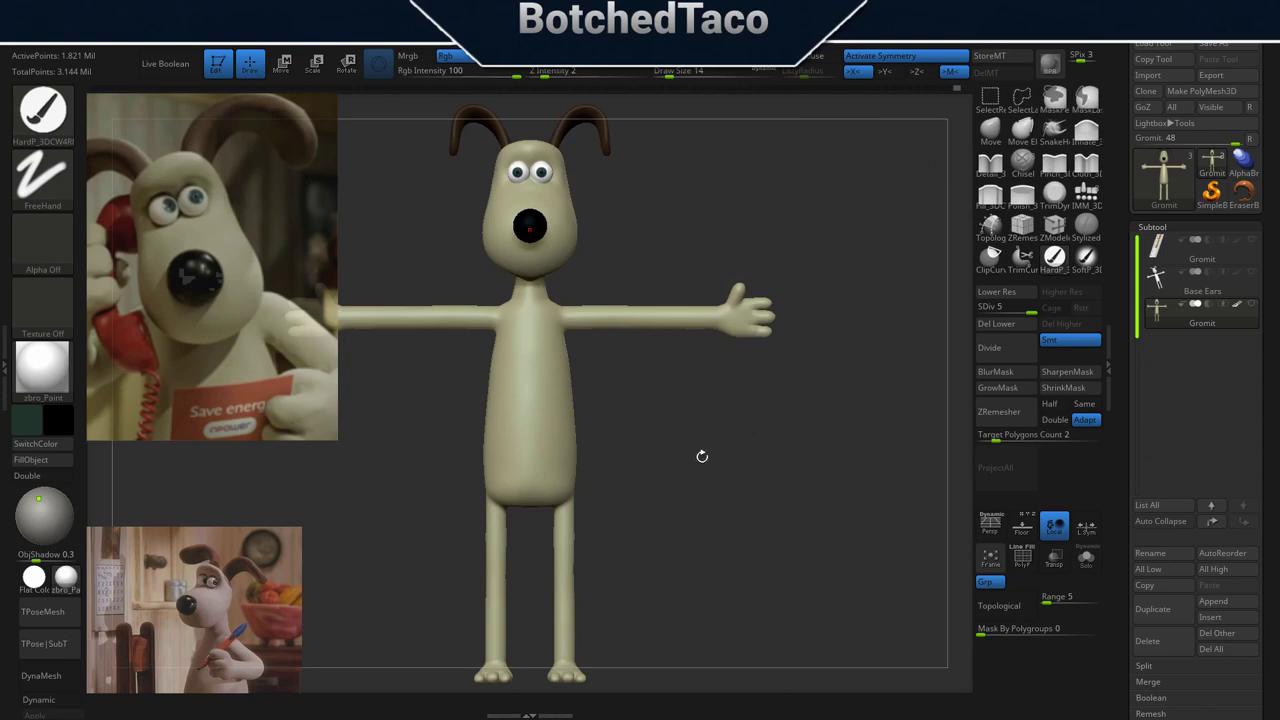
pyautogui.keyDown('alt'); pyautogui.moveTo(702, 456); pyautogui.dragTo(810, 456); pyautogui.keyUp('alt')
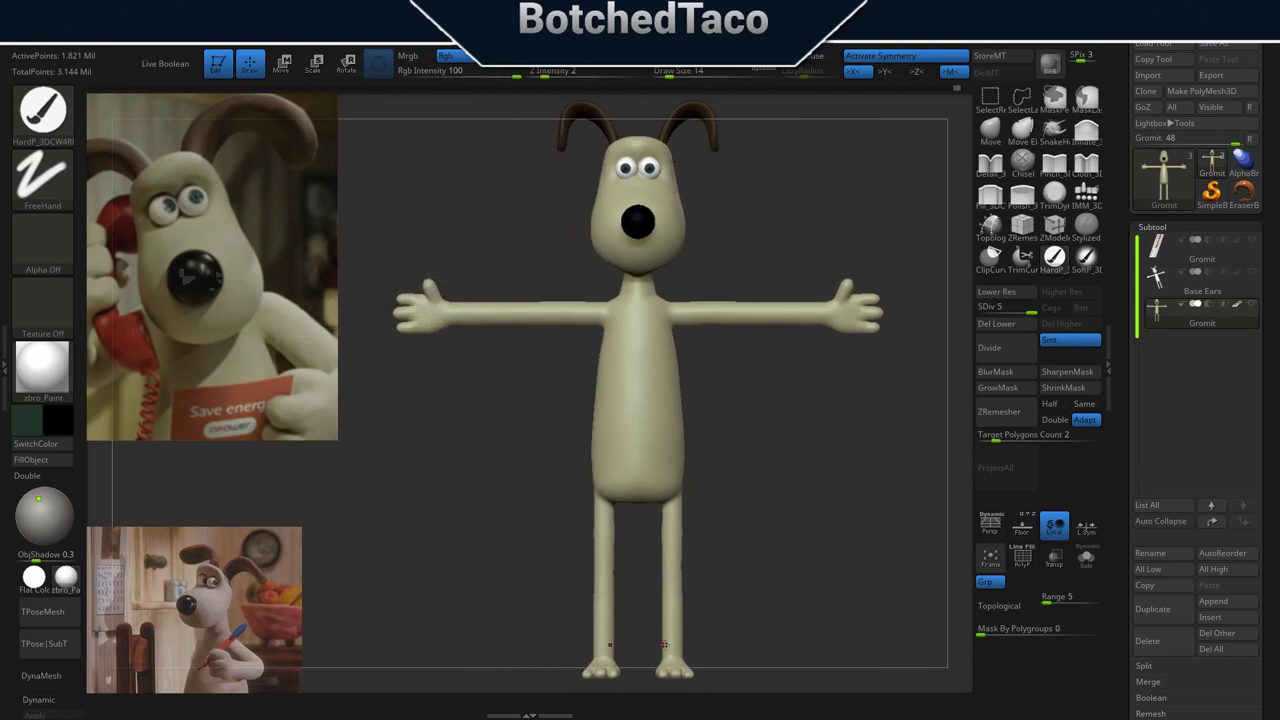
pyautogui.moveTo(748, 400)
pyautogui.mouseDown()
pyautogui.moveTo(770, 437)
pyautogui.moveTo(814, 438)
pyautogui.moveTo(809, 489)
pyautogui.moveTo(763, 455)
pyautogui.mouseUp()
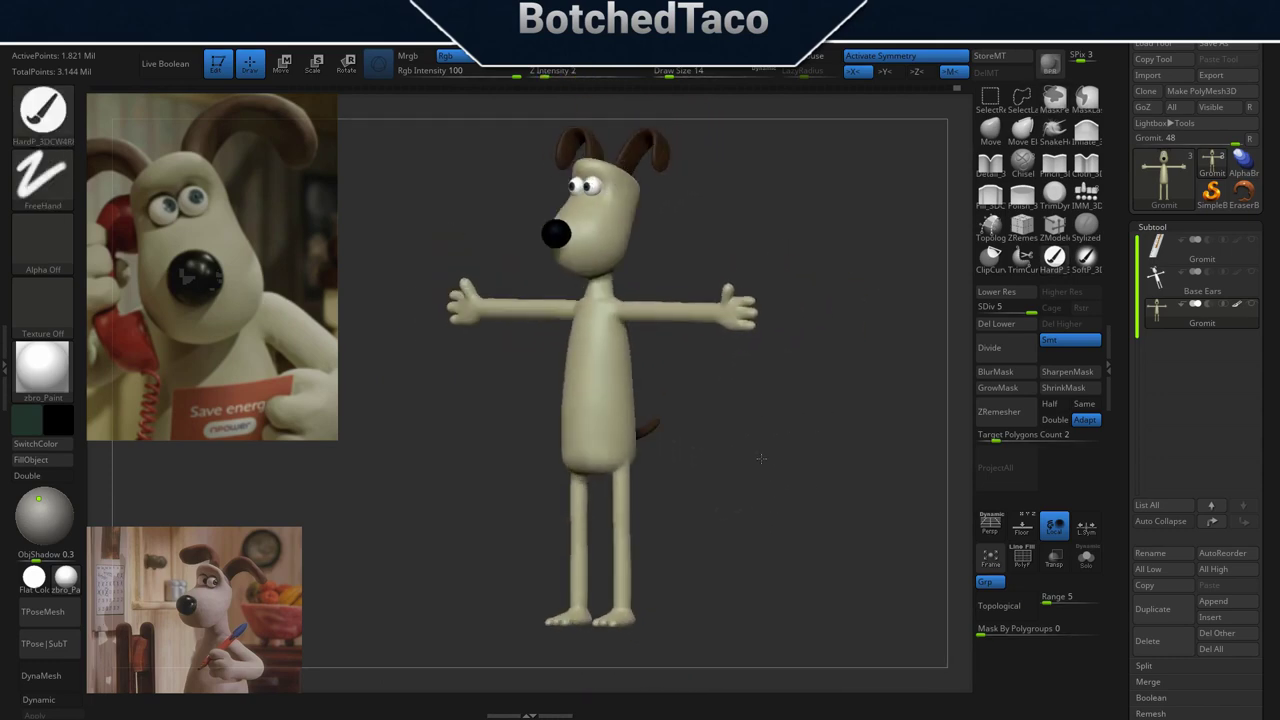
pyautogui.hotkey('ctrl', 's')
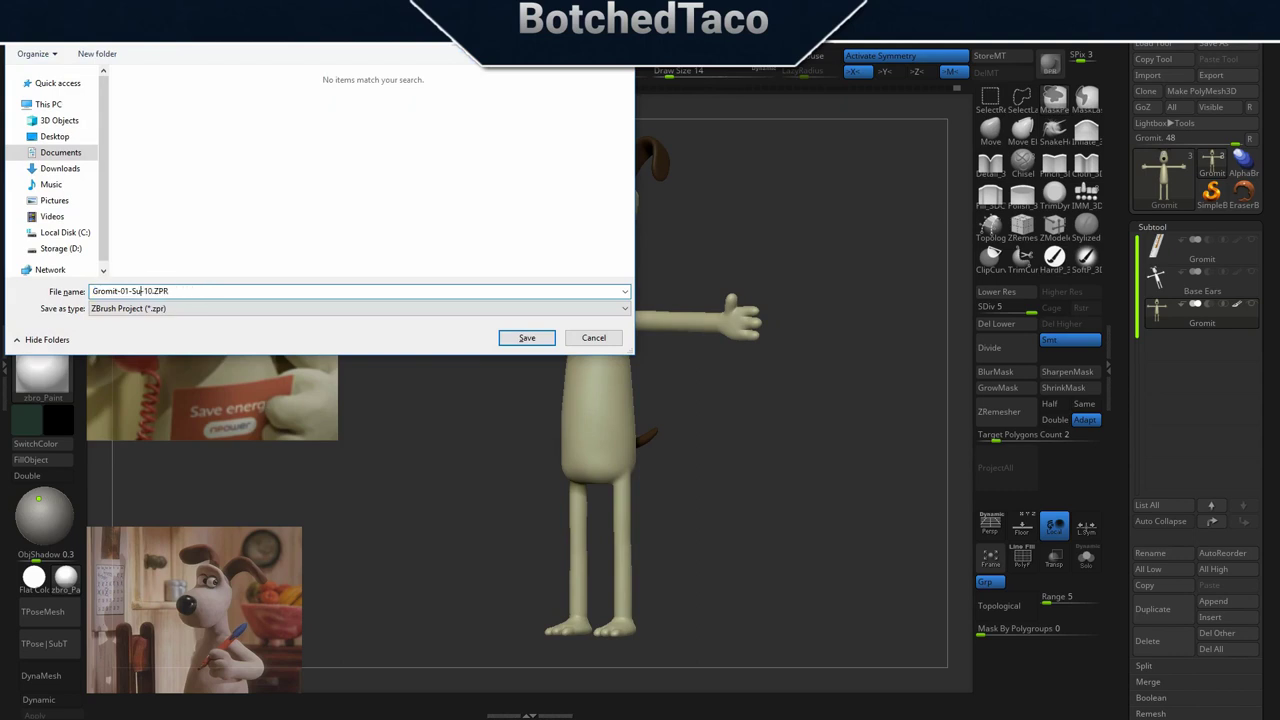
pyautogui.write('int')
pyautogui.press('Return')
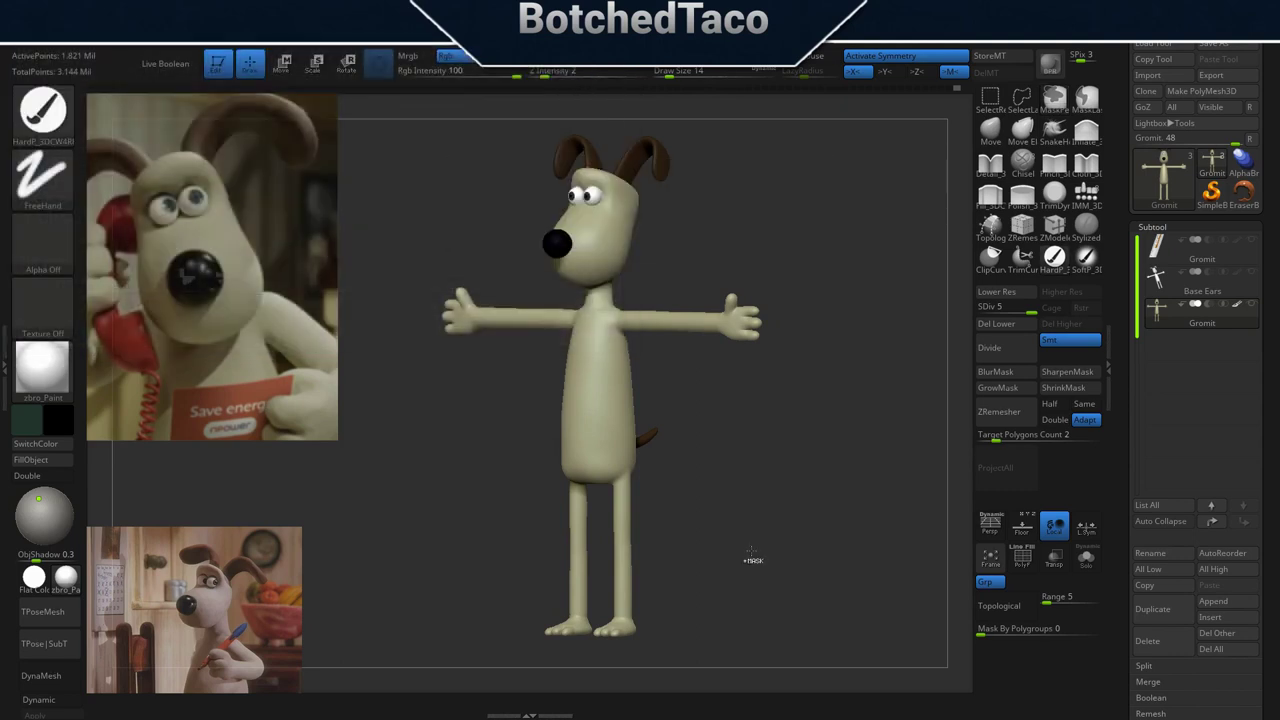